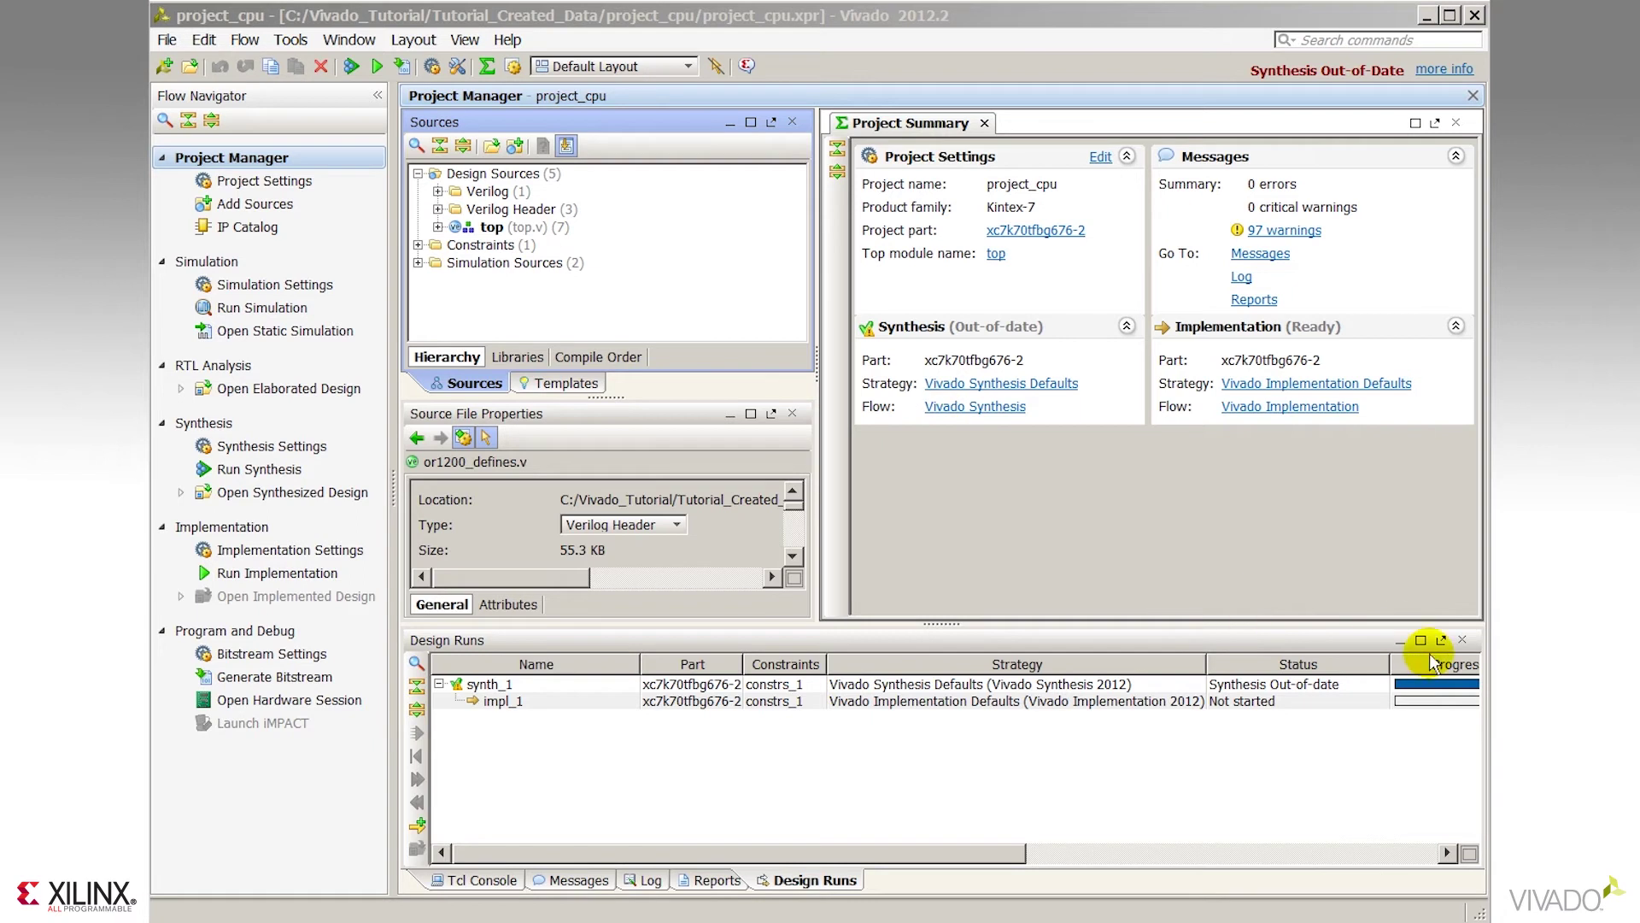
# Minimize the Design Runs view and expand the top module's hierarchy through fftEngine down to the contents of fftInst
pyautogui.click(1399, 641)
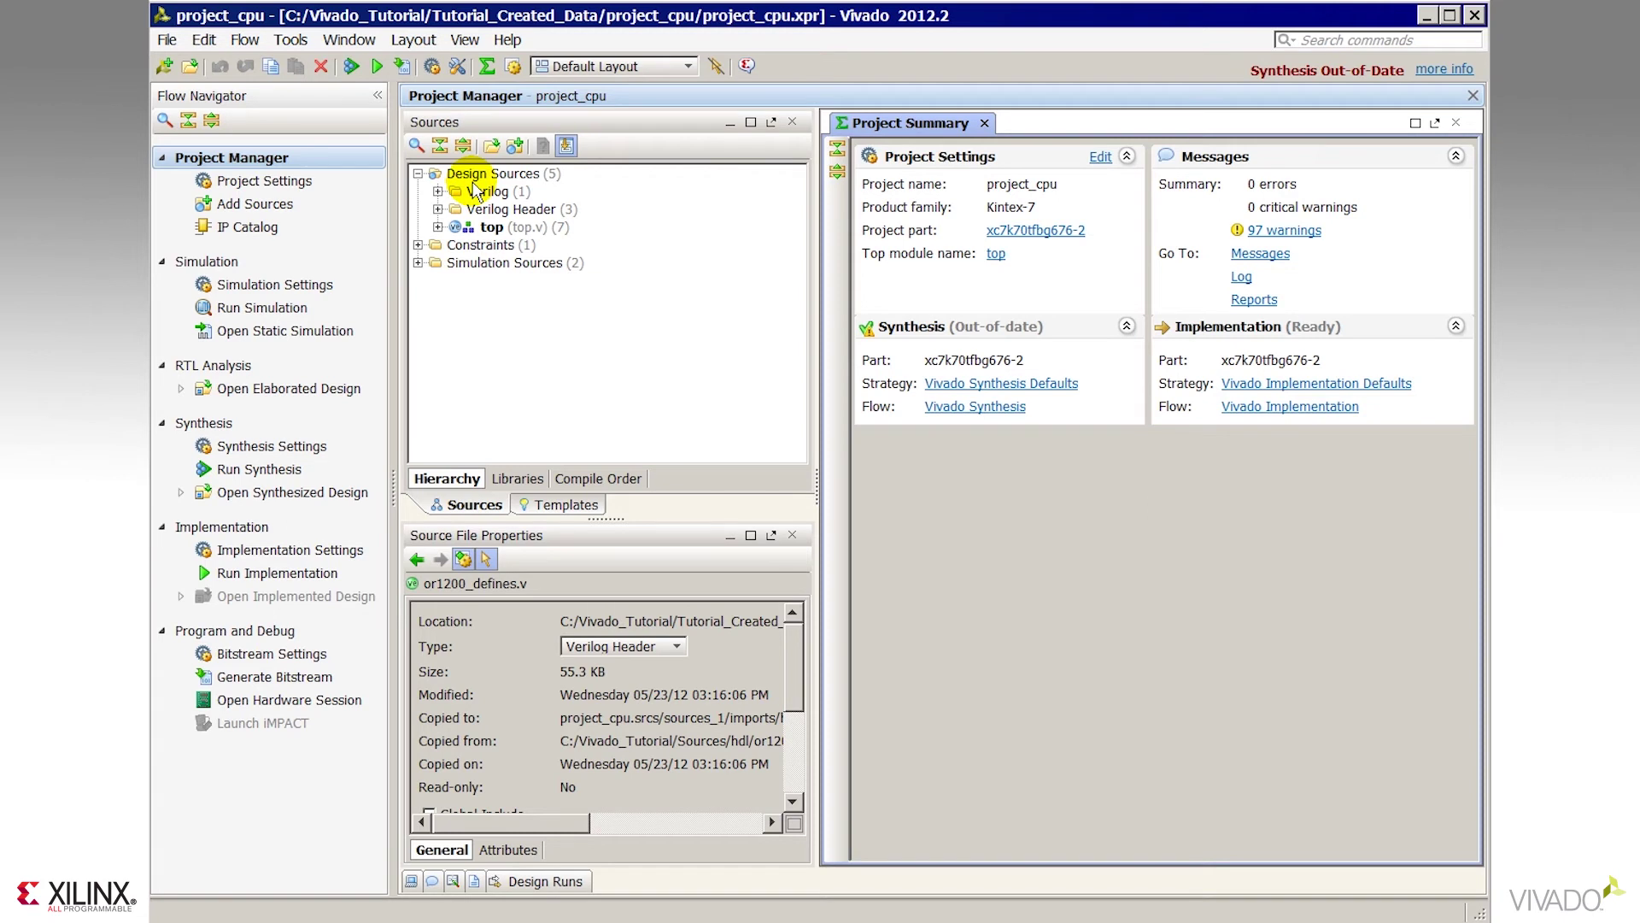
pyautogui.click(438, 227)
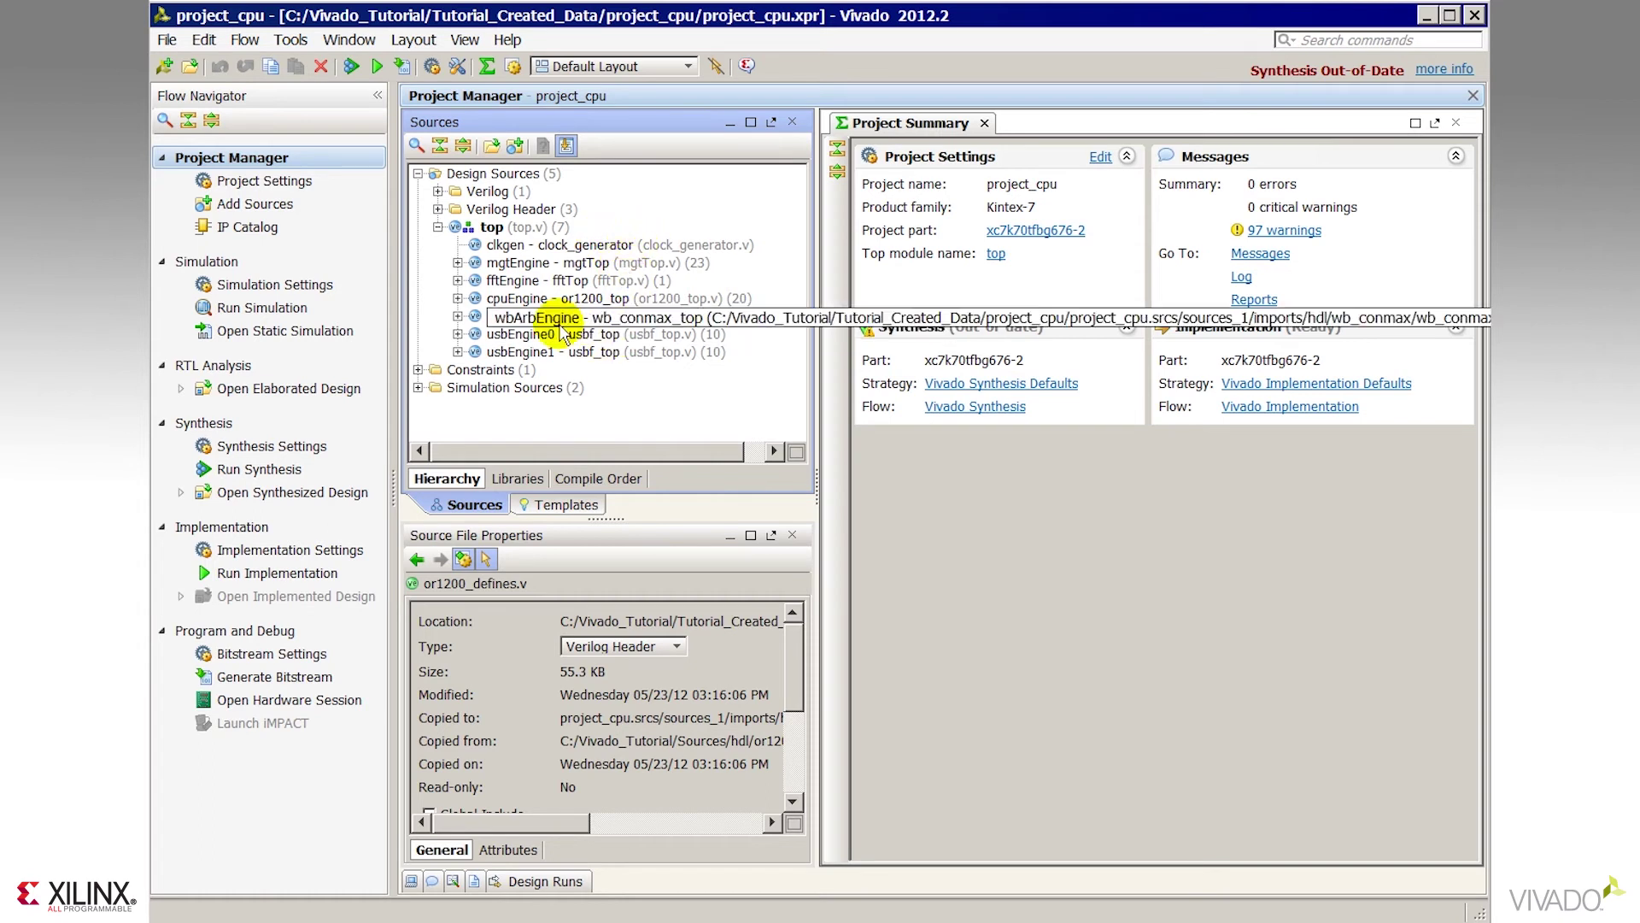
pyautogui.click(458, 280)
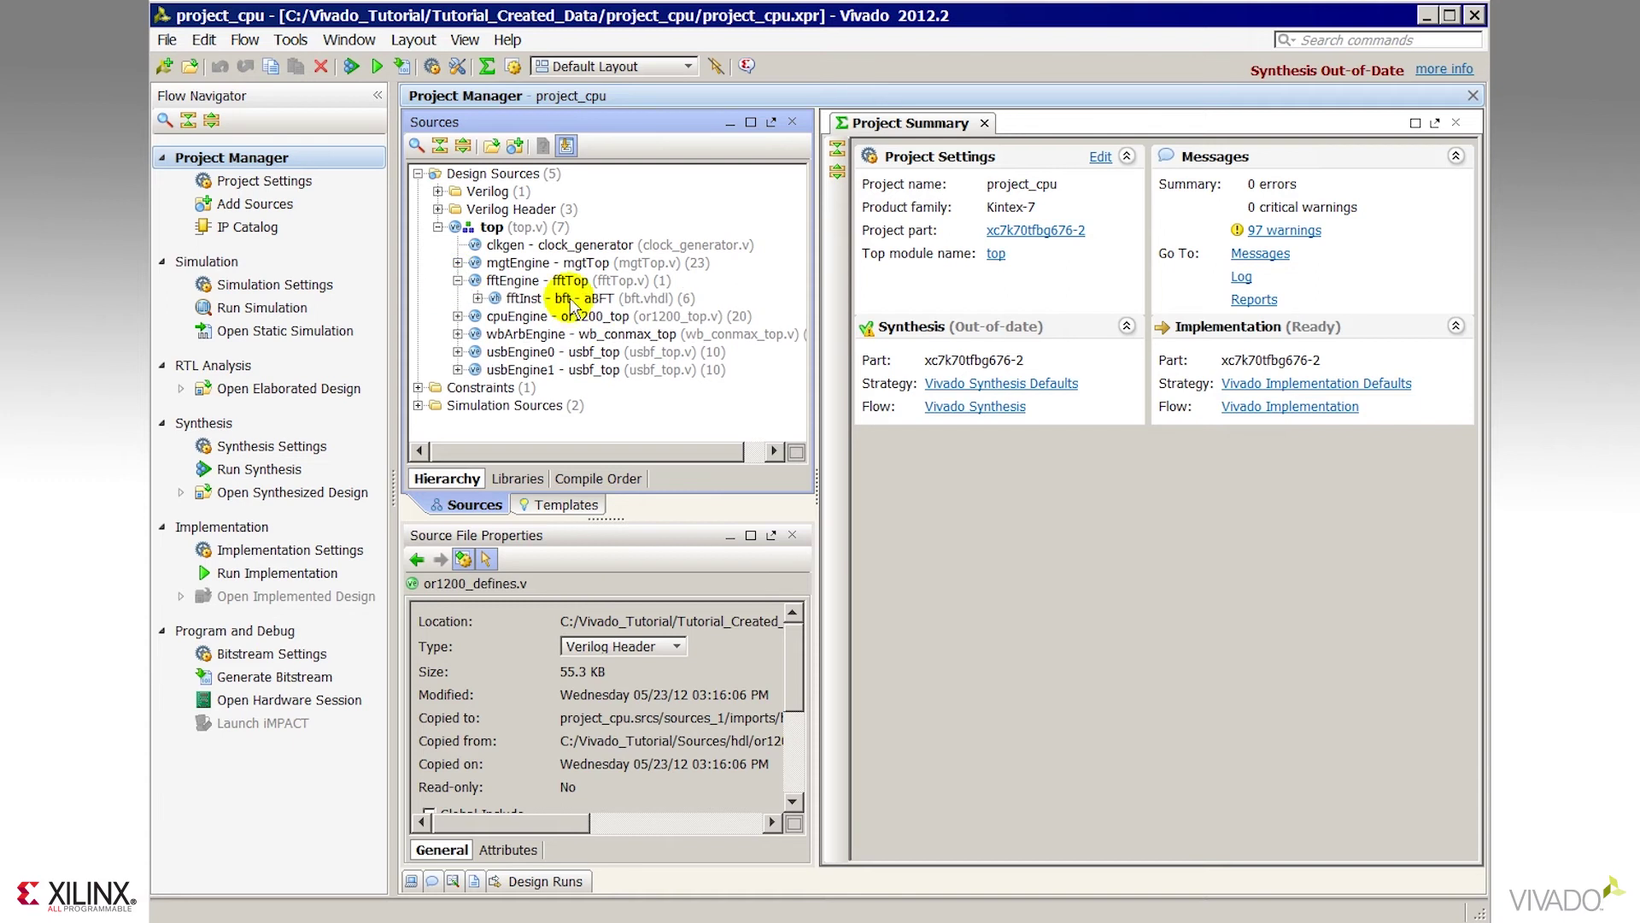
pyautogui.click(478, 299)
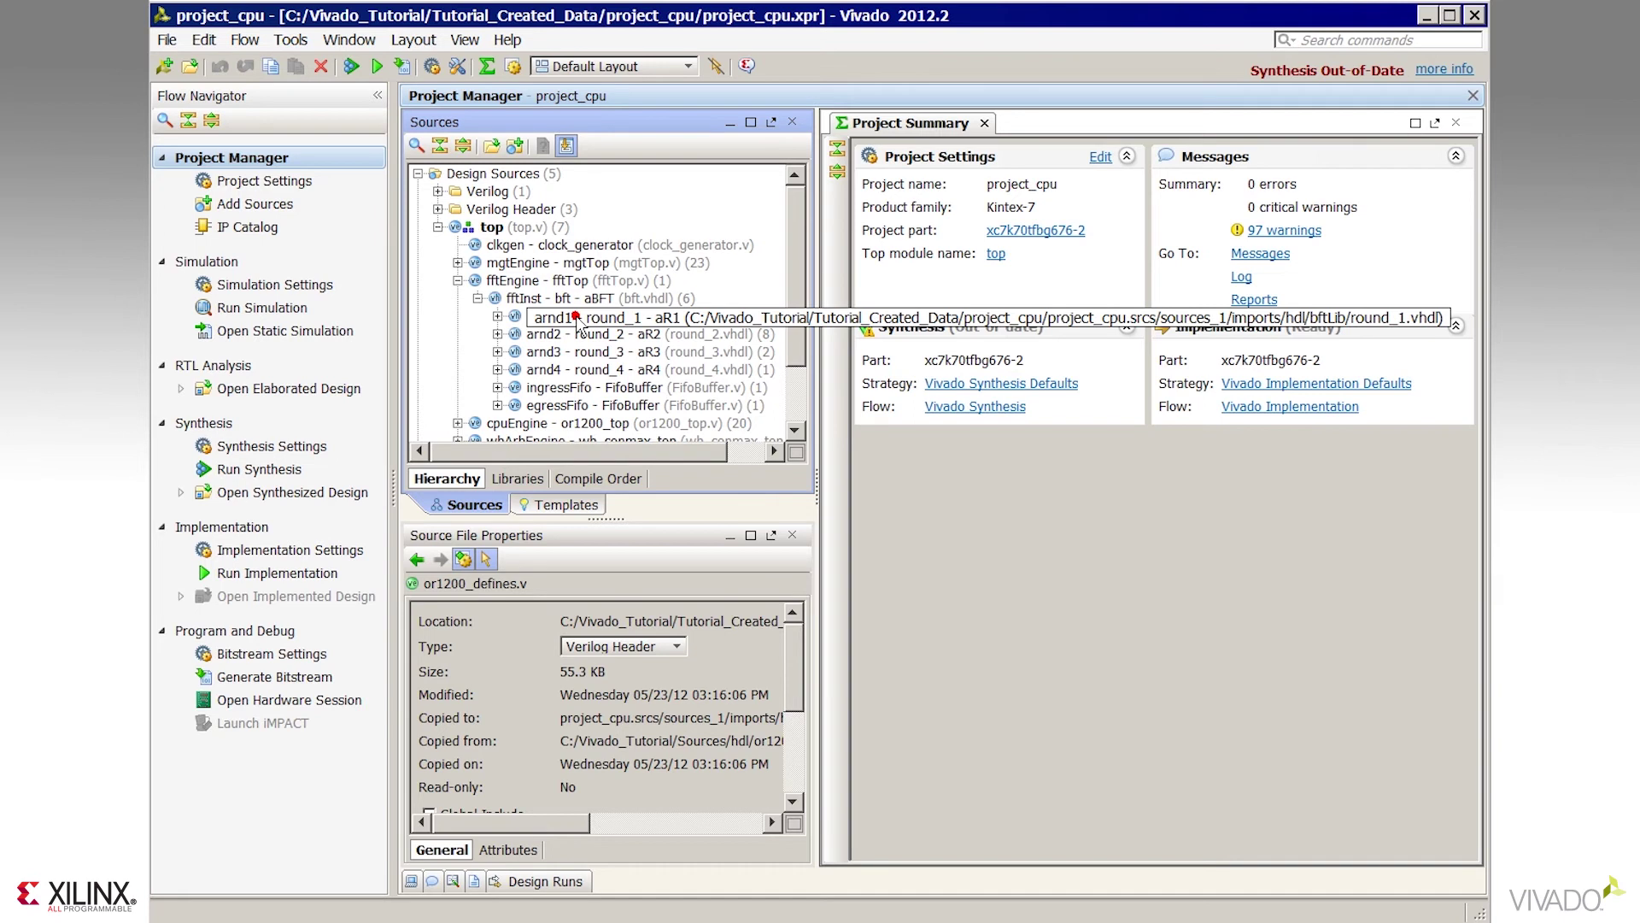
# View the round_1.vhdl source of the arnd1 instance, close the file and collapse fftEngine
pyautogui.doubleClick(577, 318)
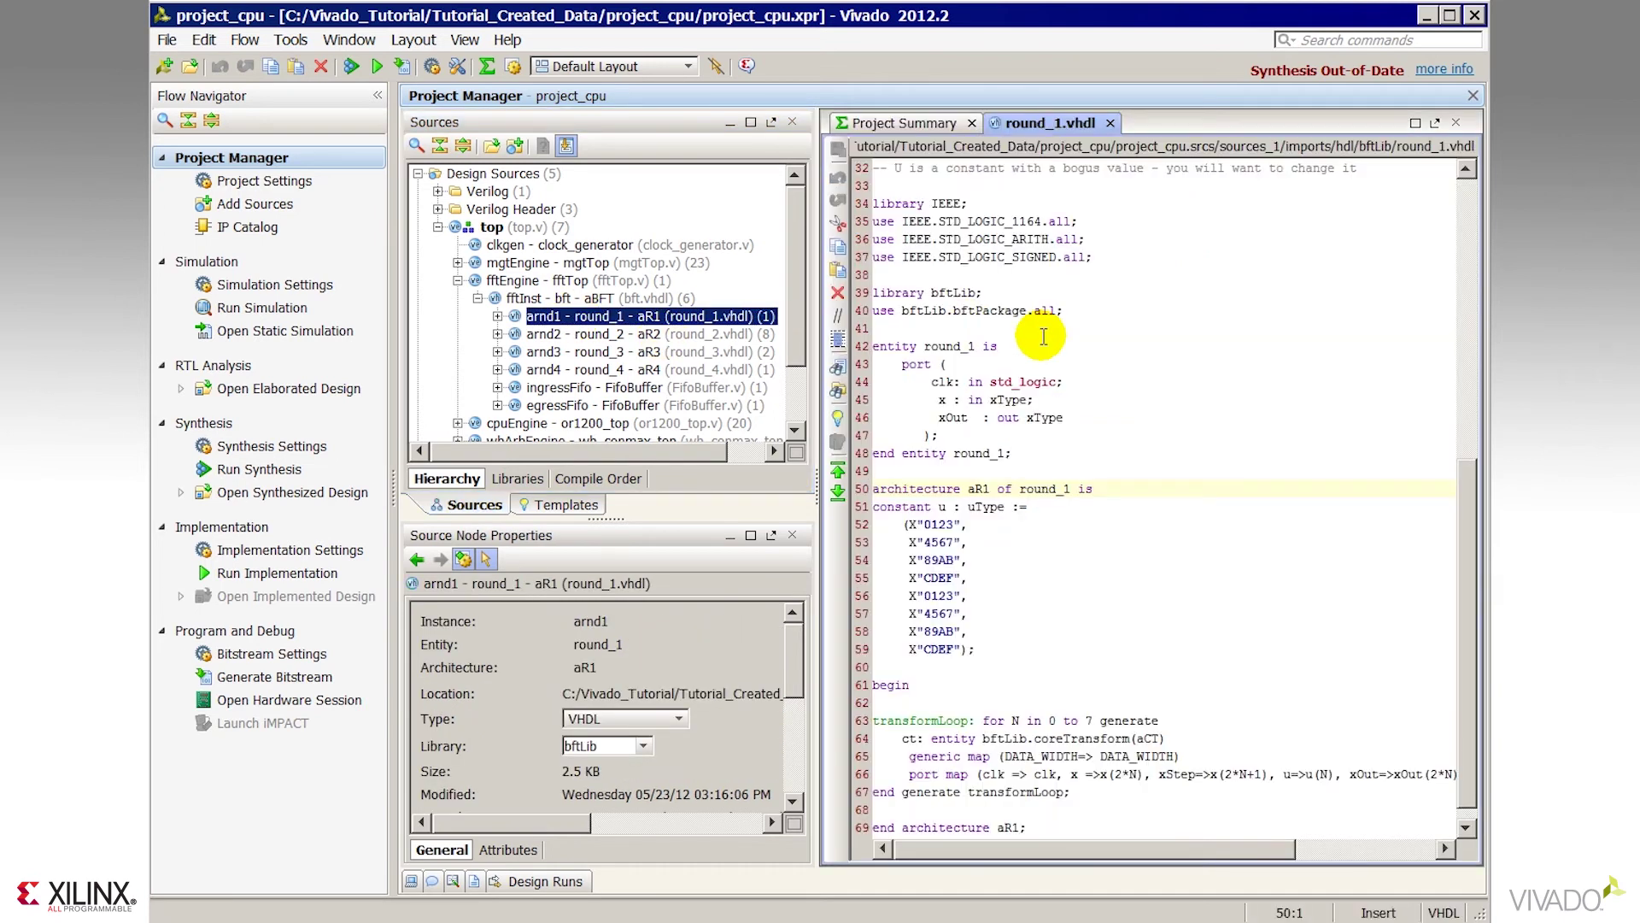
pyautogui.click(1112, 128)
pyautogui.click(458, 281)
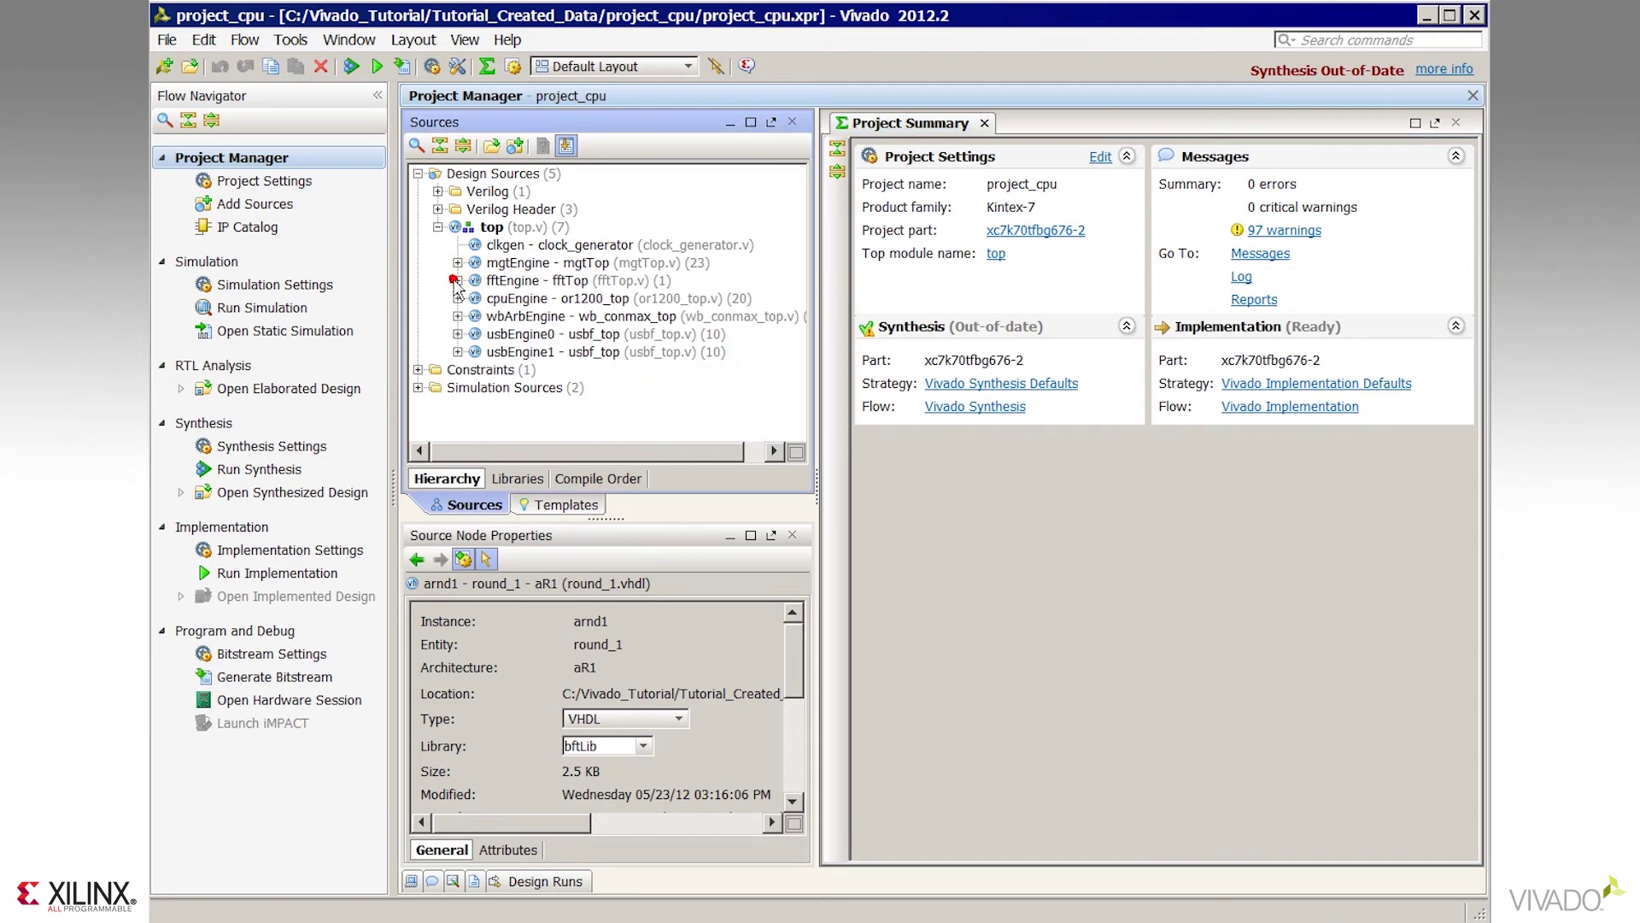
# Examine the full source node properties of the clkgen instance in a maximized view and restore the layout
pyautogui.click(531, 246)
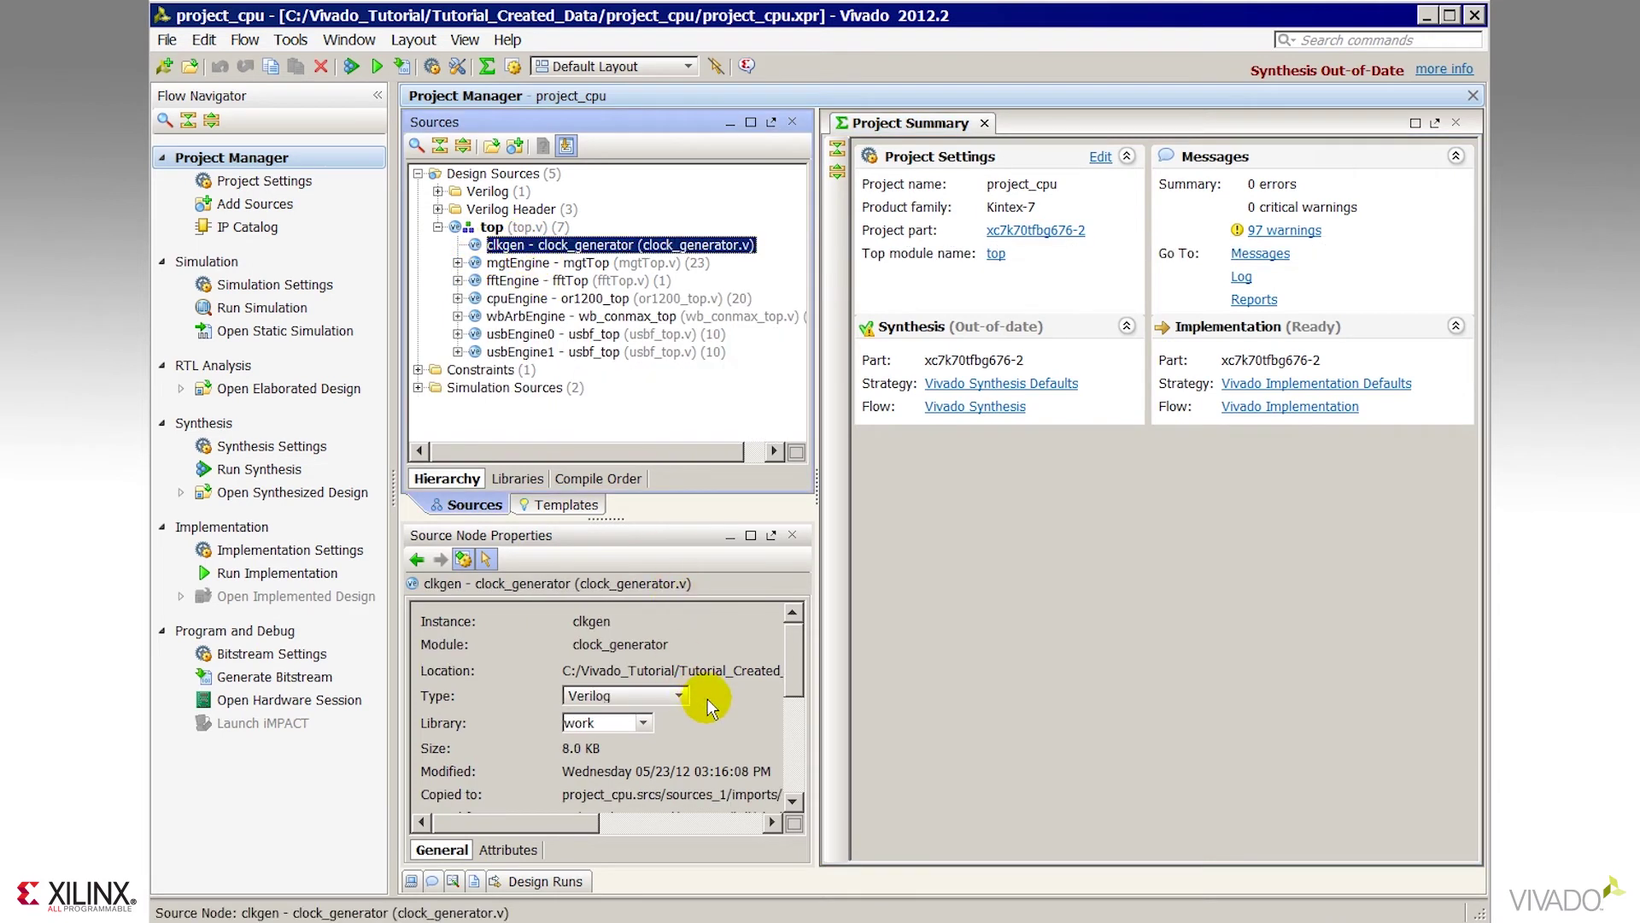
pyautogui.click(751, 535)
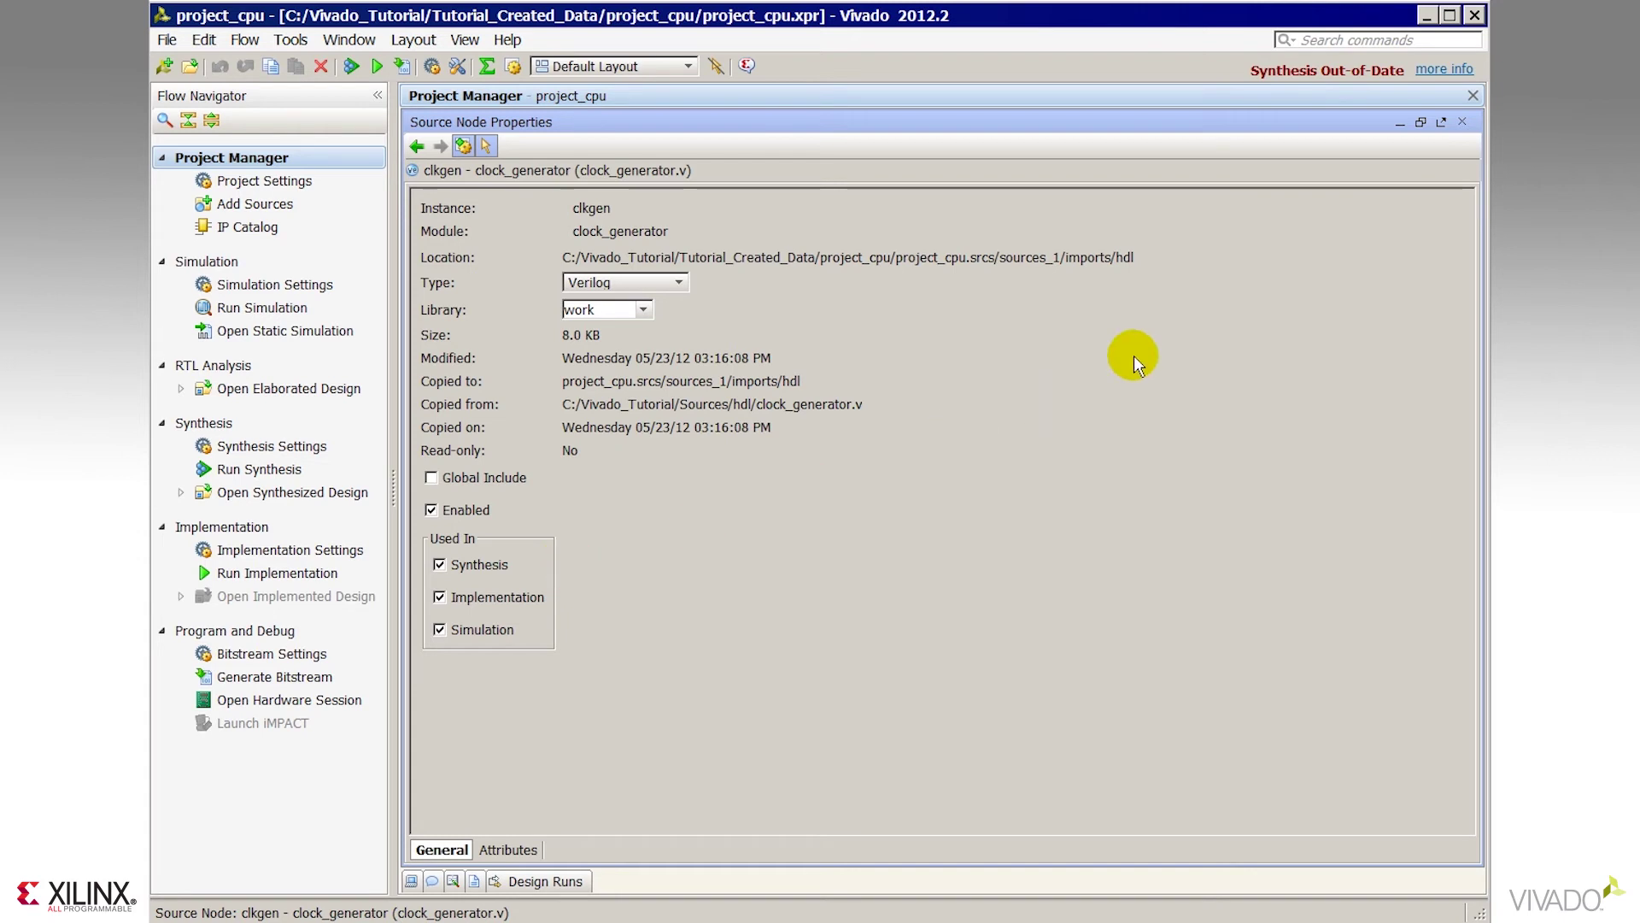
pyautogui.click(1403, 122)
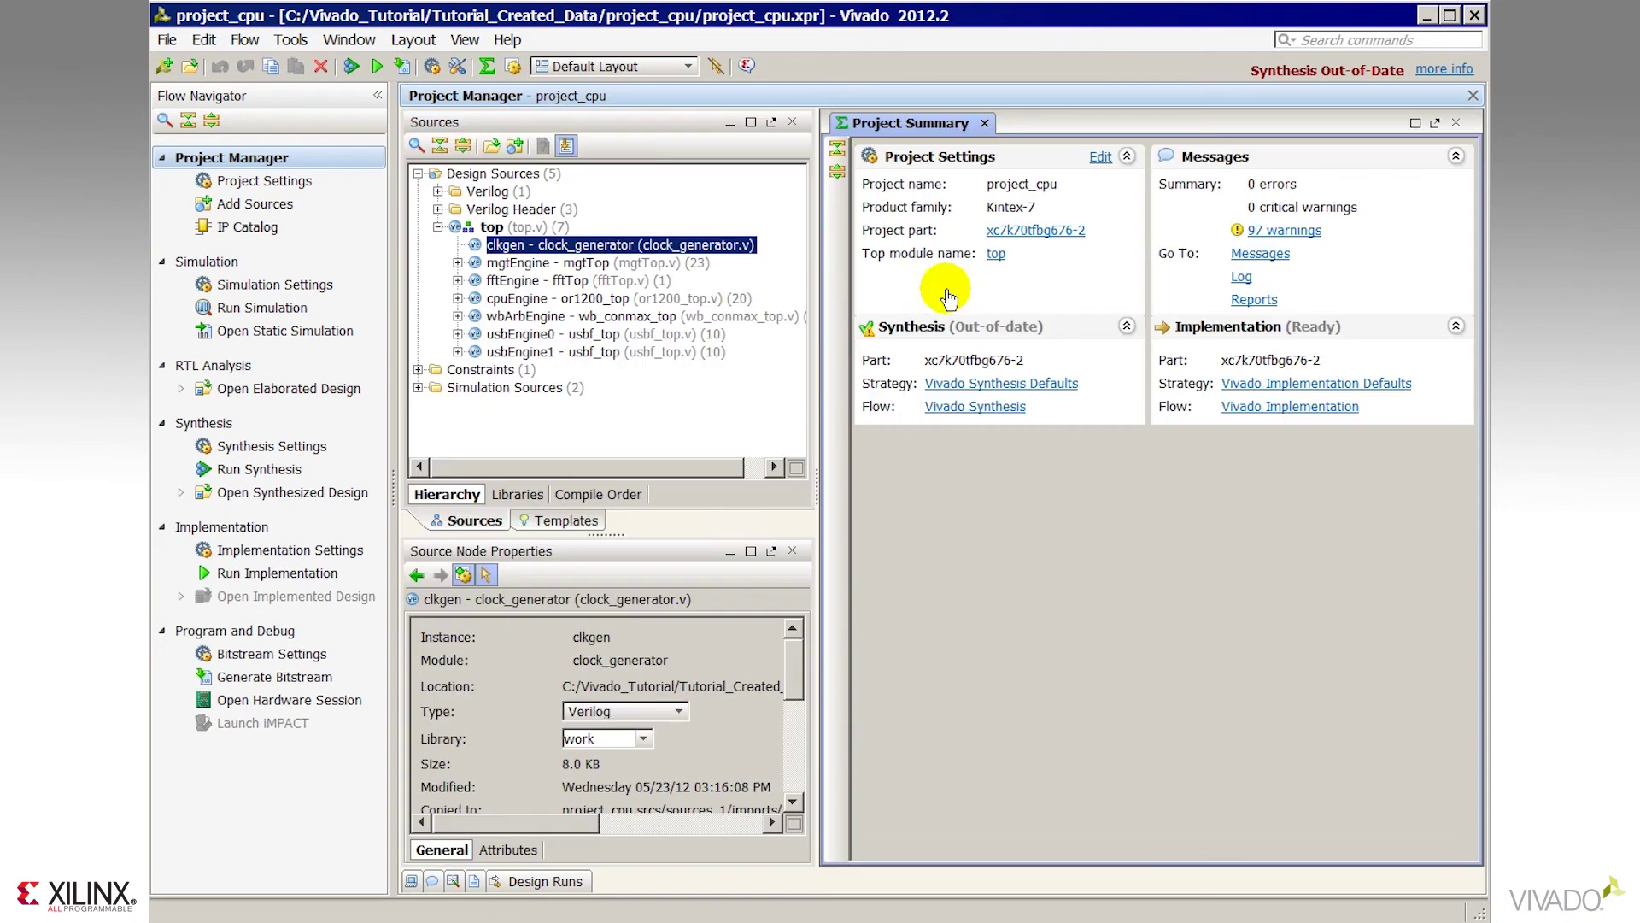
# Show the sources grouped by library and look through them down to the VHDL files in bftLib
pyautogui.click(517, 494)
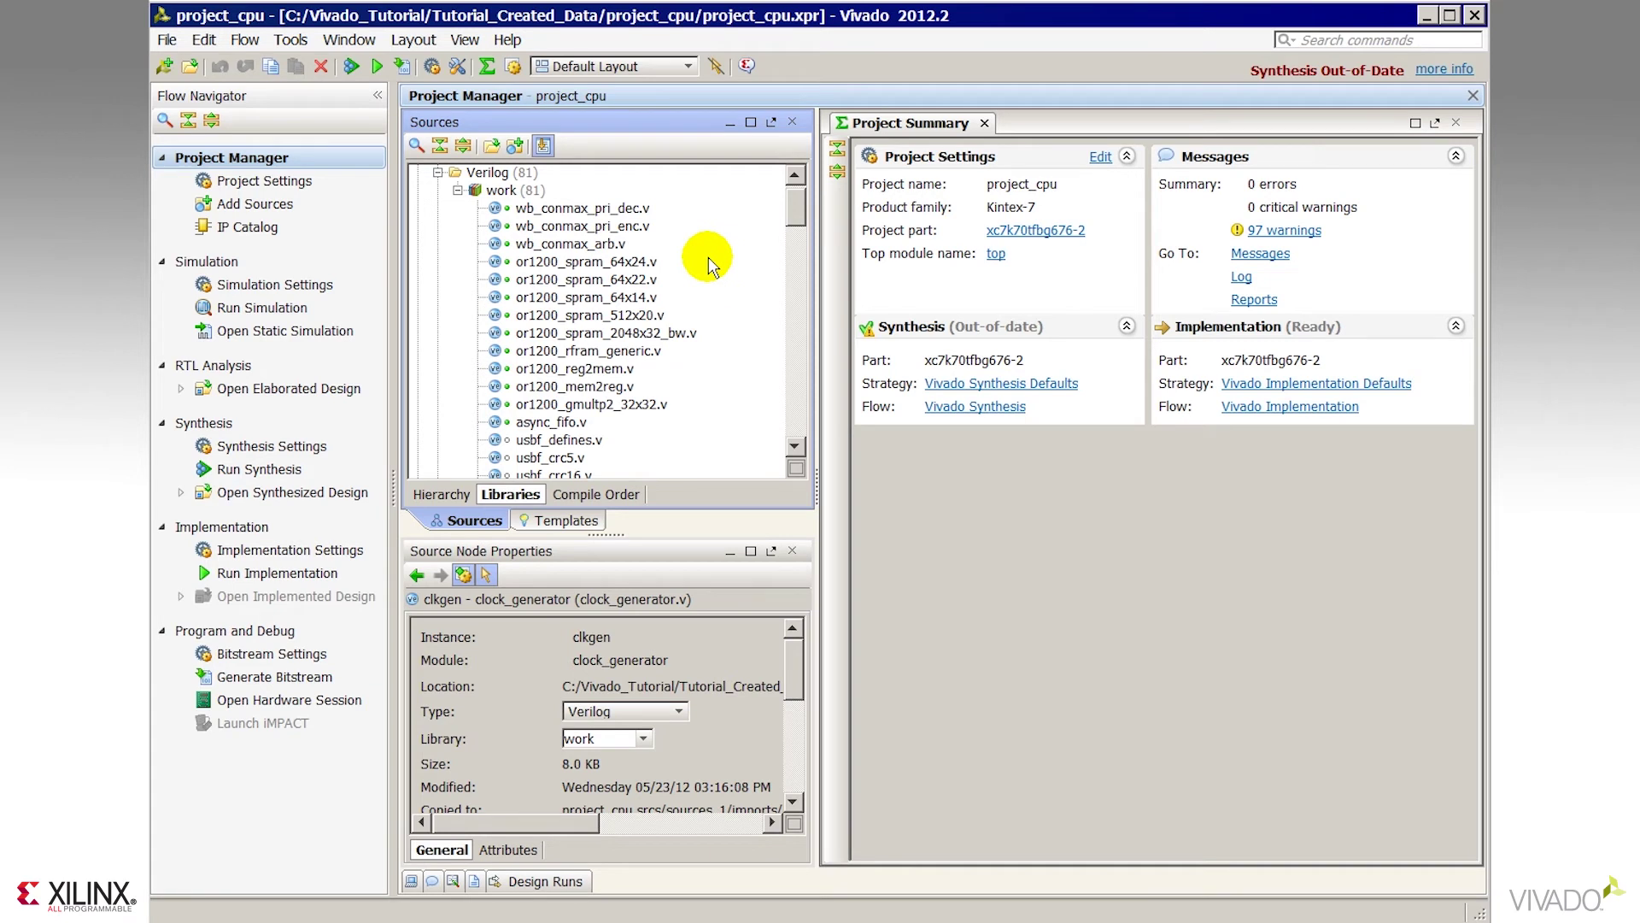
pyautogui.moveTo(795, 207); pyautogui.dragTo(791, 248)
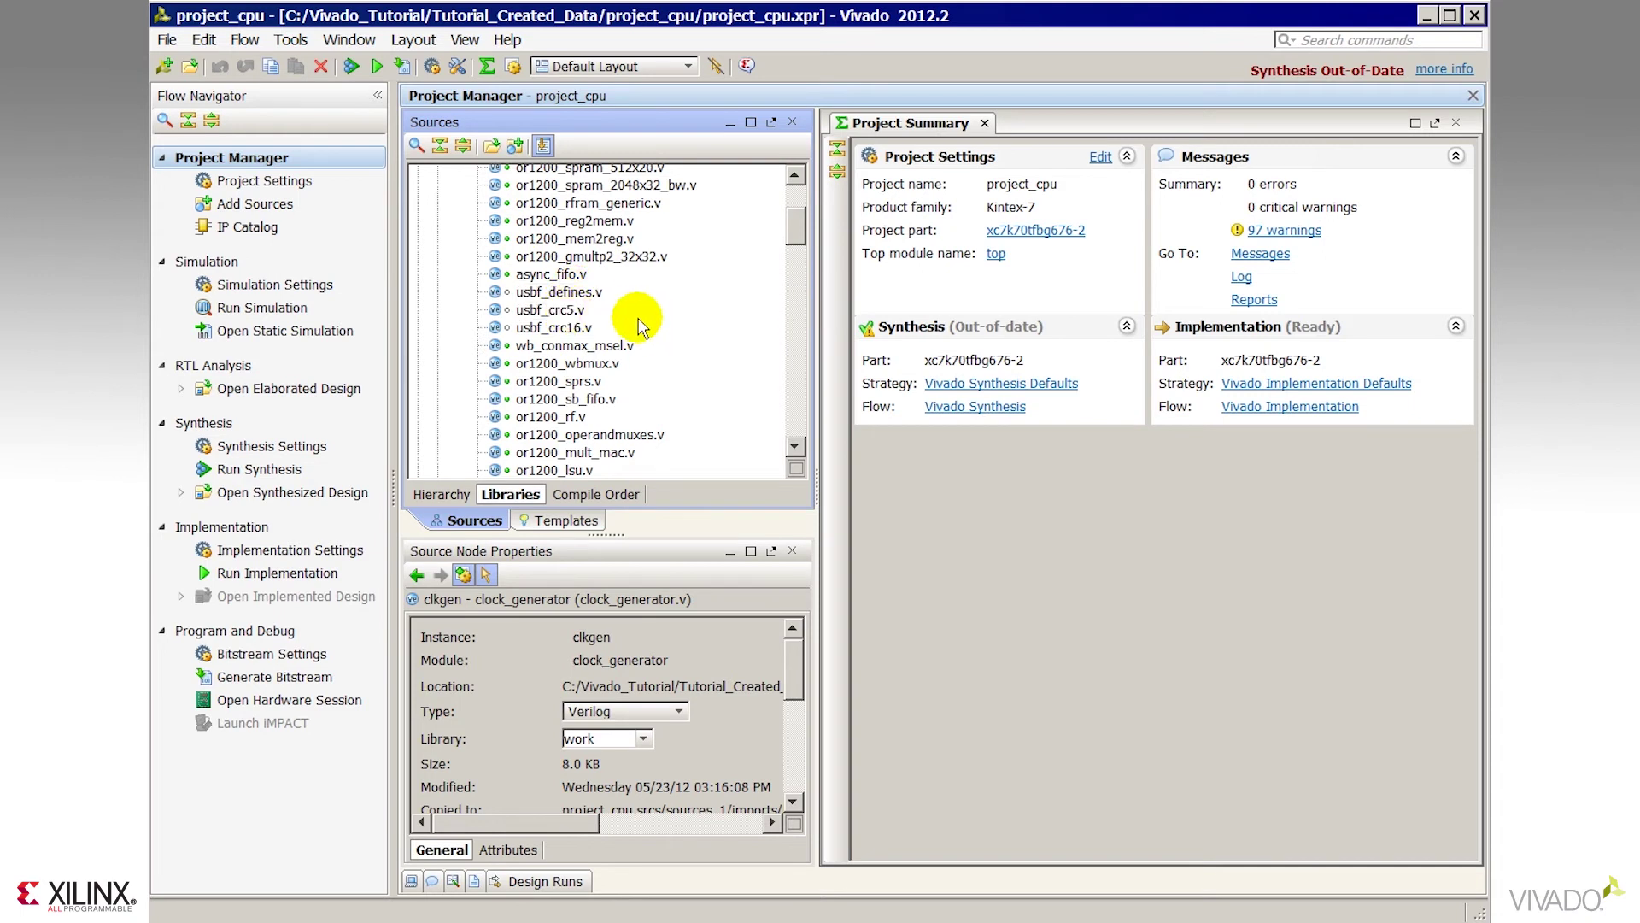
pyautogui.moveTo(794, 227); pyautogui.dragTo(780, 395)
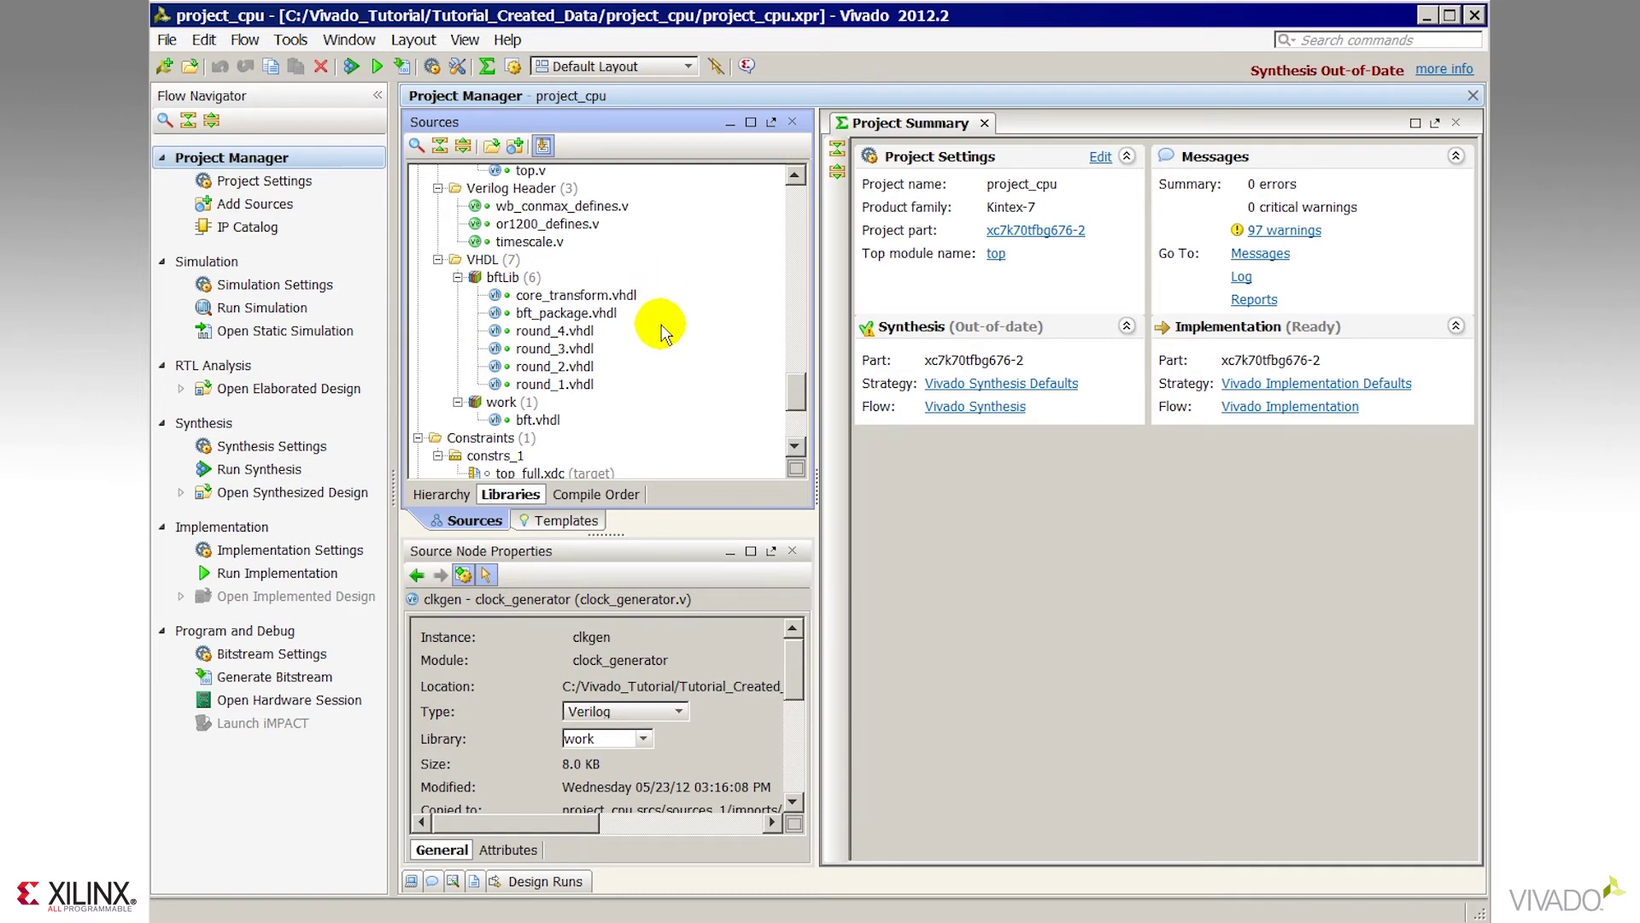
# Look at the Set Library dialog for round_4.vhdl and cancel it without changing the library
pyautogui.click(574, 331)
pyautogui.rightClick(579, 332)
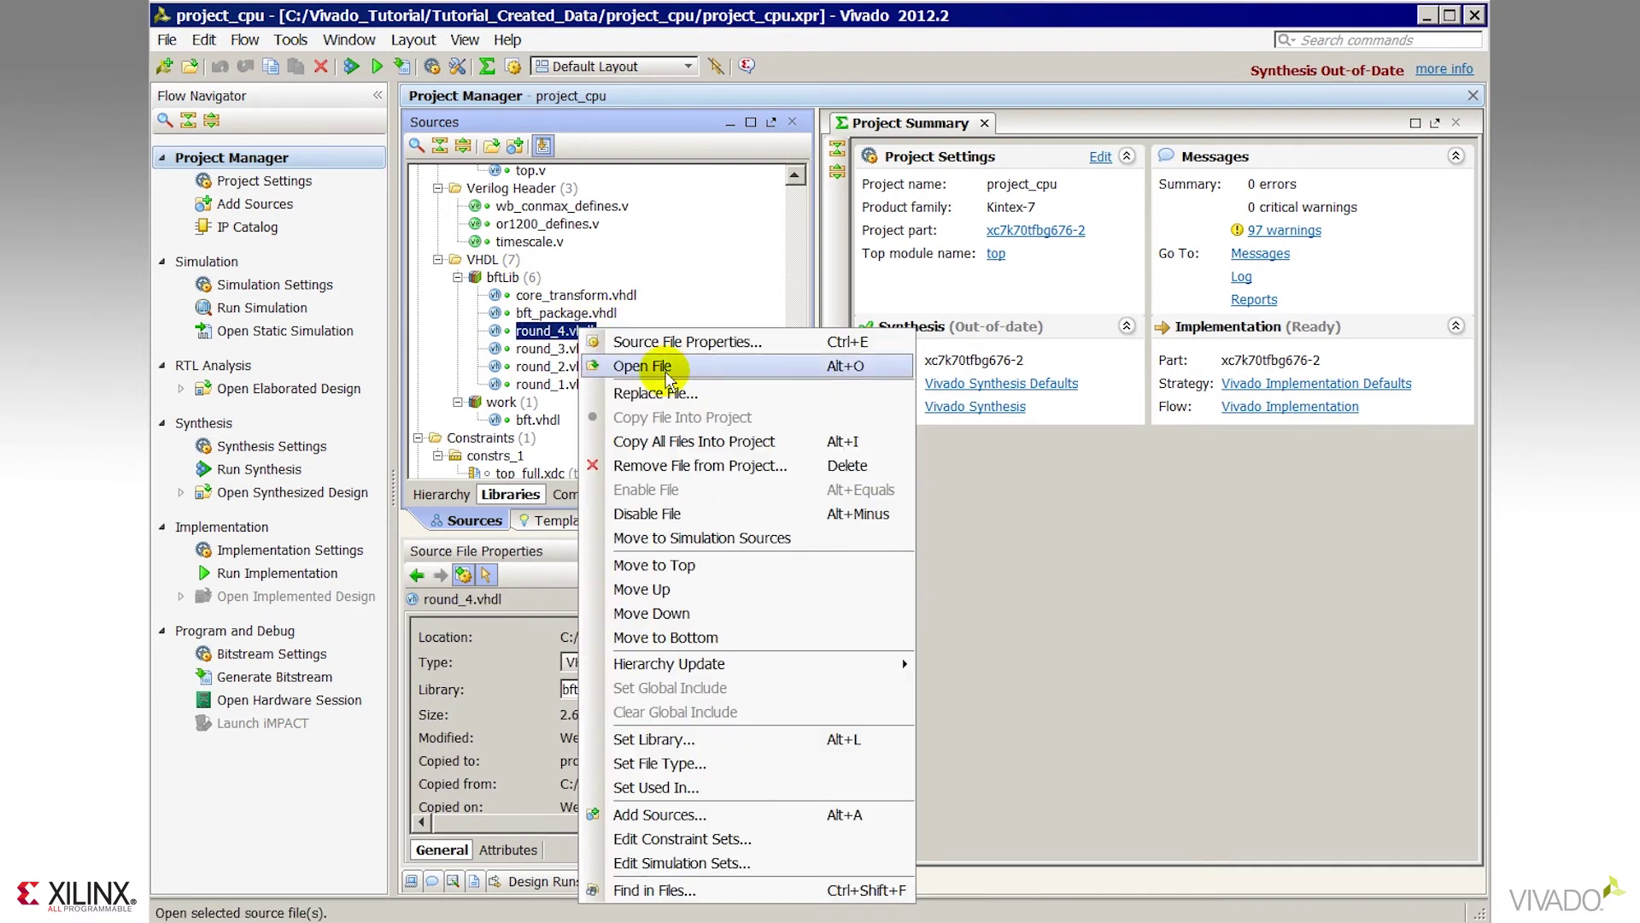
pyautogui.click(715, 739)
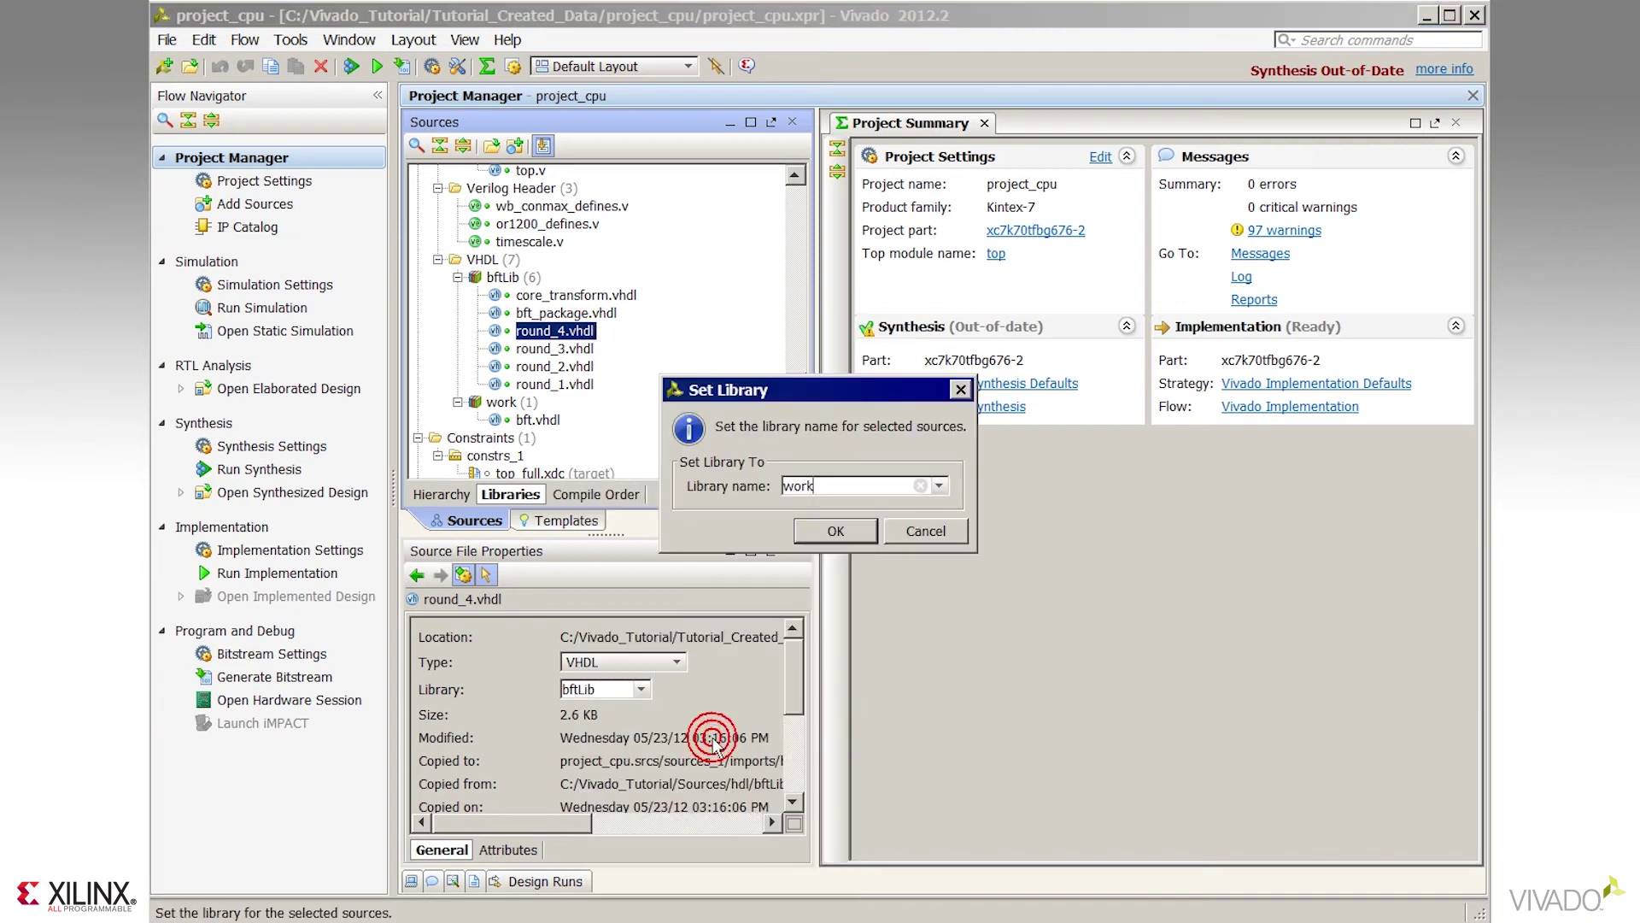
pyautogui.click(937, 530)
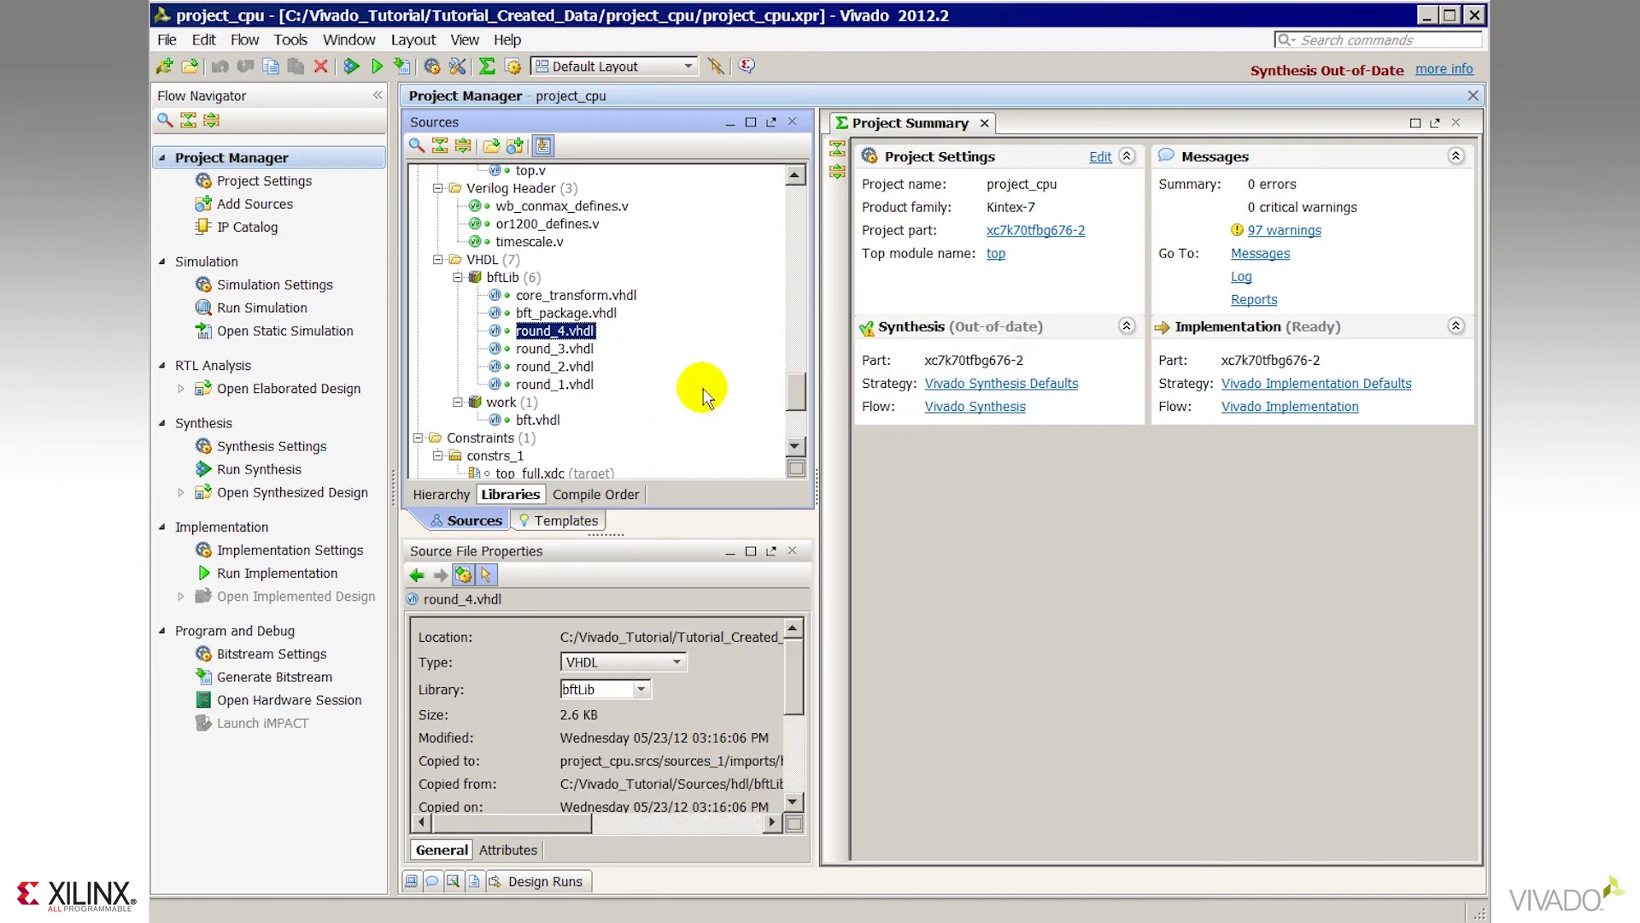
pyautogui.scroll(-2, 703, 394)
pyautogui.scroll(10, 702, 394)
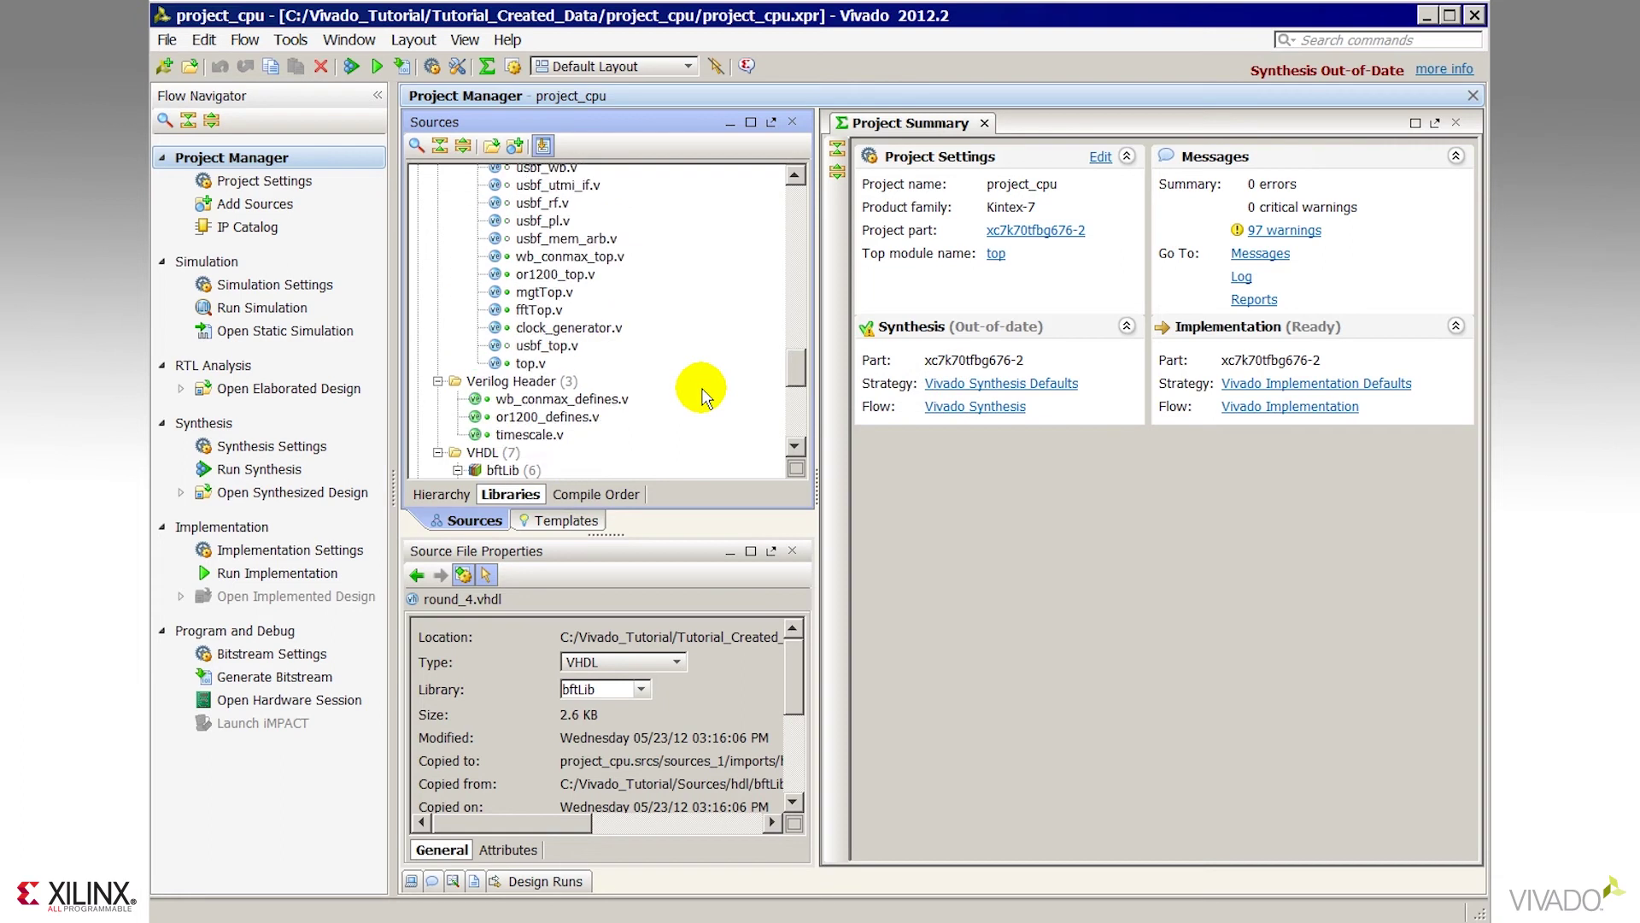
# Show the sources in compile order and try moving or1200_rfram_generic.v up, declining to turn on manual compile order
pyautogui.click(598, 494)
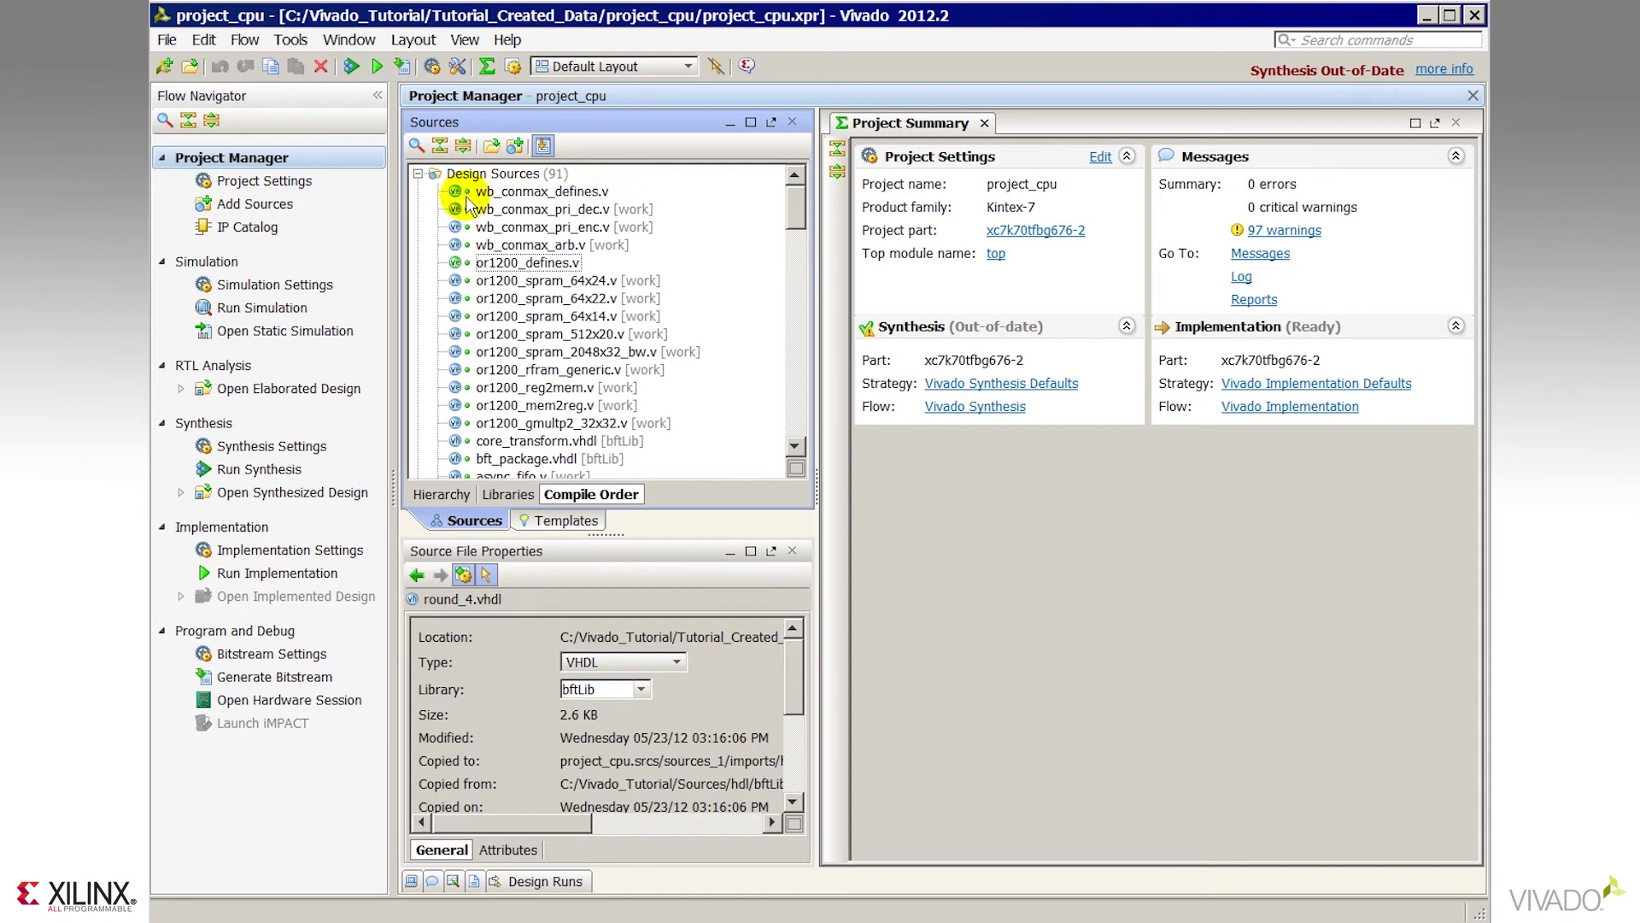
pyautogui.moveTo(791, 215); pyautogui.dragTo(792, 241)
pyautogui.click(534, 228)
pyautogui.rightClick(534, 237)
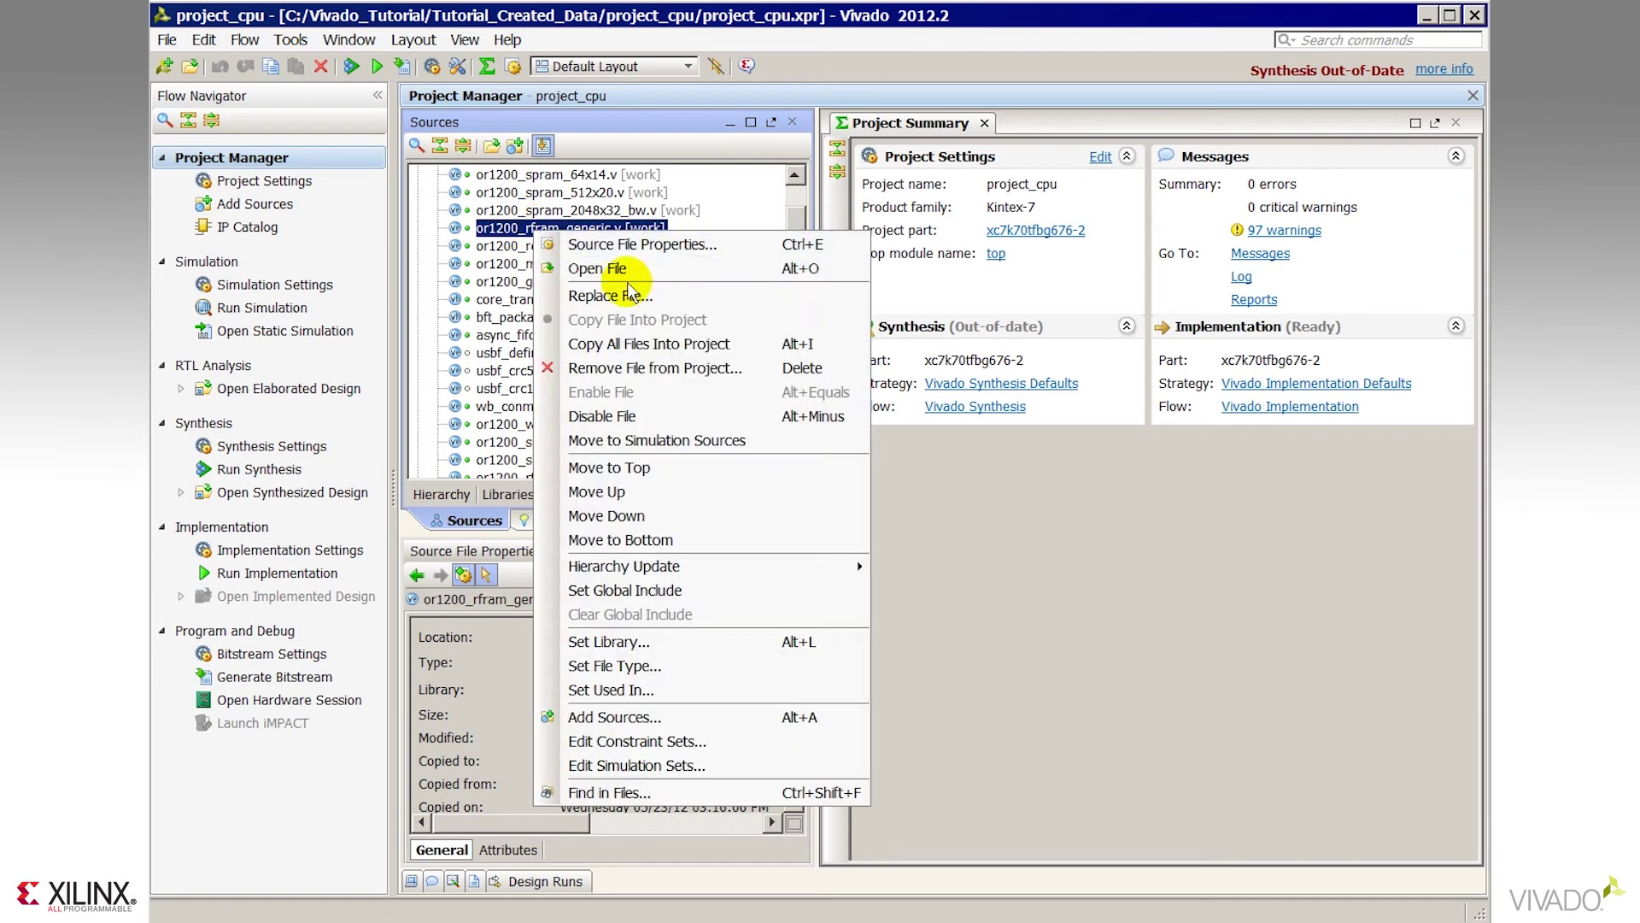
pyautogui.click(675, 494)
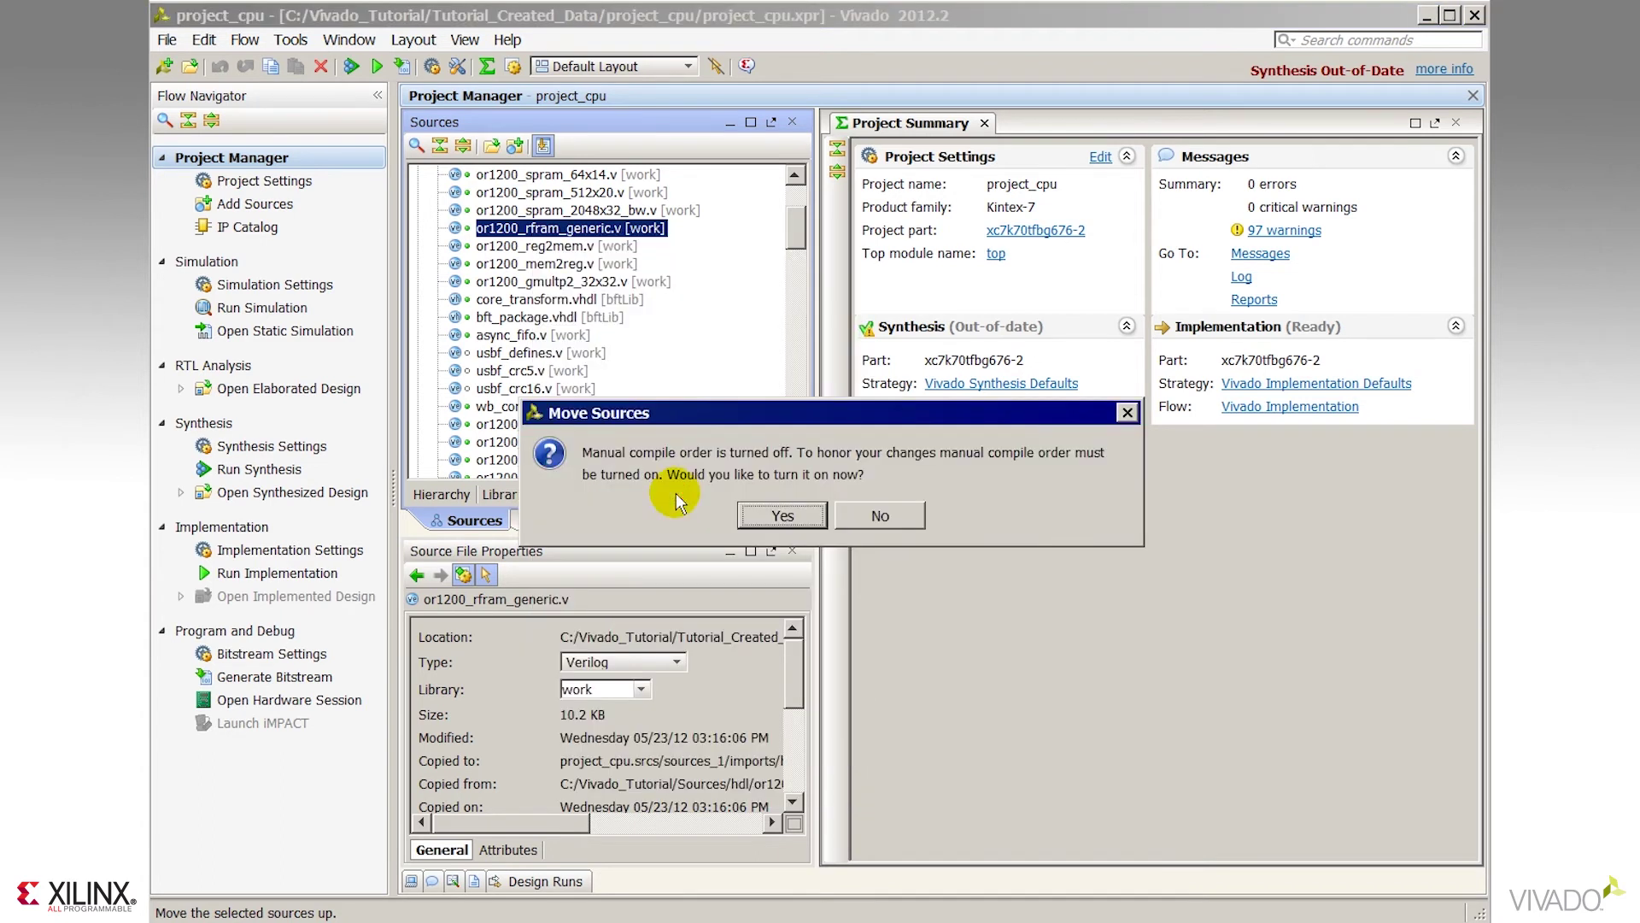
pyautogui.click(880, 515)
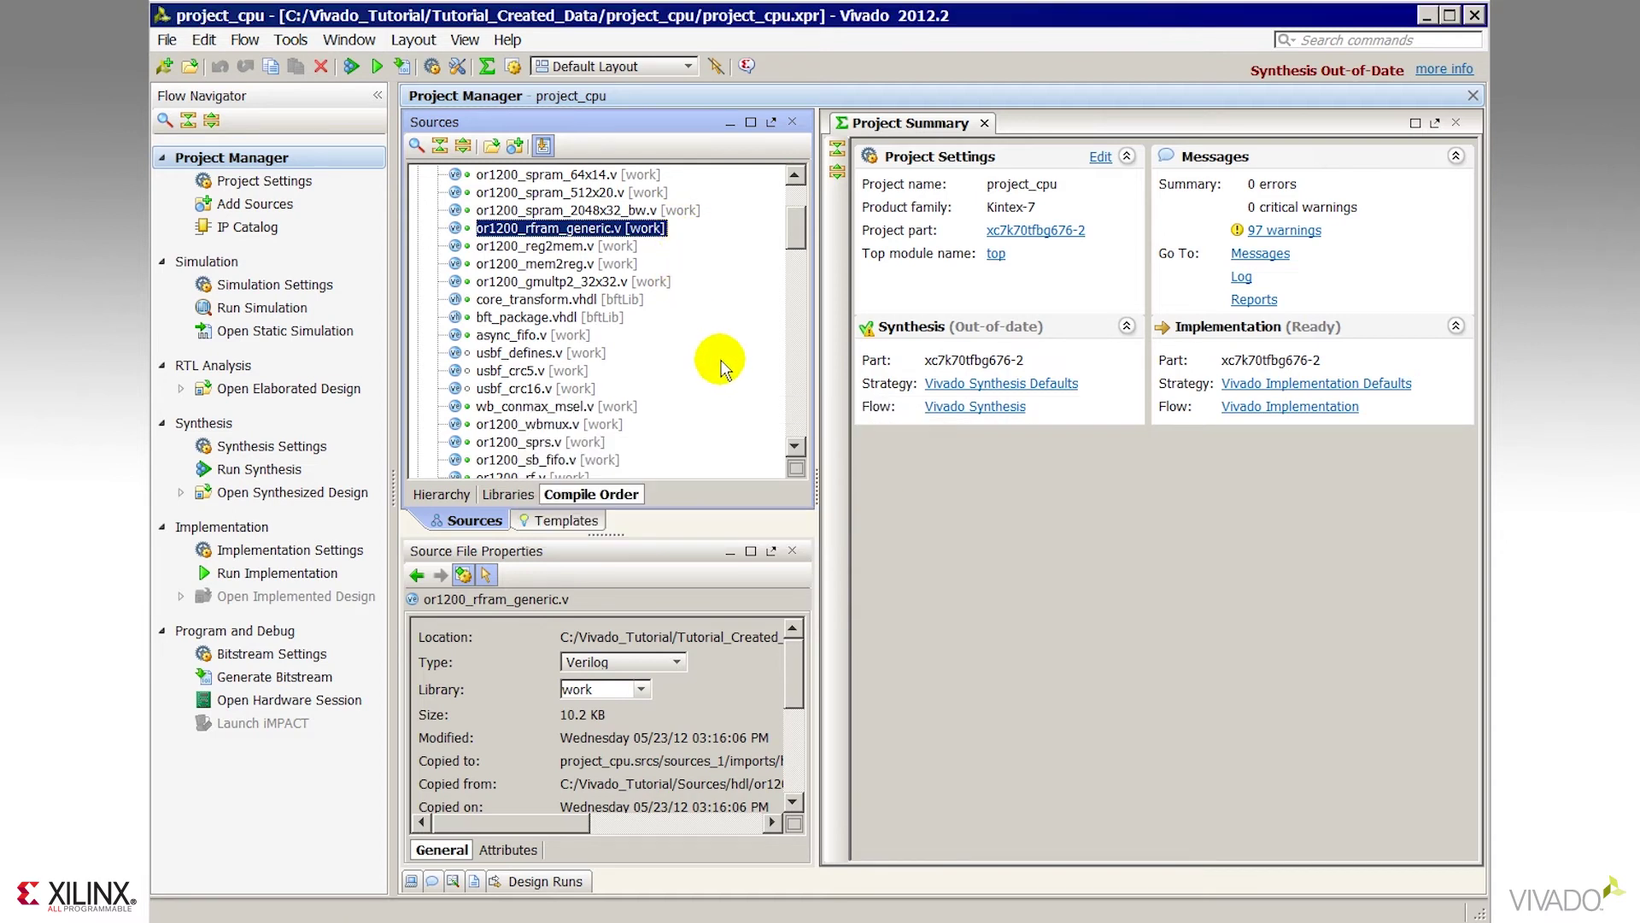
pyautogui.moveTo(795, 242)
pyautogui.mouseDown()
pyautogui.moveTo(786, 258)
pyautogui.moveTo(783, 227)
pyautogui.mouseUp()
# Return to the source hierarchy and replace clkgen's file with clock_generator.v from the Sources/hdl folder
pyautogui.click(444, 494)
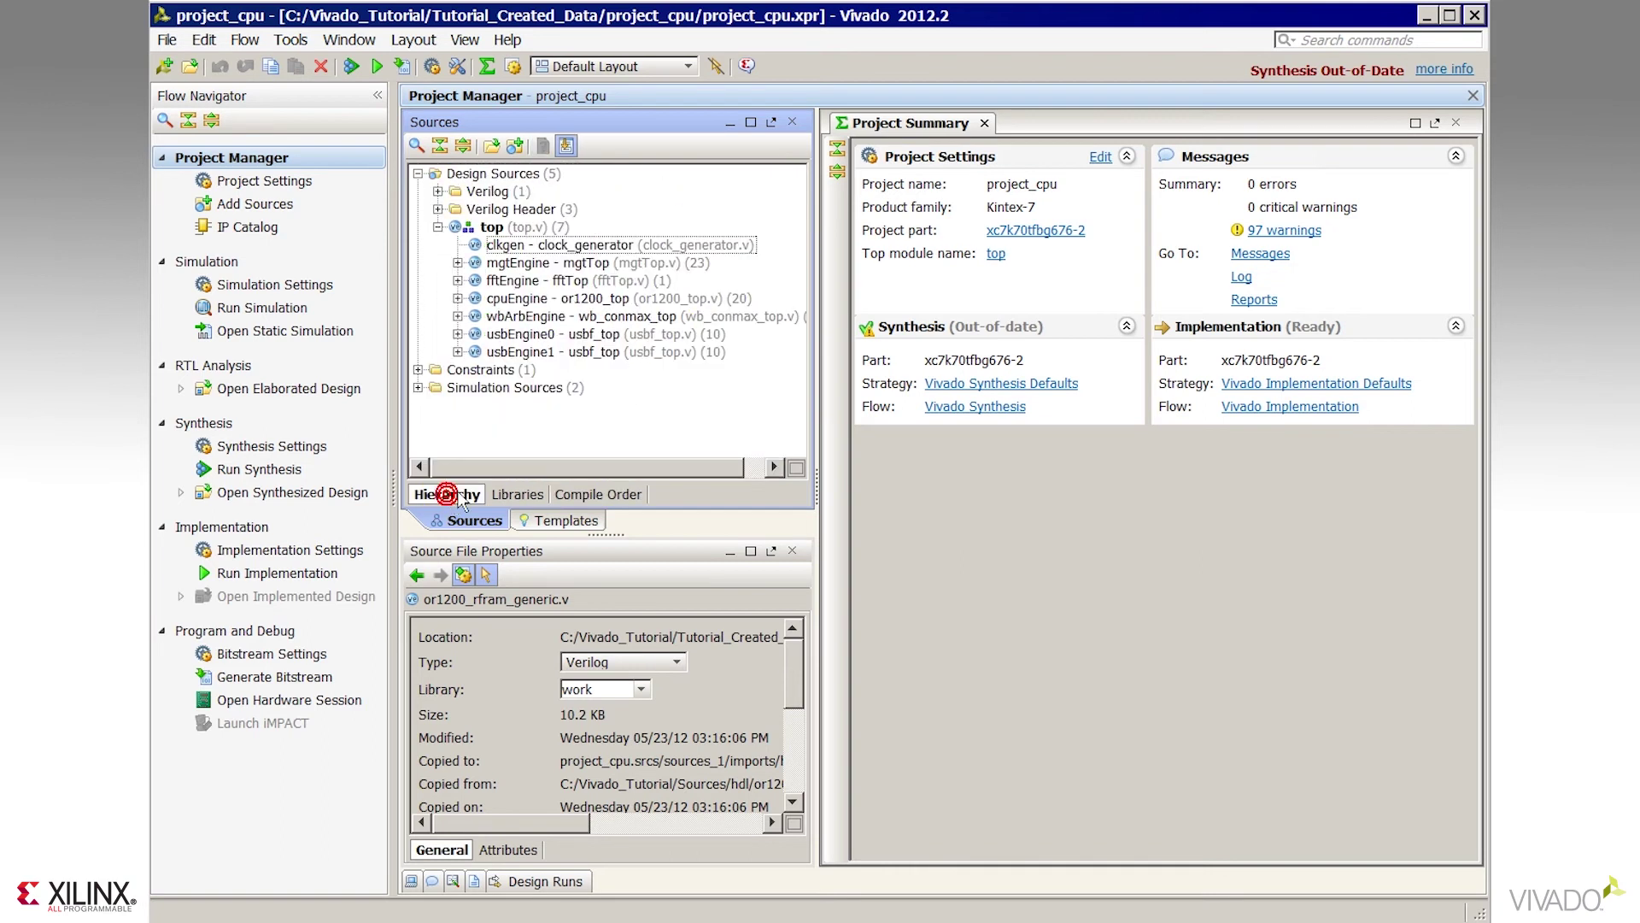
pyautogui.click(548, 245)
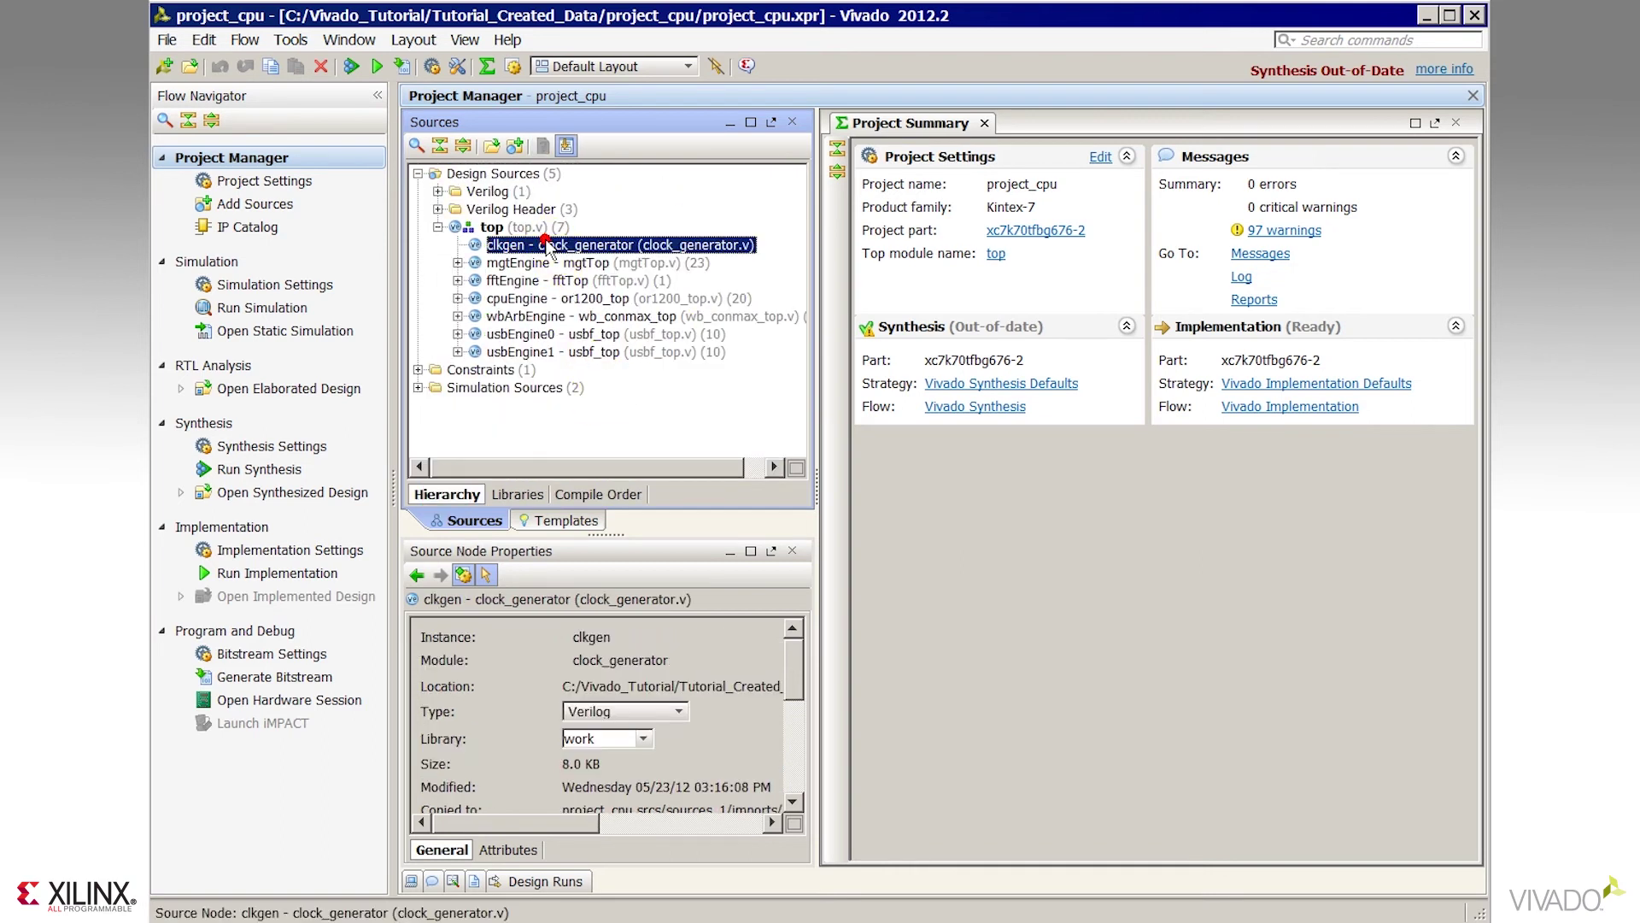
pyautogui.rightClick(549, 244)
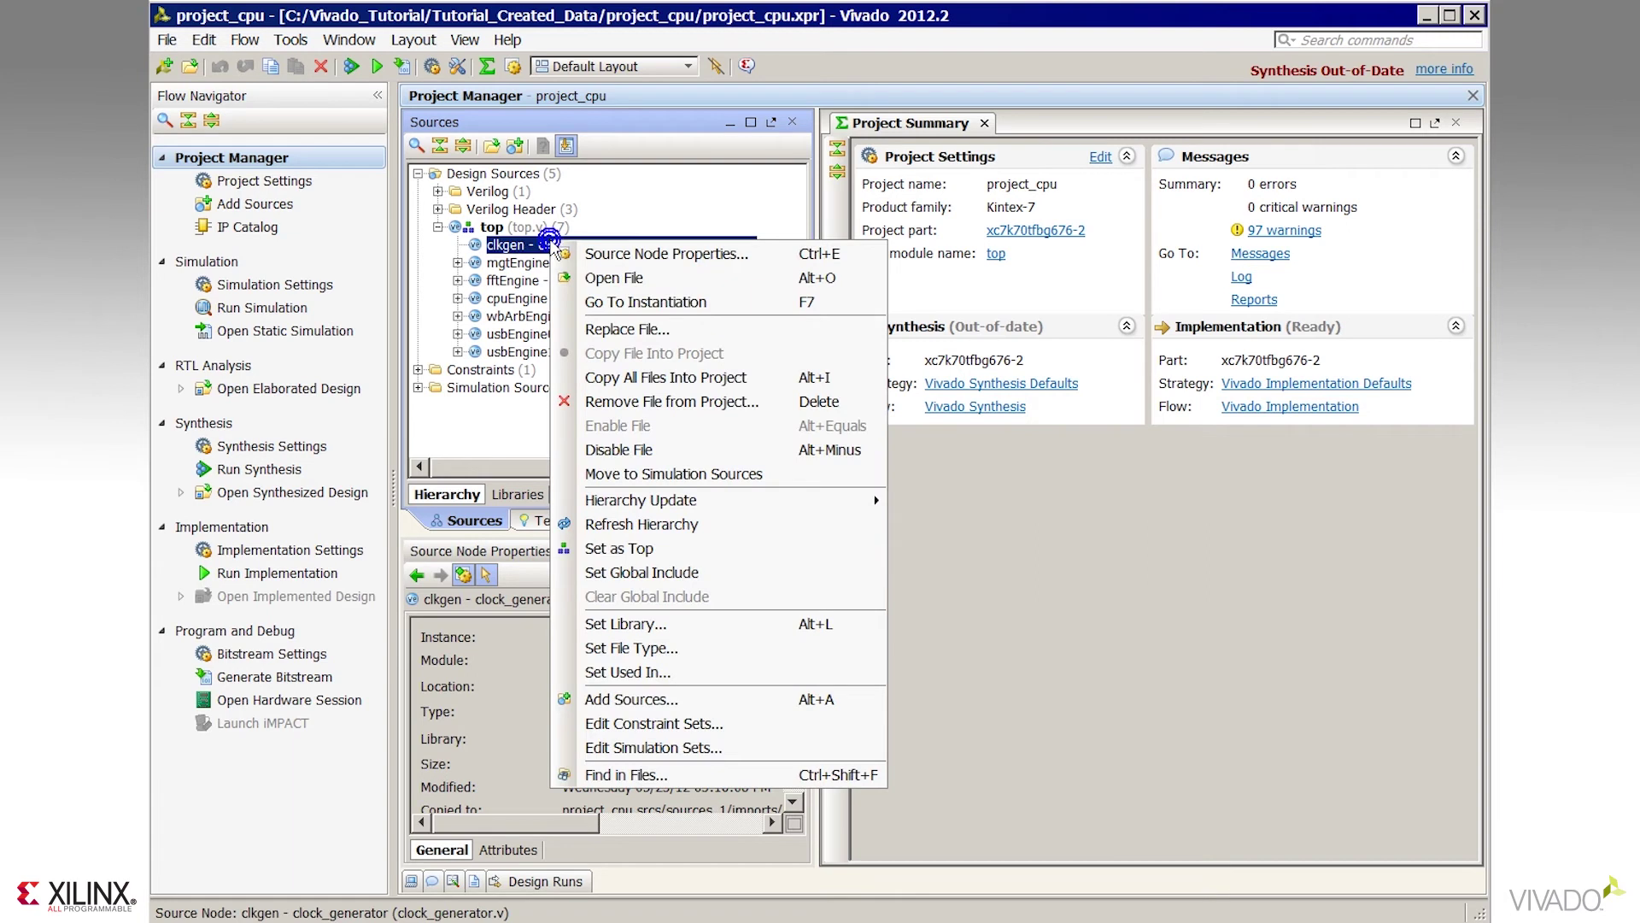
pyautogui.click(683, 331)
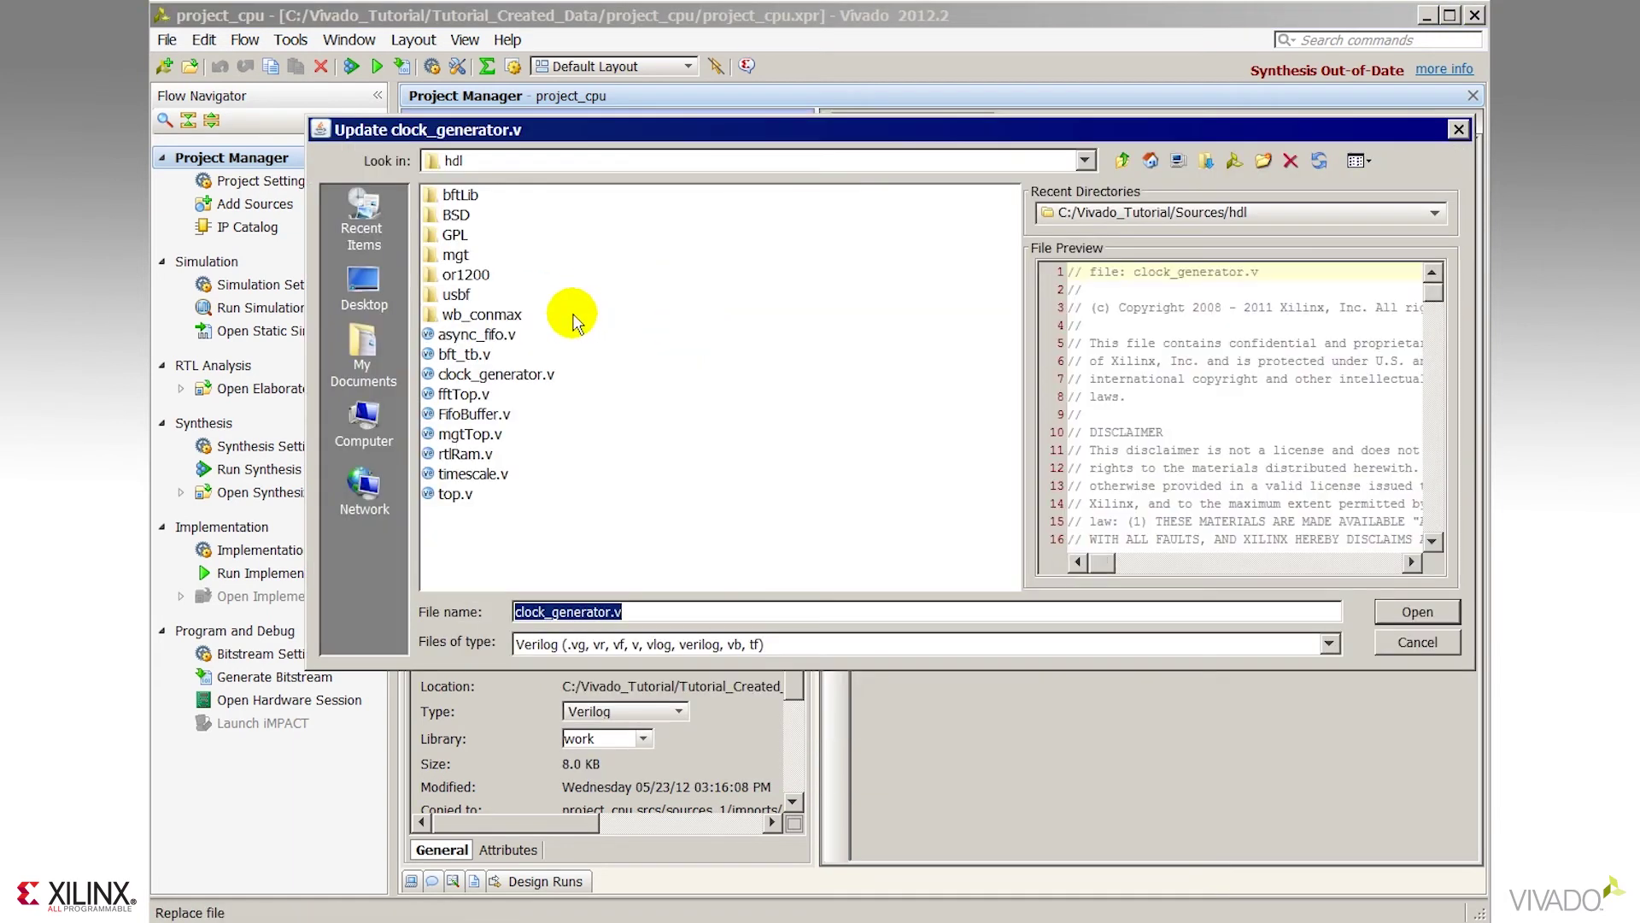
pyautogui.click(525, 373)
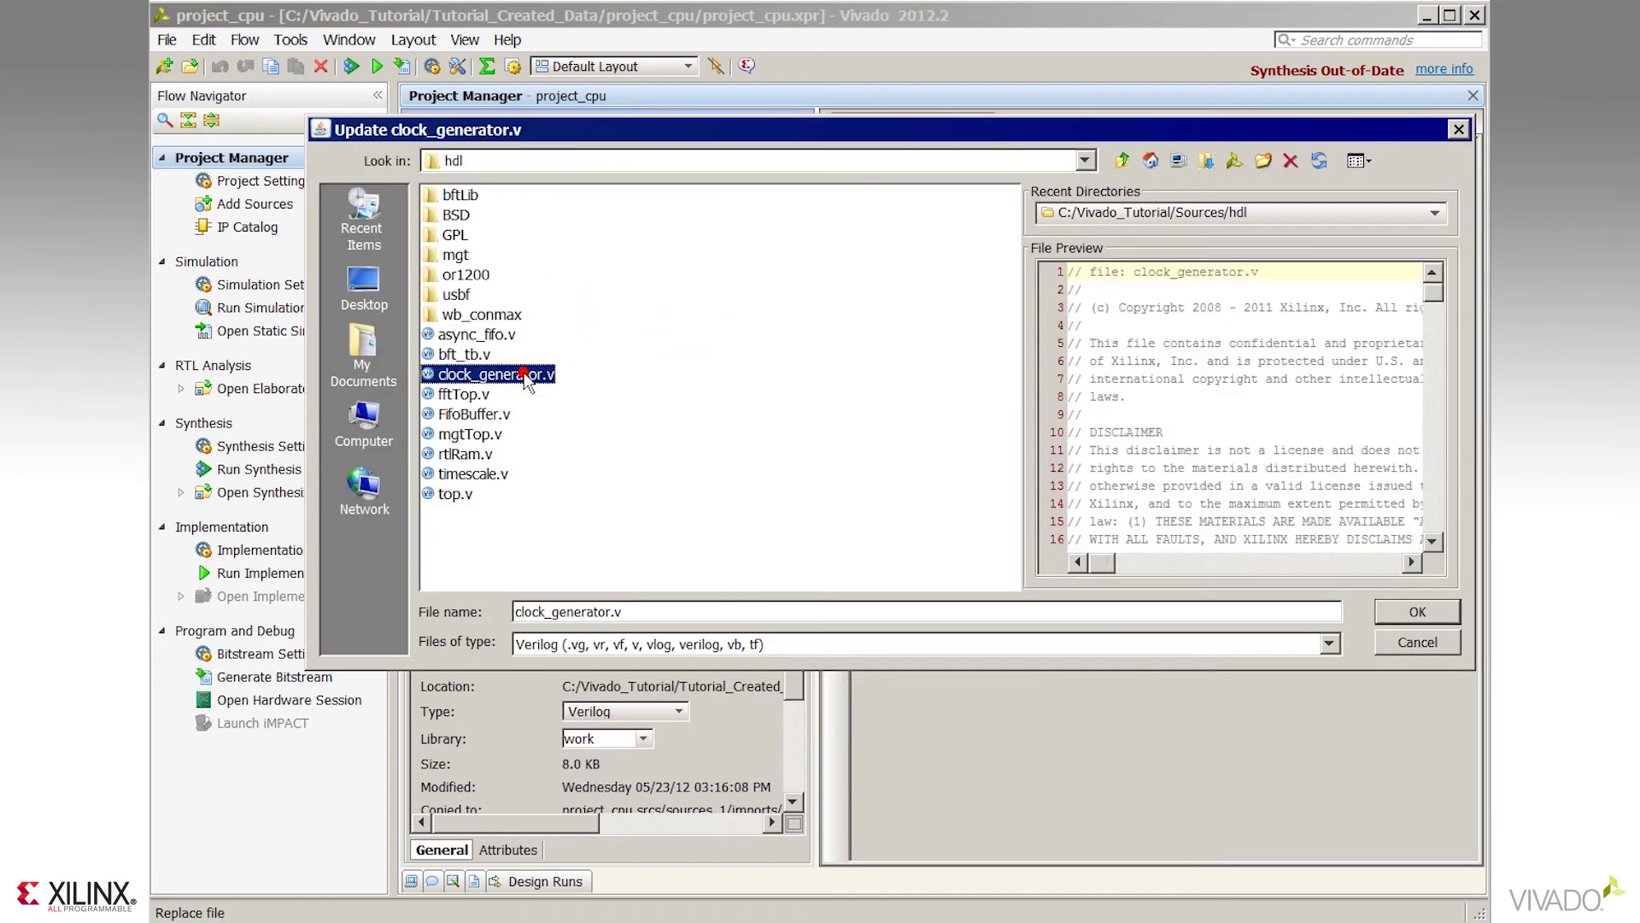
pyautogui.click(1410, 612)
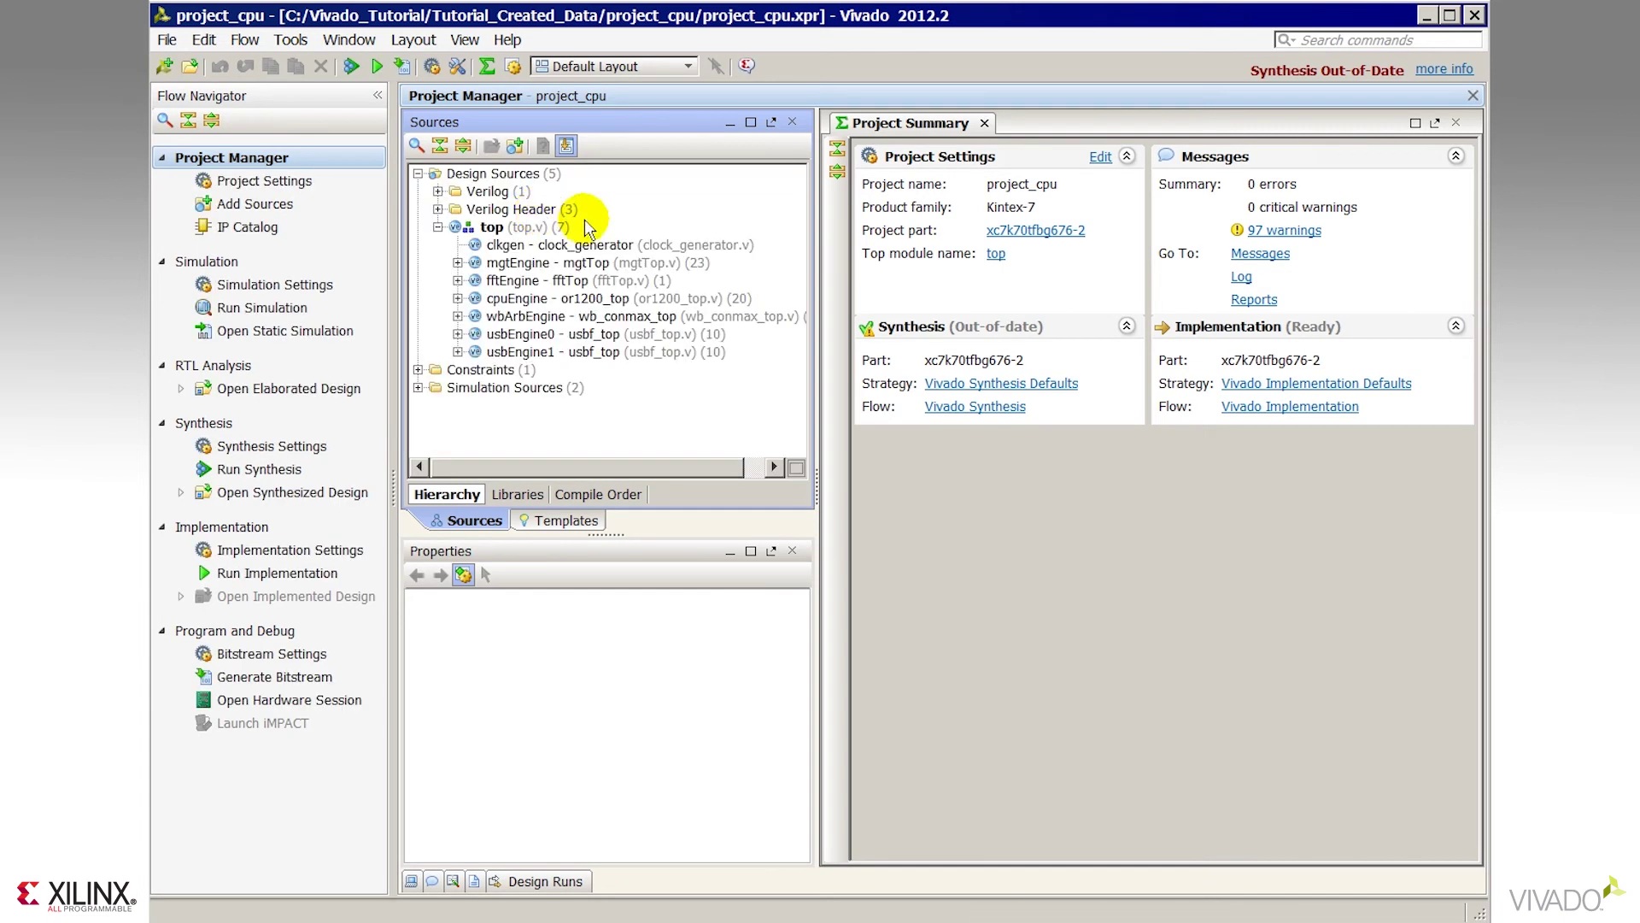
# Check the modification and copy details in the source node properties of clkgen
pyautogui.click(597, 246)
pyautogui.moveTo(807, 665); pyautogui.dragTo(796, 695)
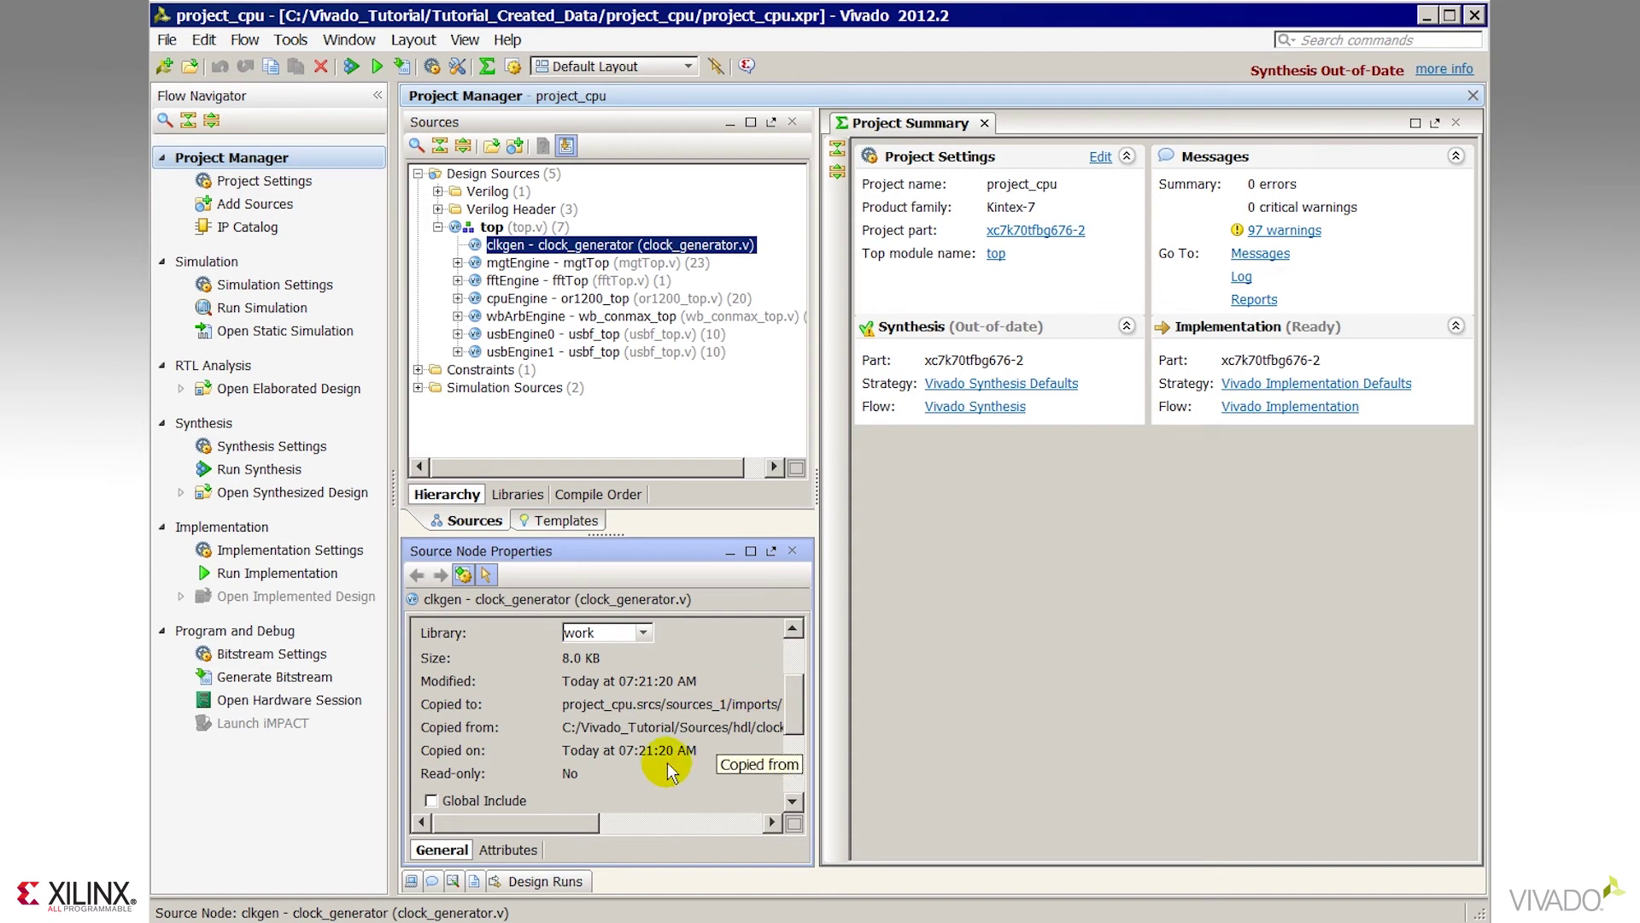
pyautogui.moveTo(792, 706); pyautogui.dragTo(786, 671)
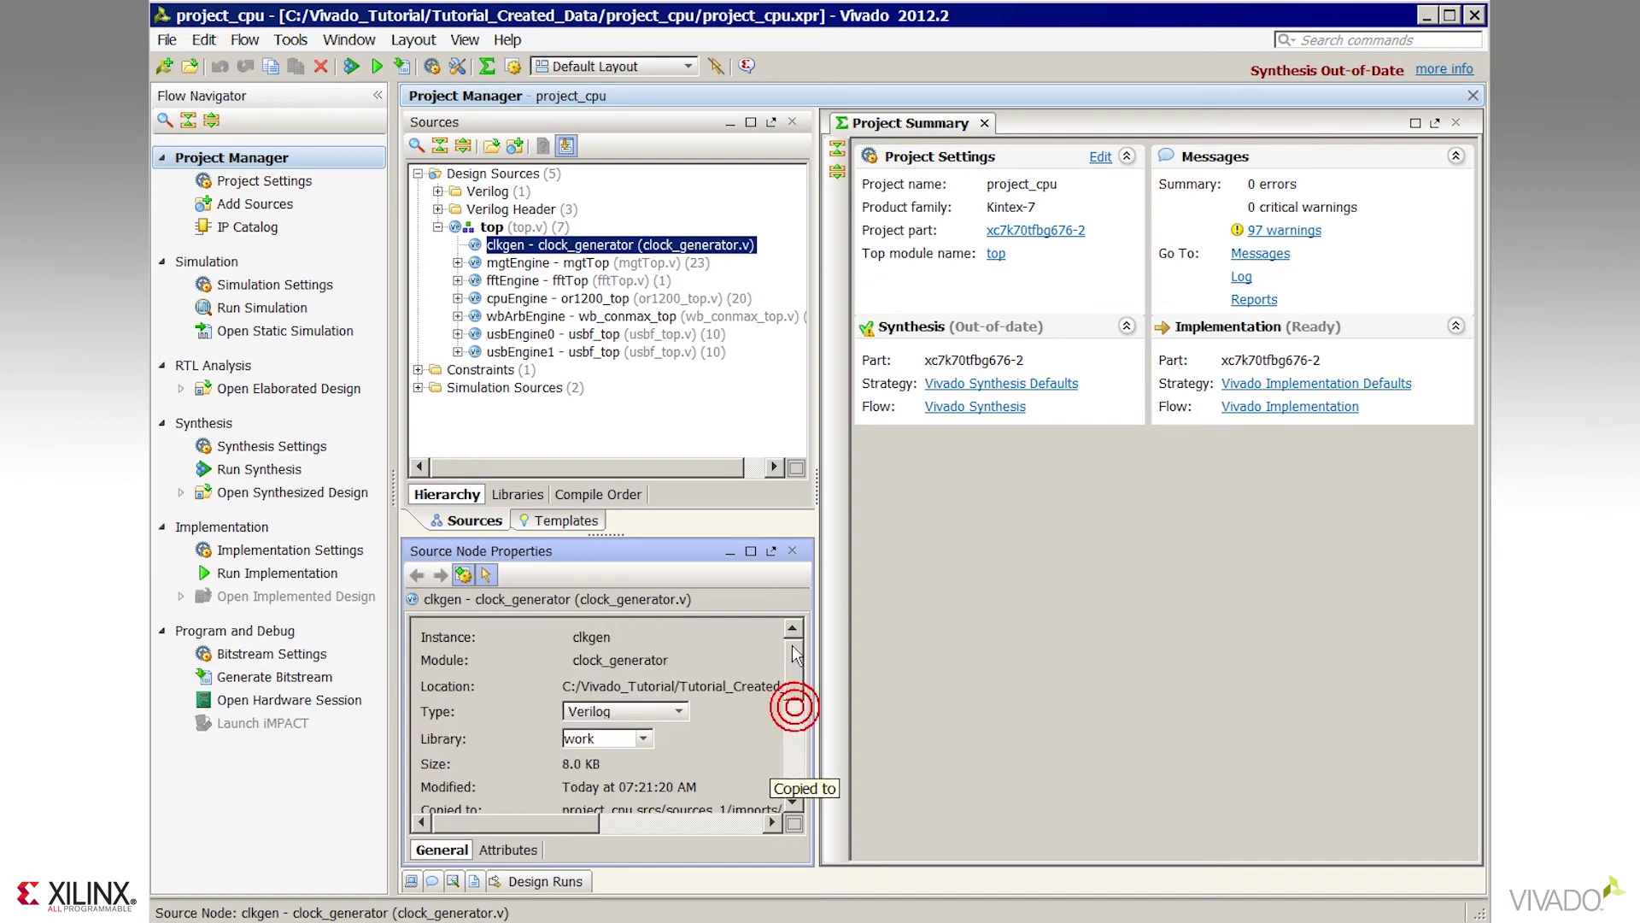
# Review the source commands and the available file types for usbEngine0, and cancel the Set Type dialog without changes
pyautogui.click(565, 336)
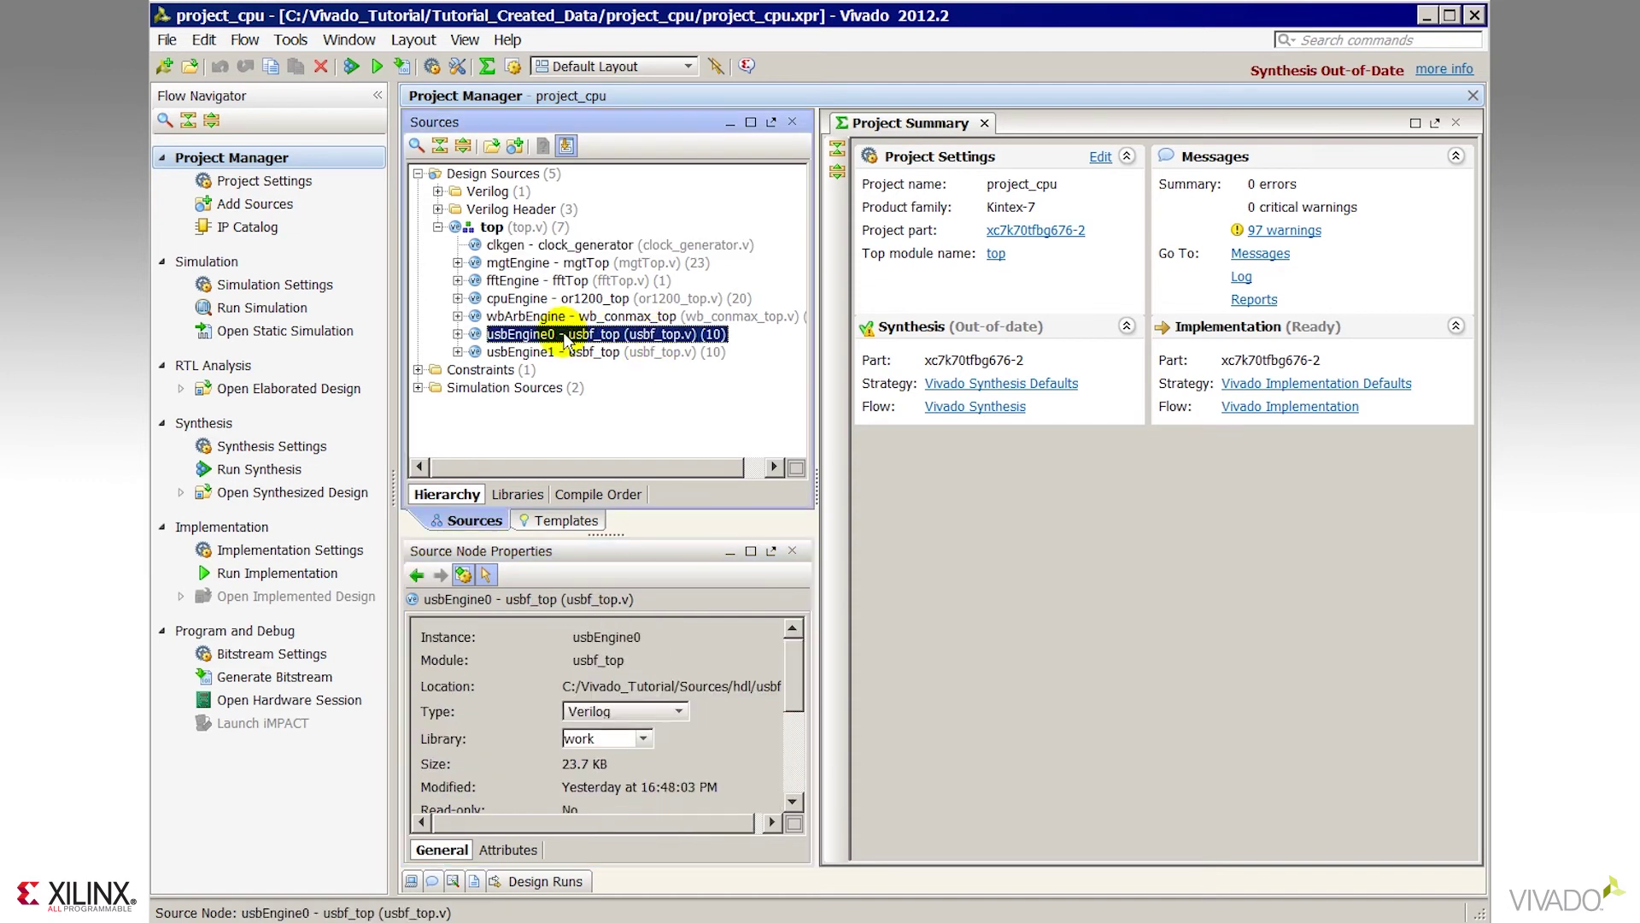
pyautogui.rightClick(566, 336)
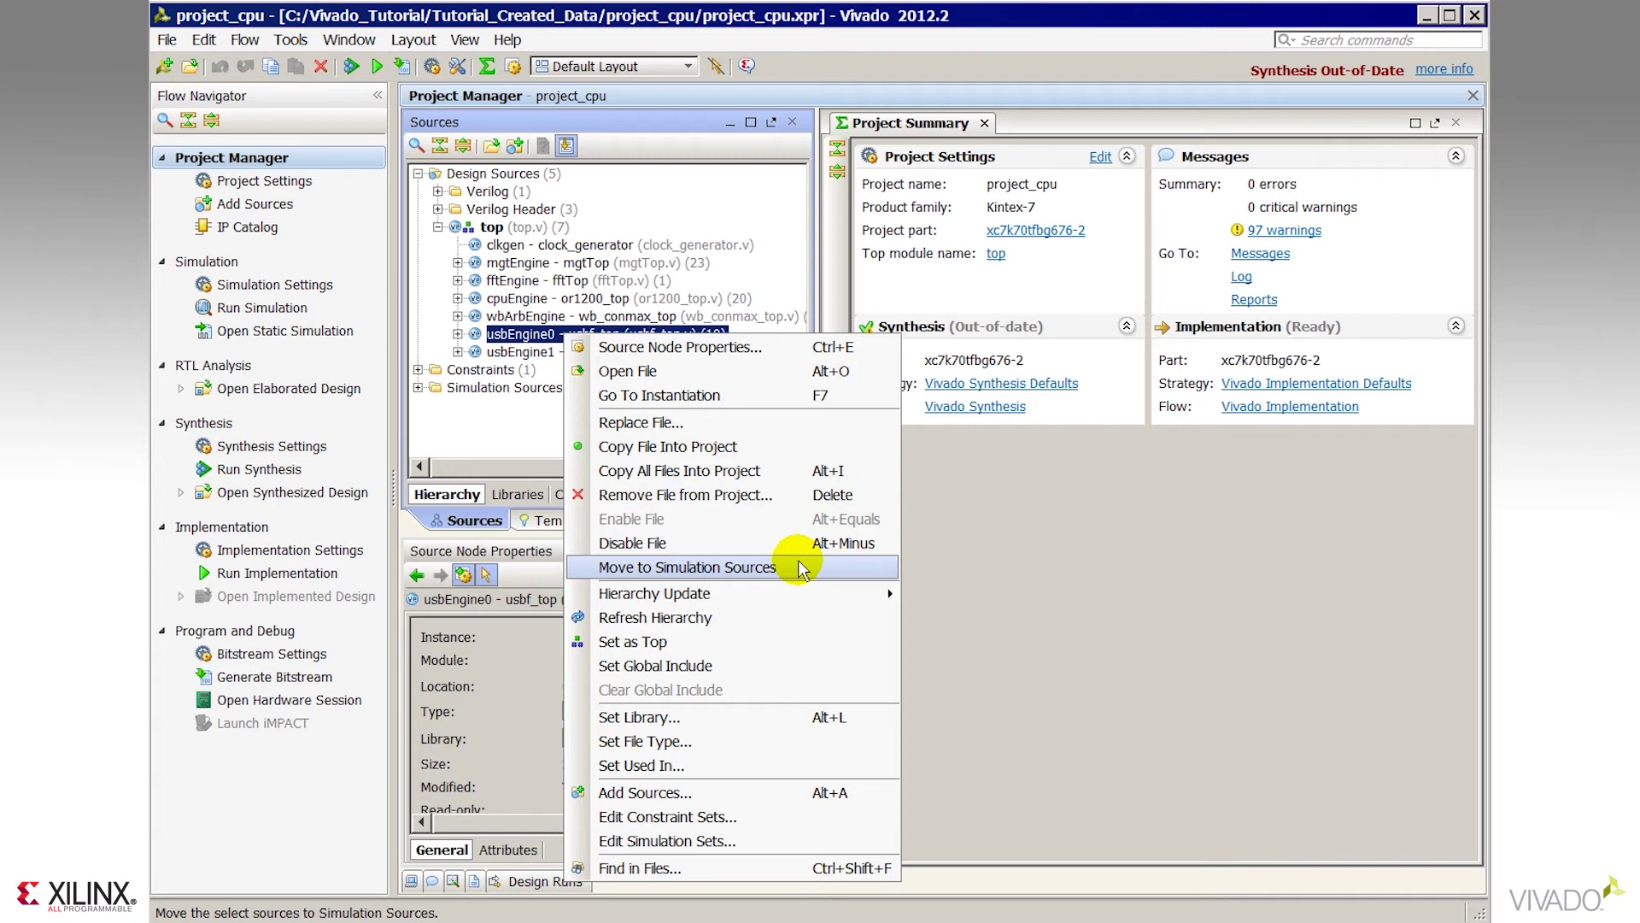
pyautogui.moveTo(797, 597)
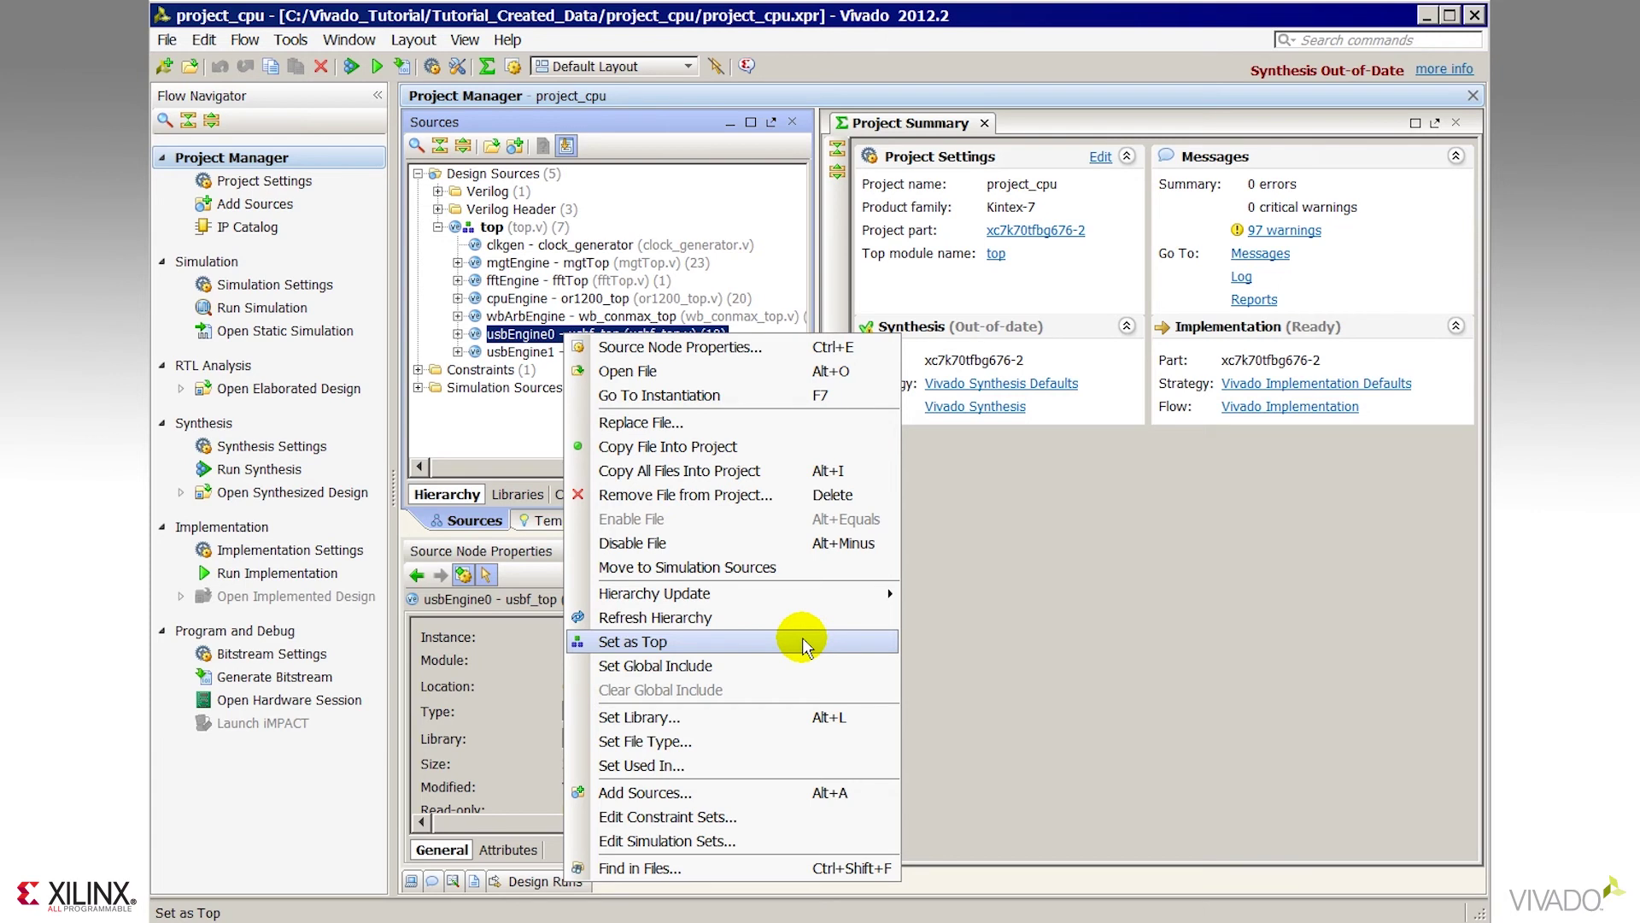
pyautogui.click(793, 742)
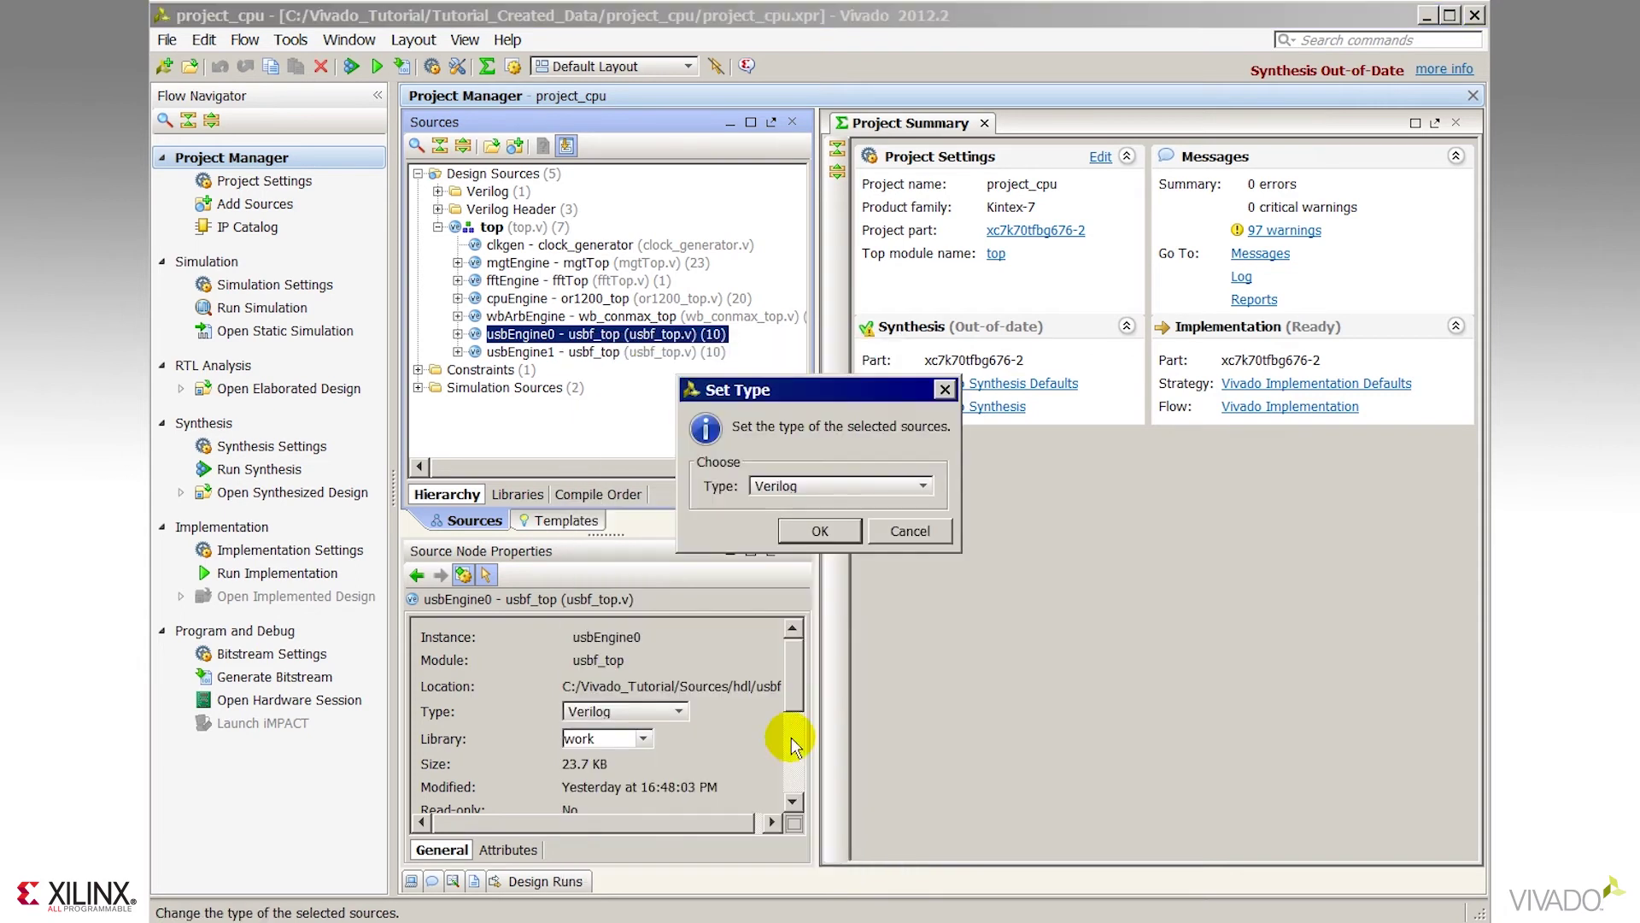
pyautogui.click(923, 485)
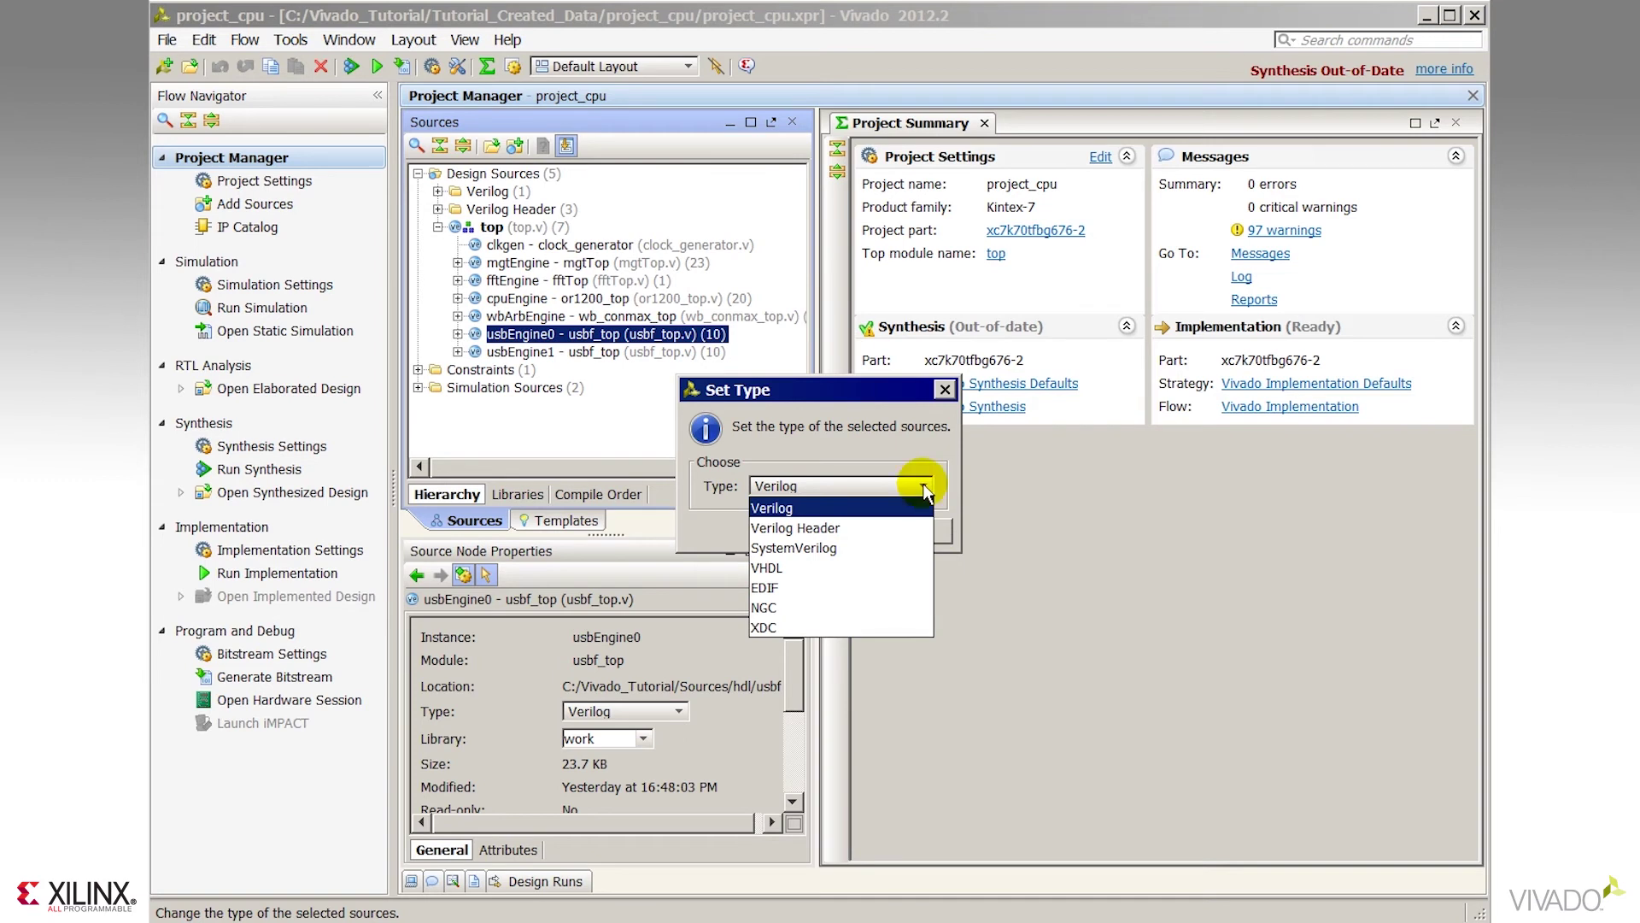
pyautogui.click(924, 491)
pyautogui.click(897, 530)
# Review the Used In settings for usbEngine0 covering synthesis, implementation and simulation, and cancel without changes
pyautogui.rightClick(620, 336)
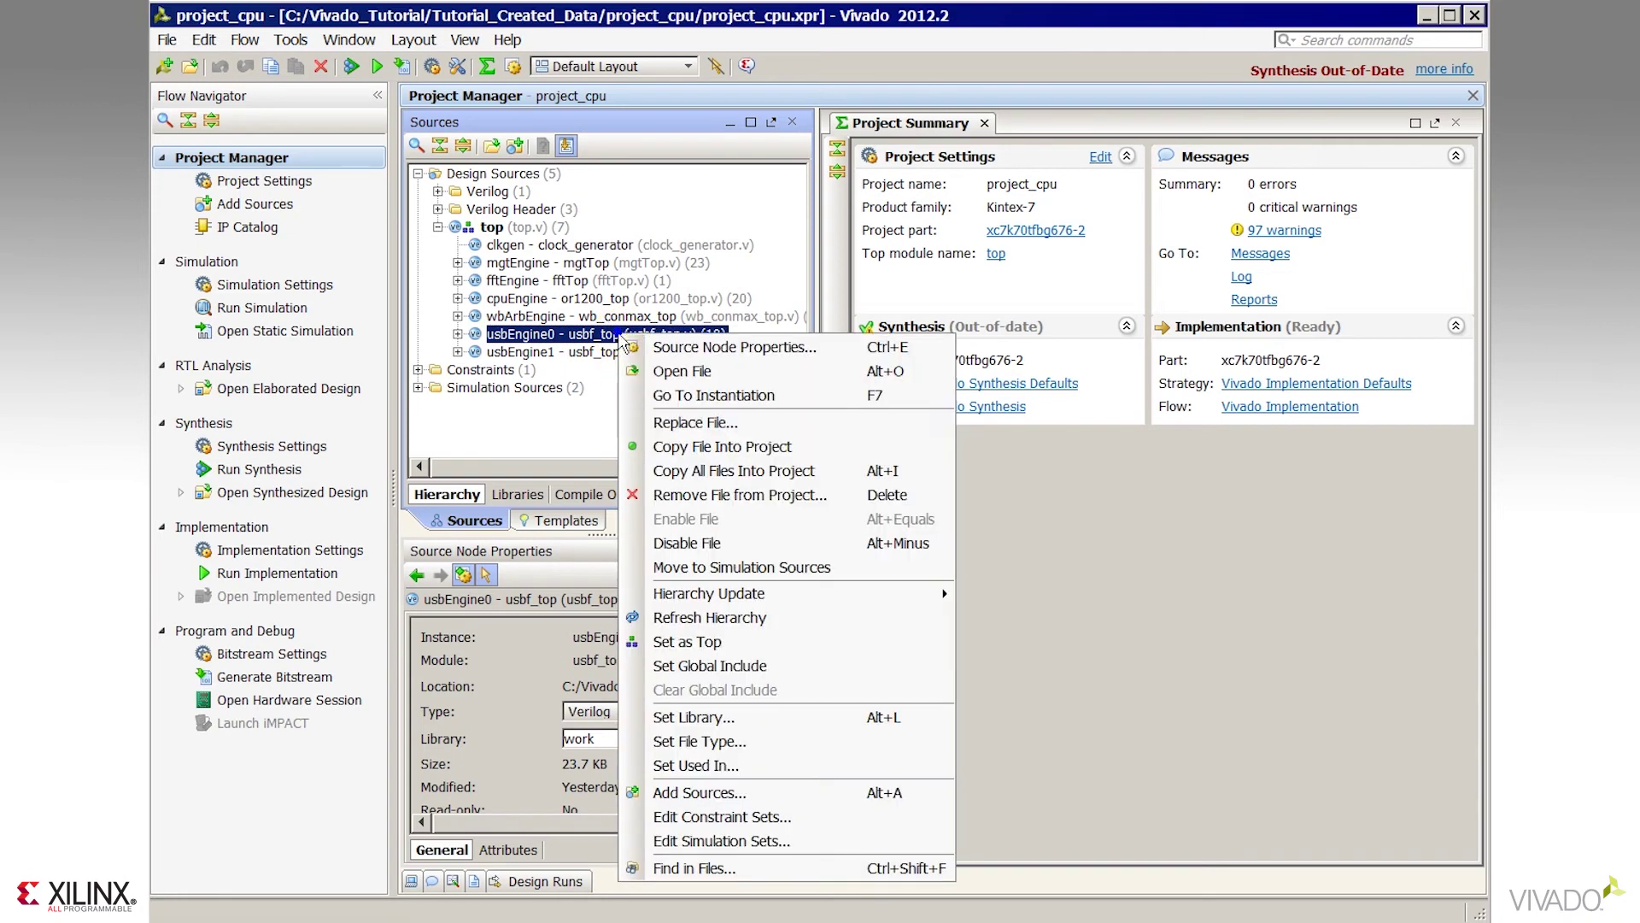
pyautogui.click(803, 772)
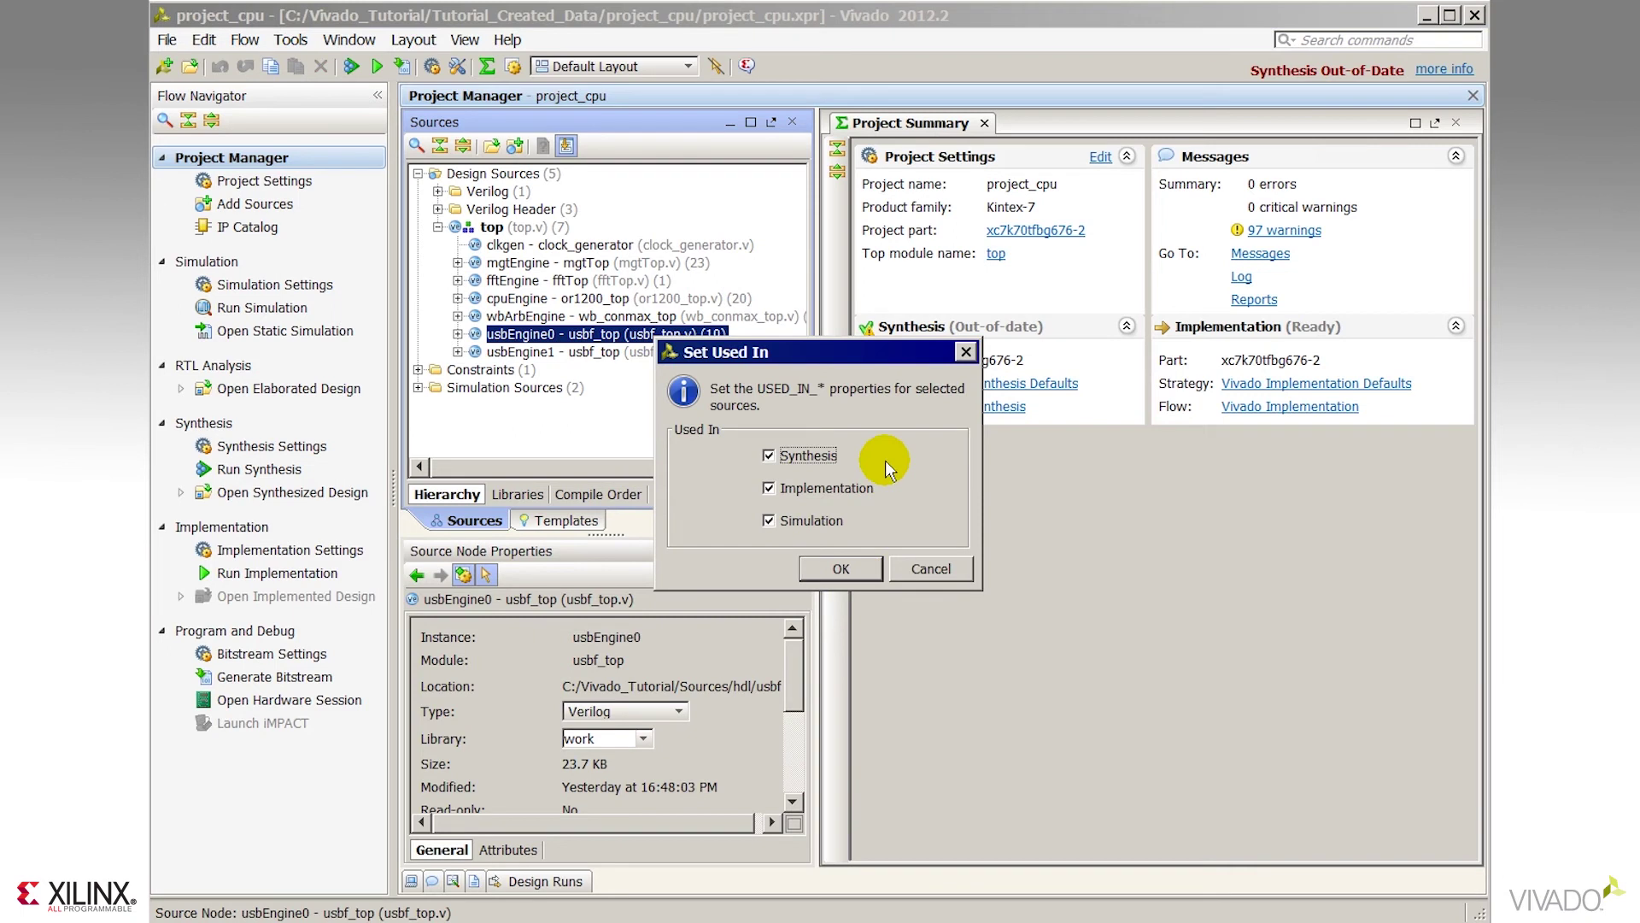
pyautogui.click(925, 567)
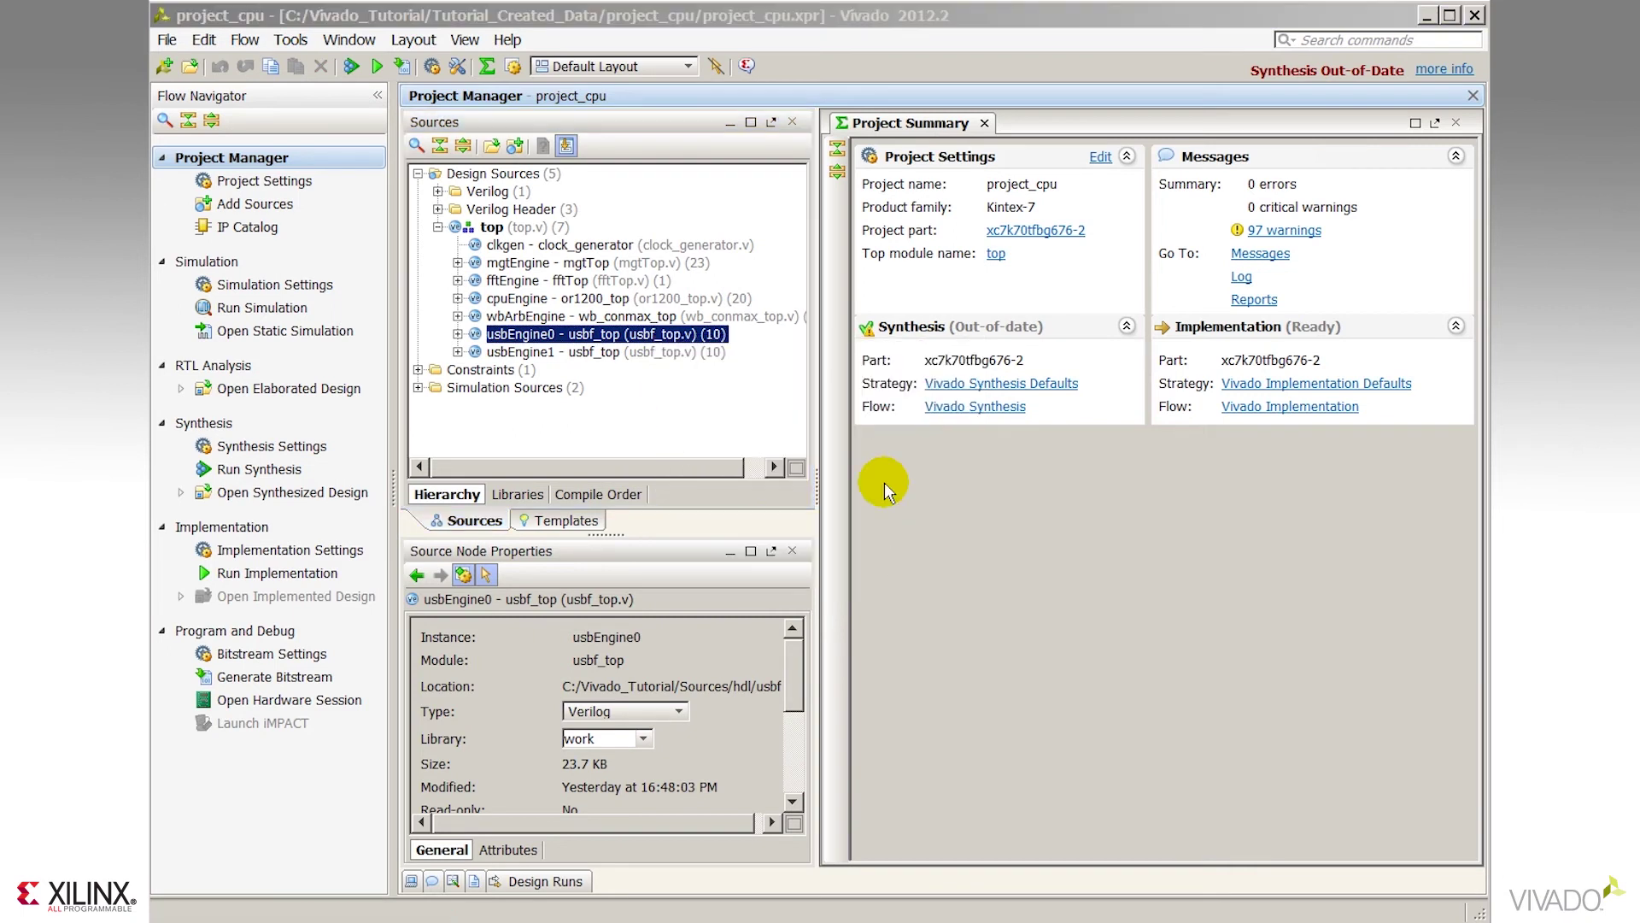
# Start adding design sources and choose top.v from the Sources/hdl folder
pyautogui.click(267, 207)
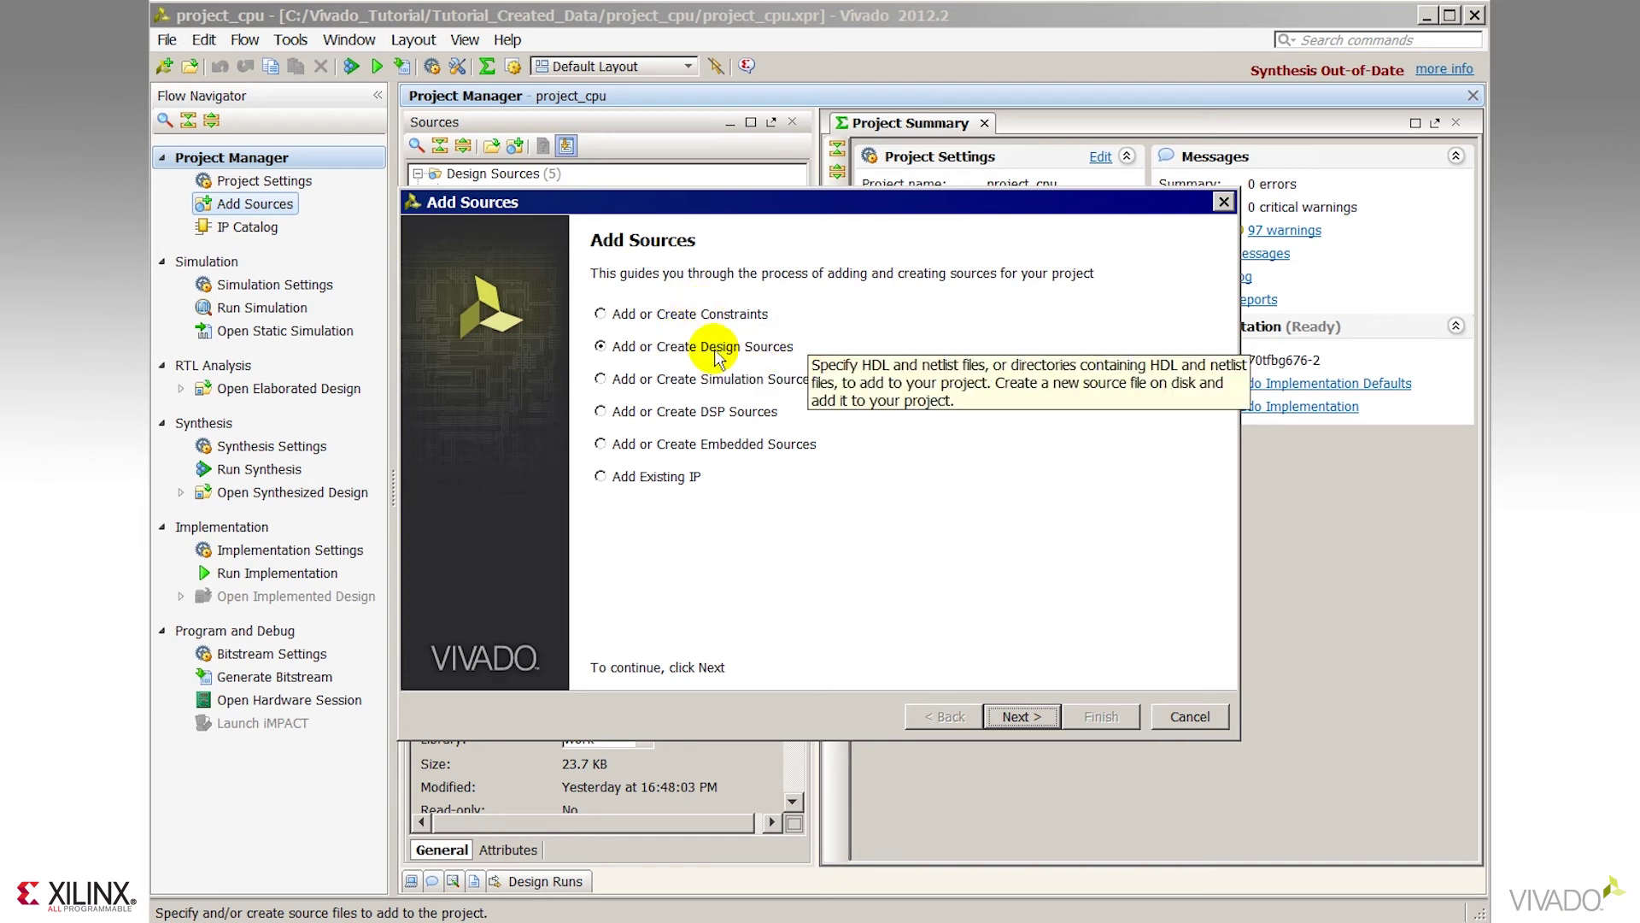
pyautogui.click(1023, 714)
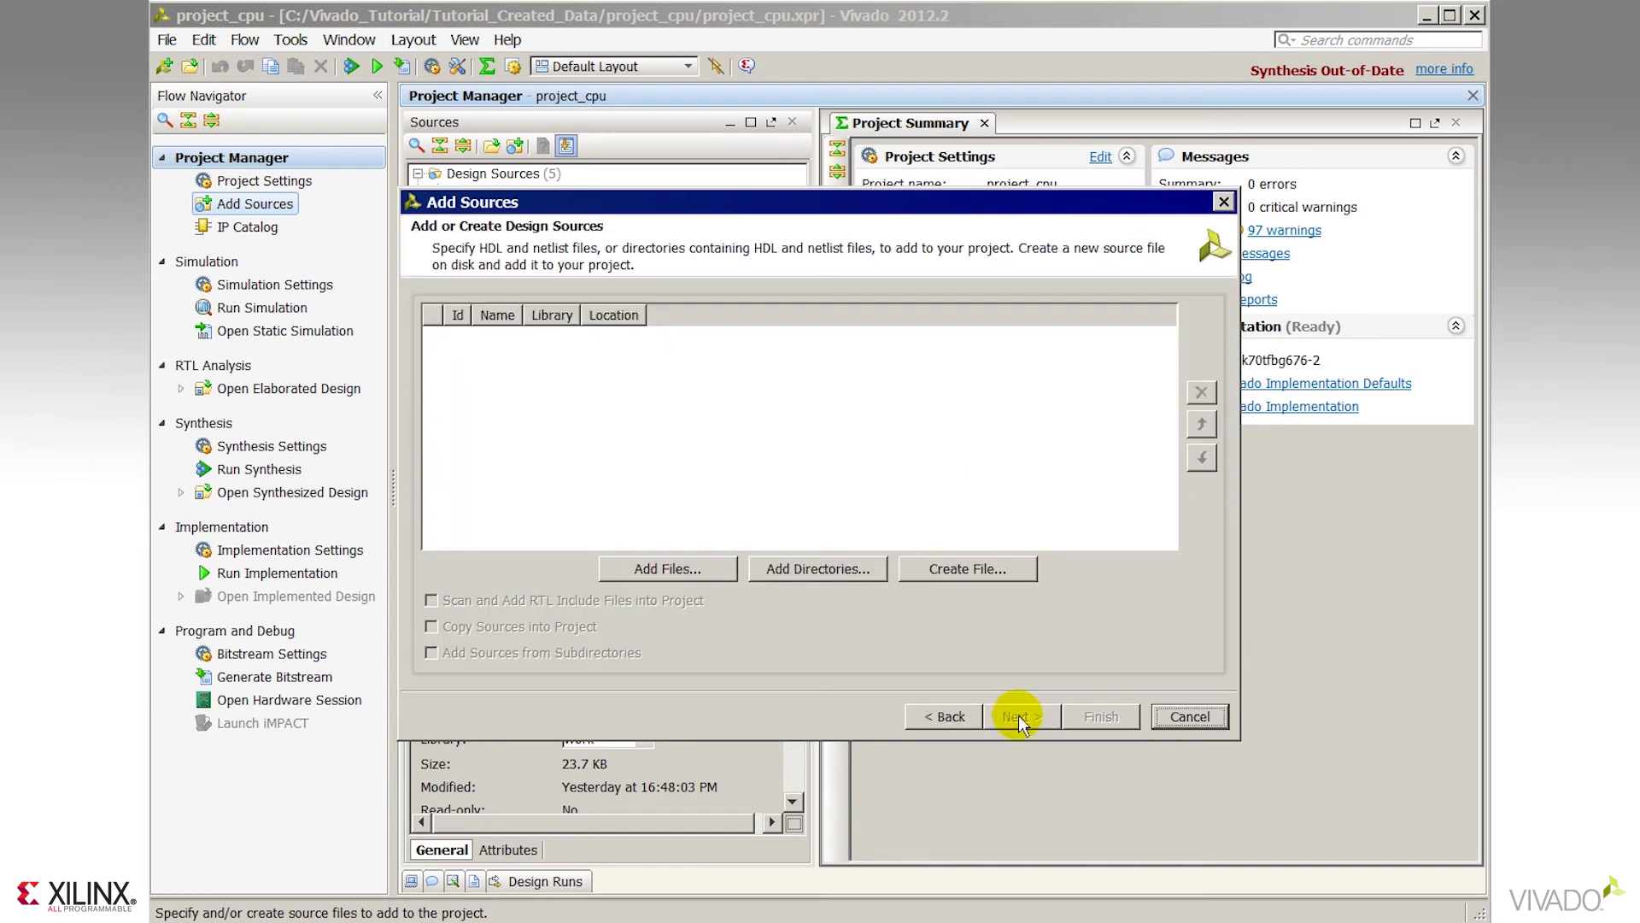
pyautogui.click(692, 569)
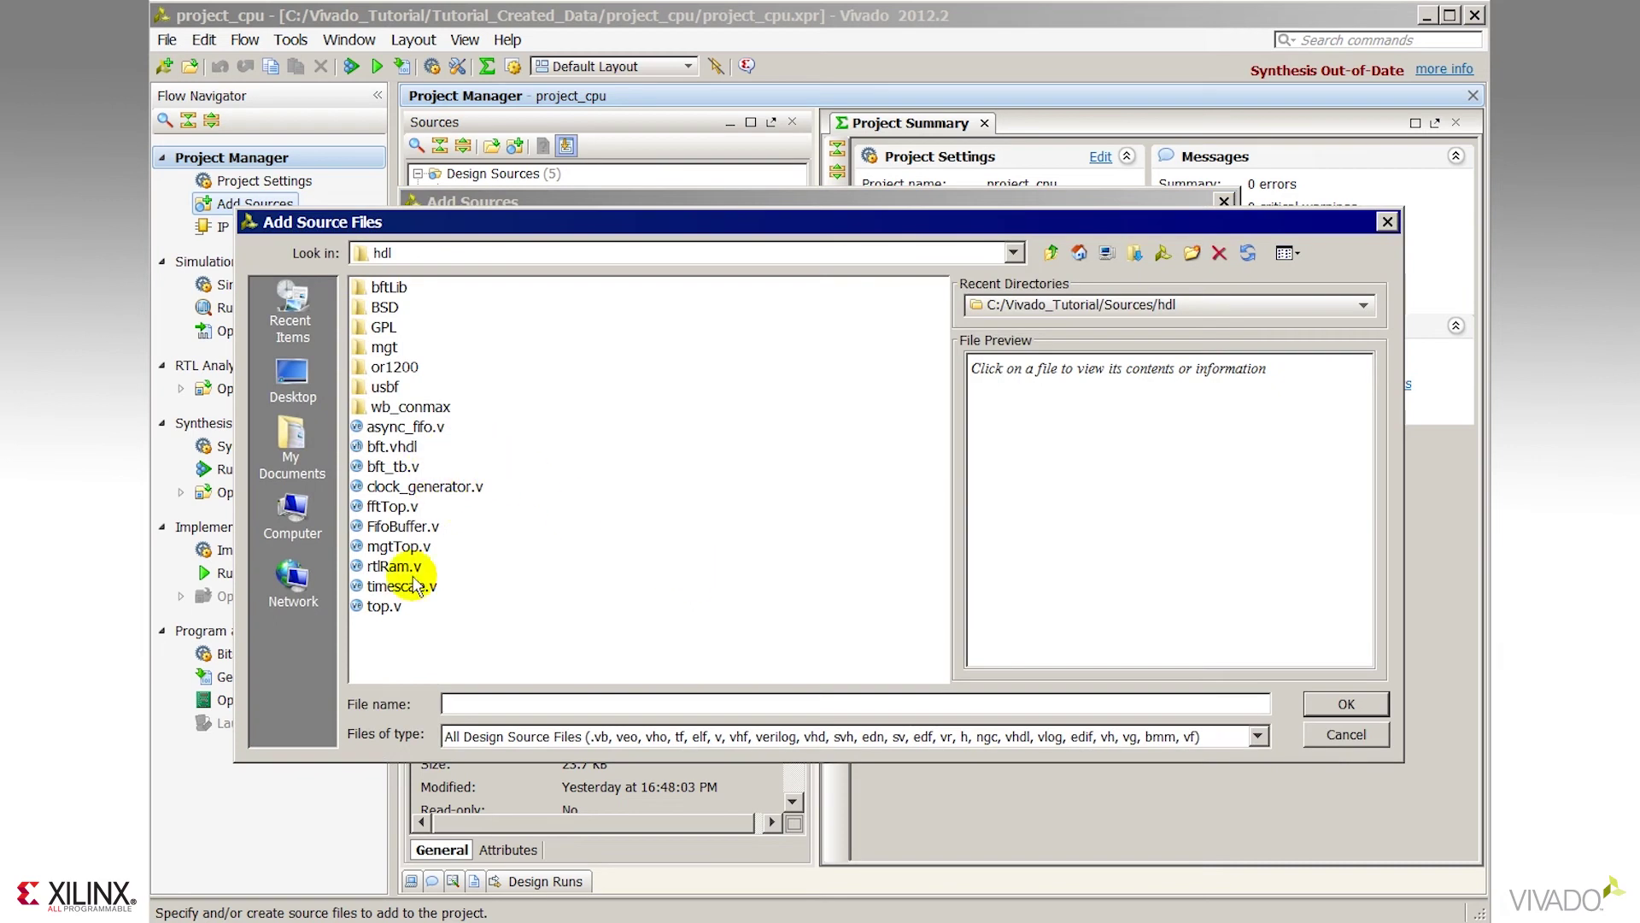
pyautogui.click(384, 607)
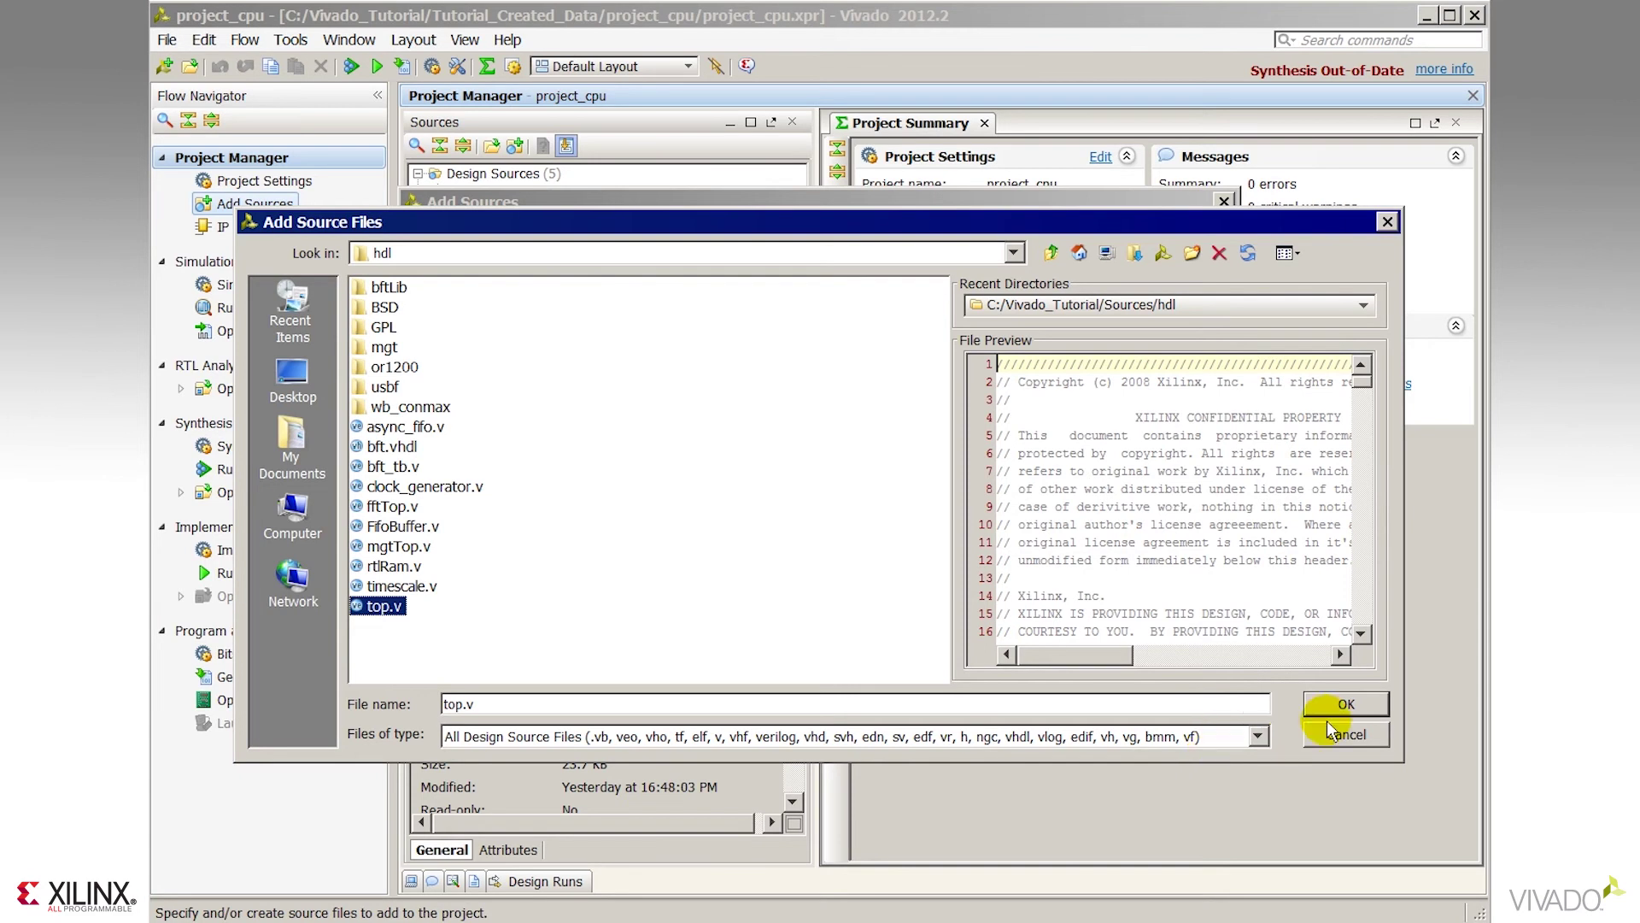
pyautogui.click(1347, 703)
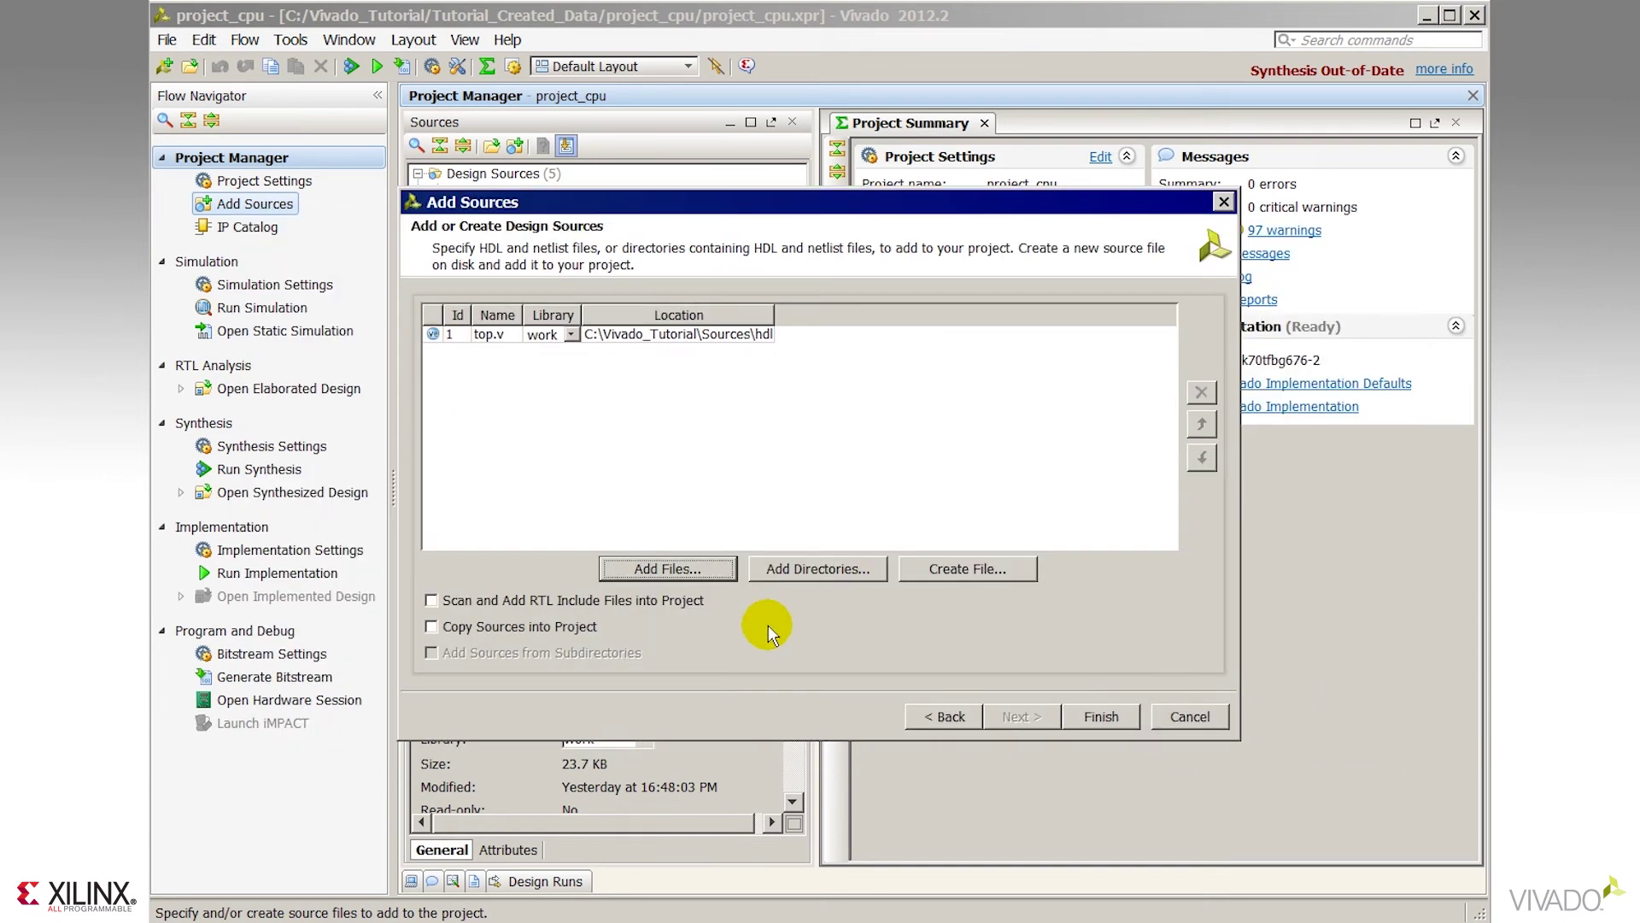
# Try the library, RTL include scan and copy-into-project options for top.v, and cancel adding it
pyautogui.click(571, 335)
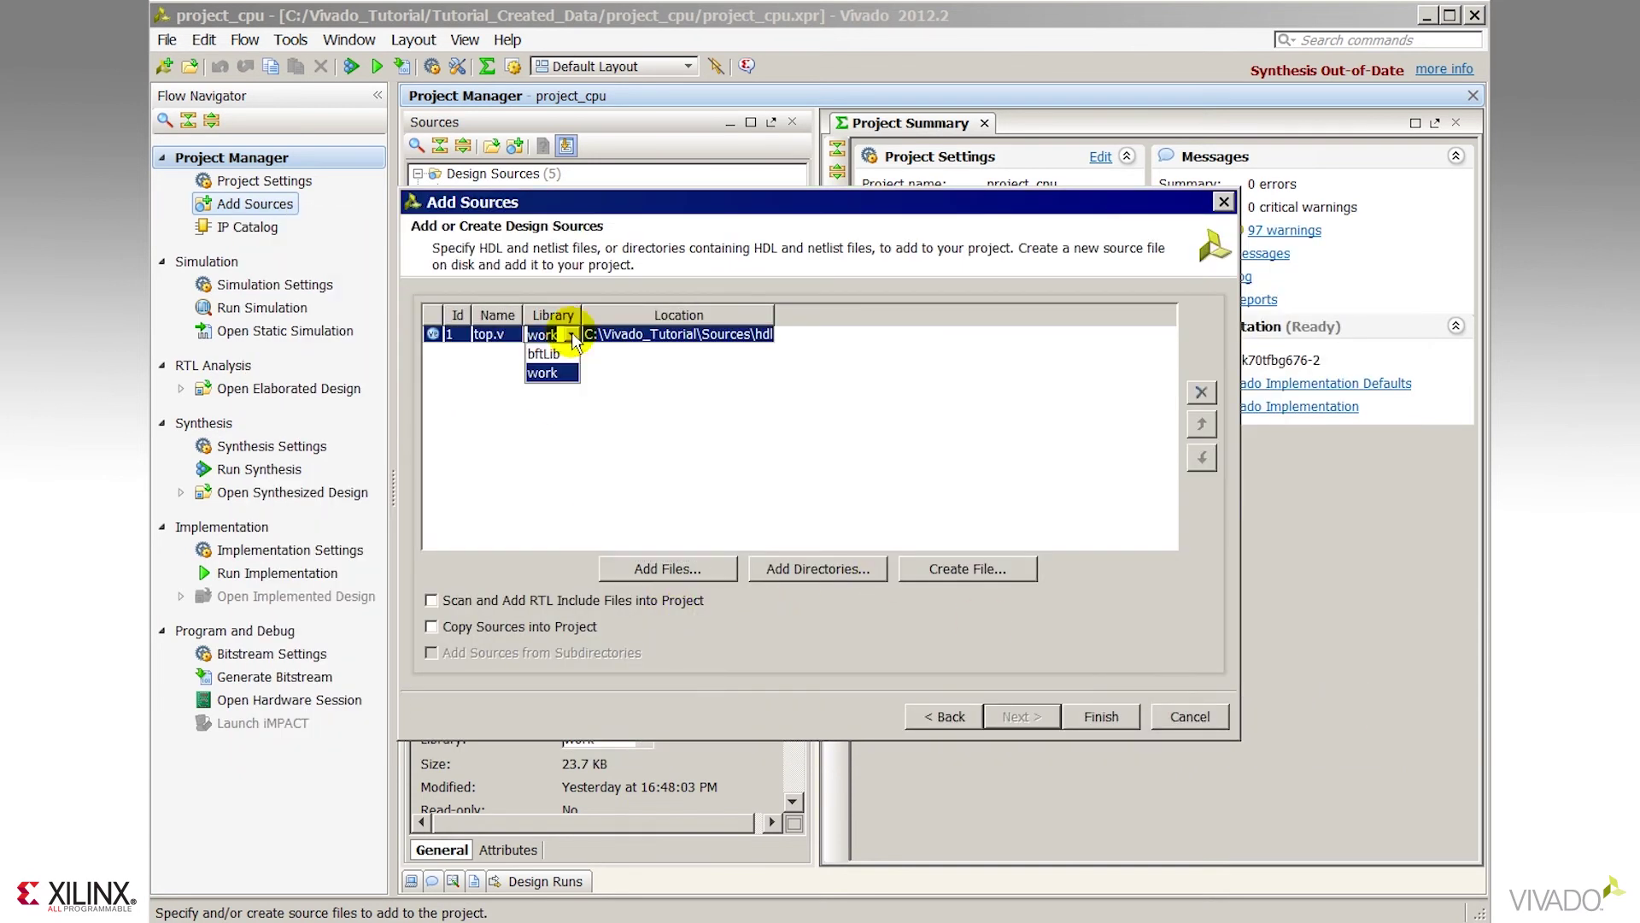
pyautogui.click(560, 372)
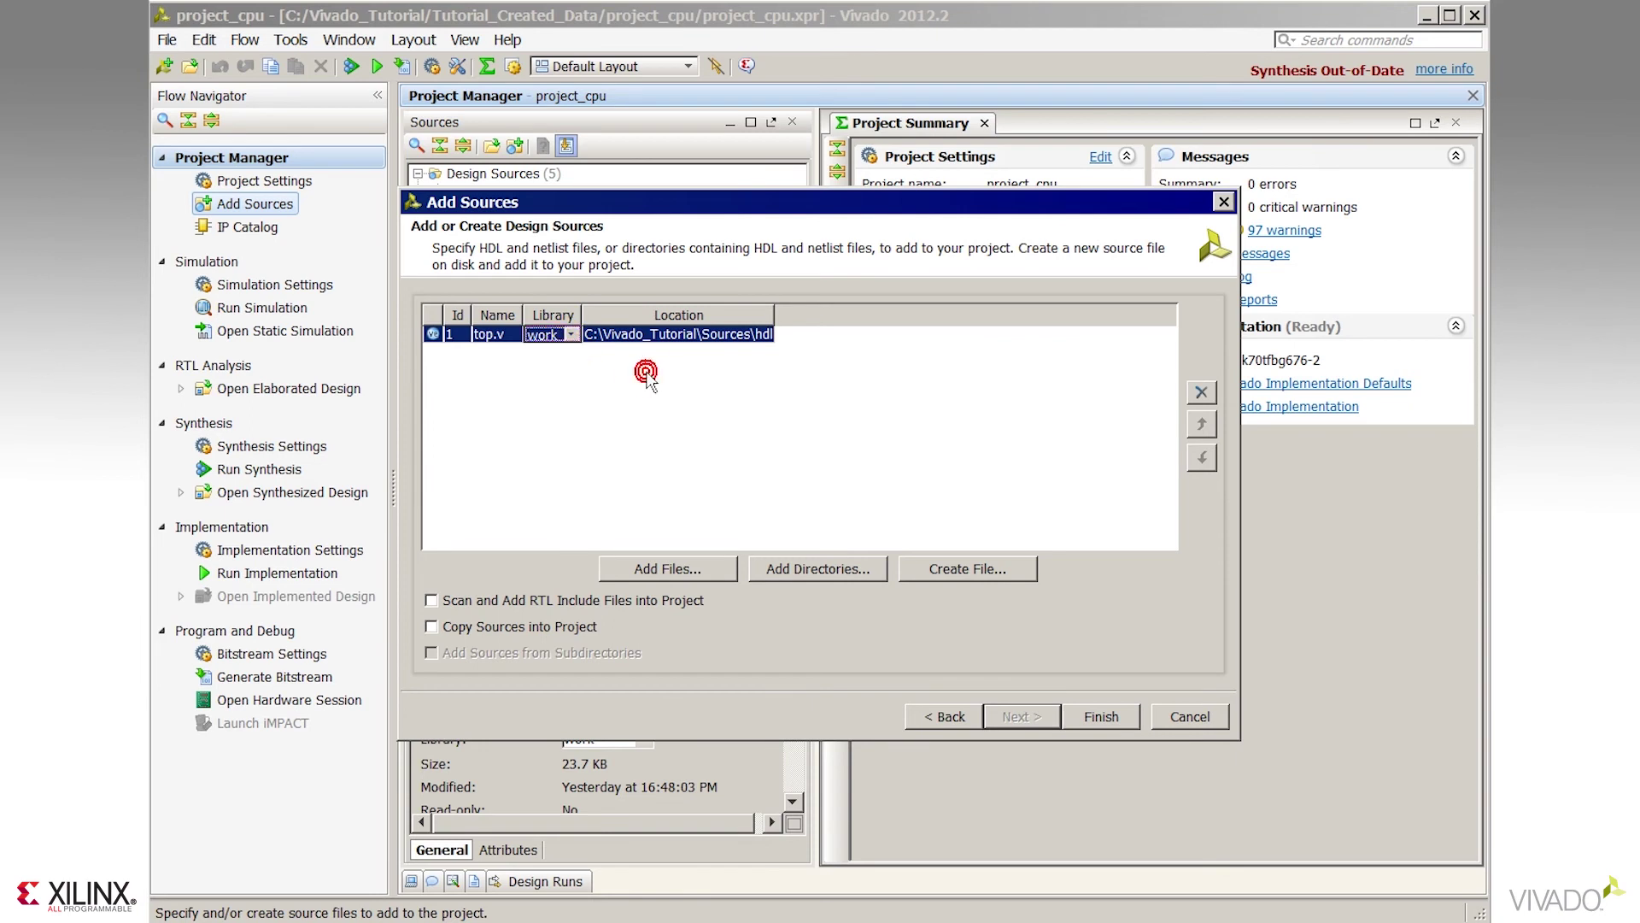
pyautogui.click(517, 630)
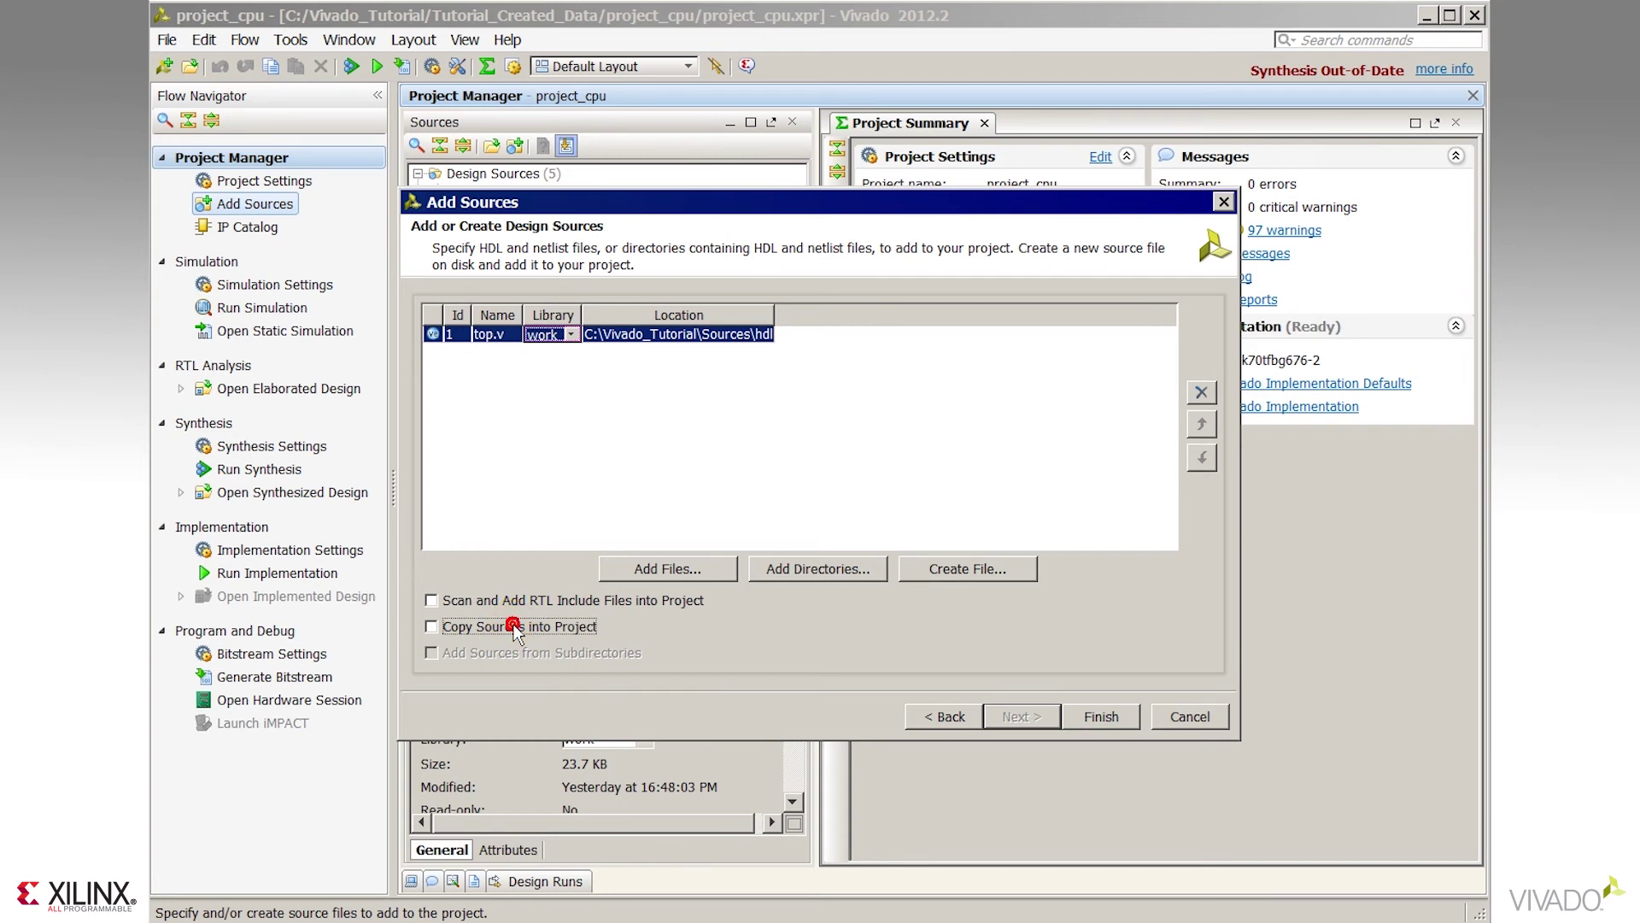
pyautogui.click(517, 633)
pyautogui.click(521, 608)
pyautogui.click(519, 608)
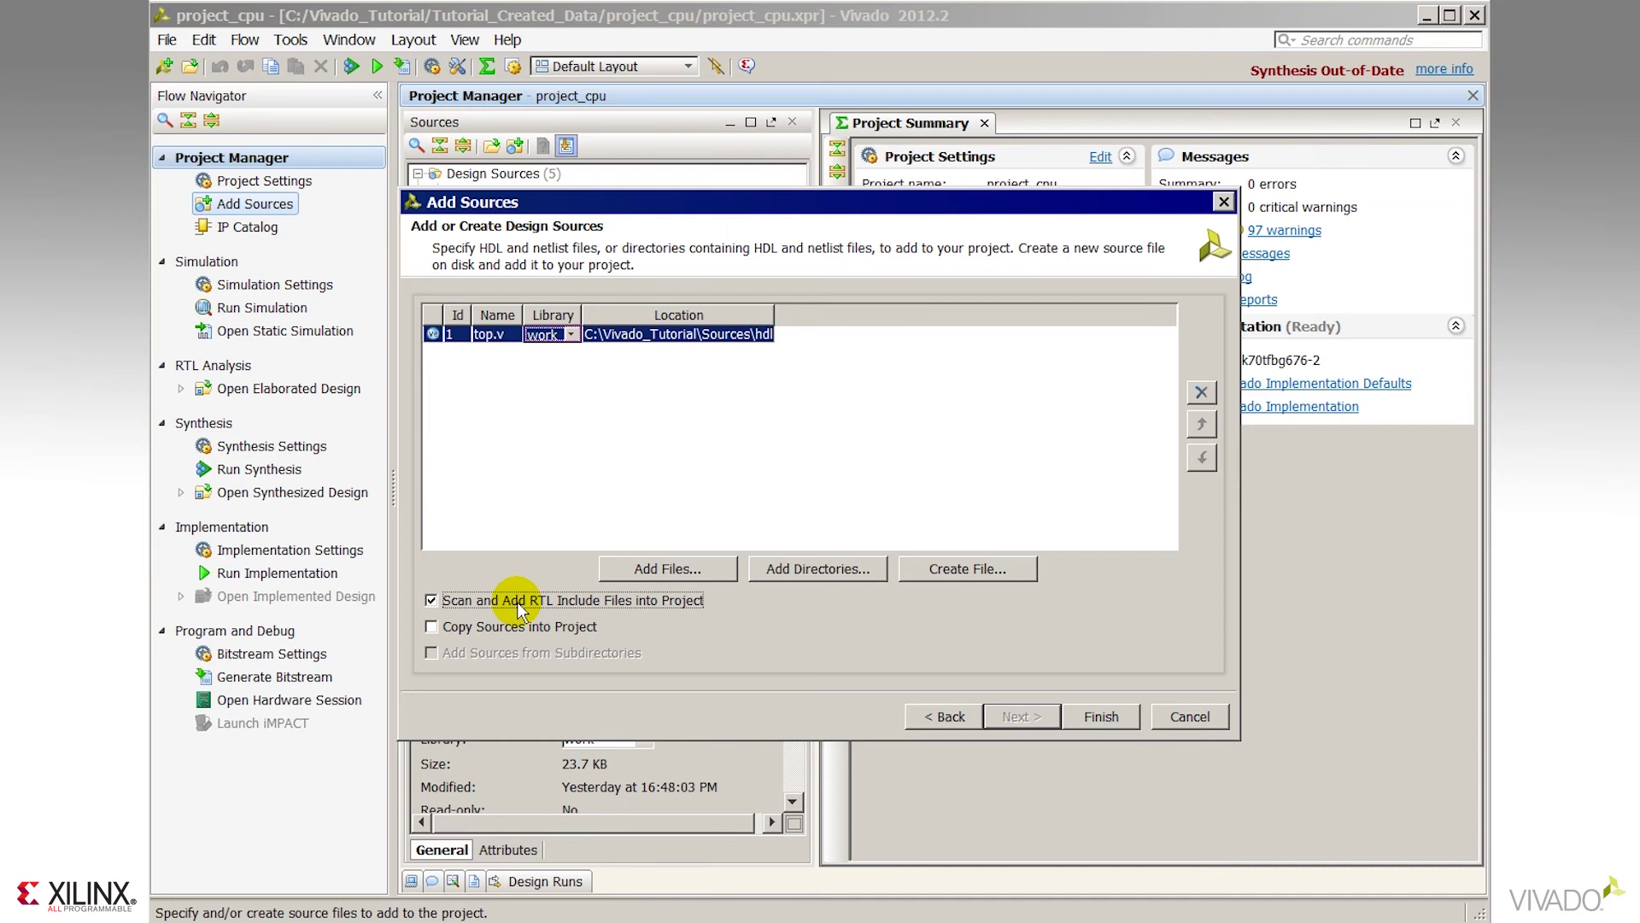
pyautogui.click(520, 608)
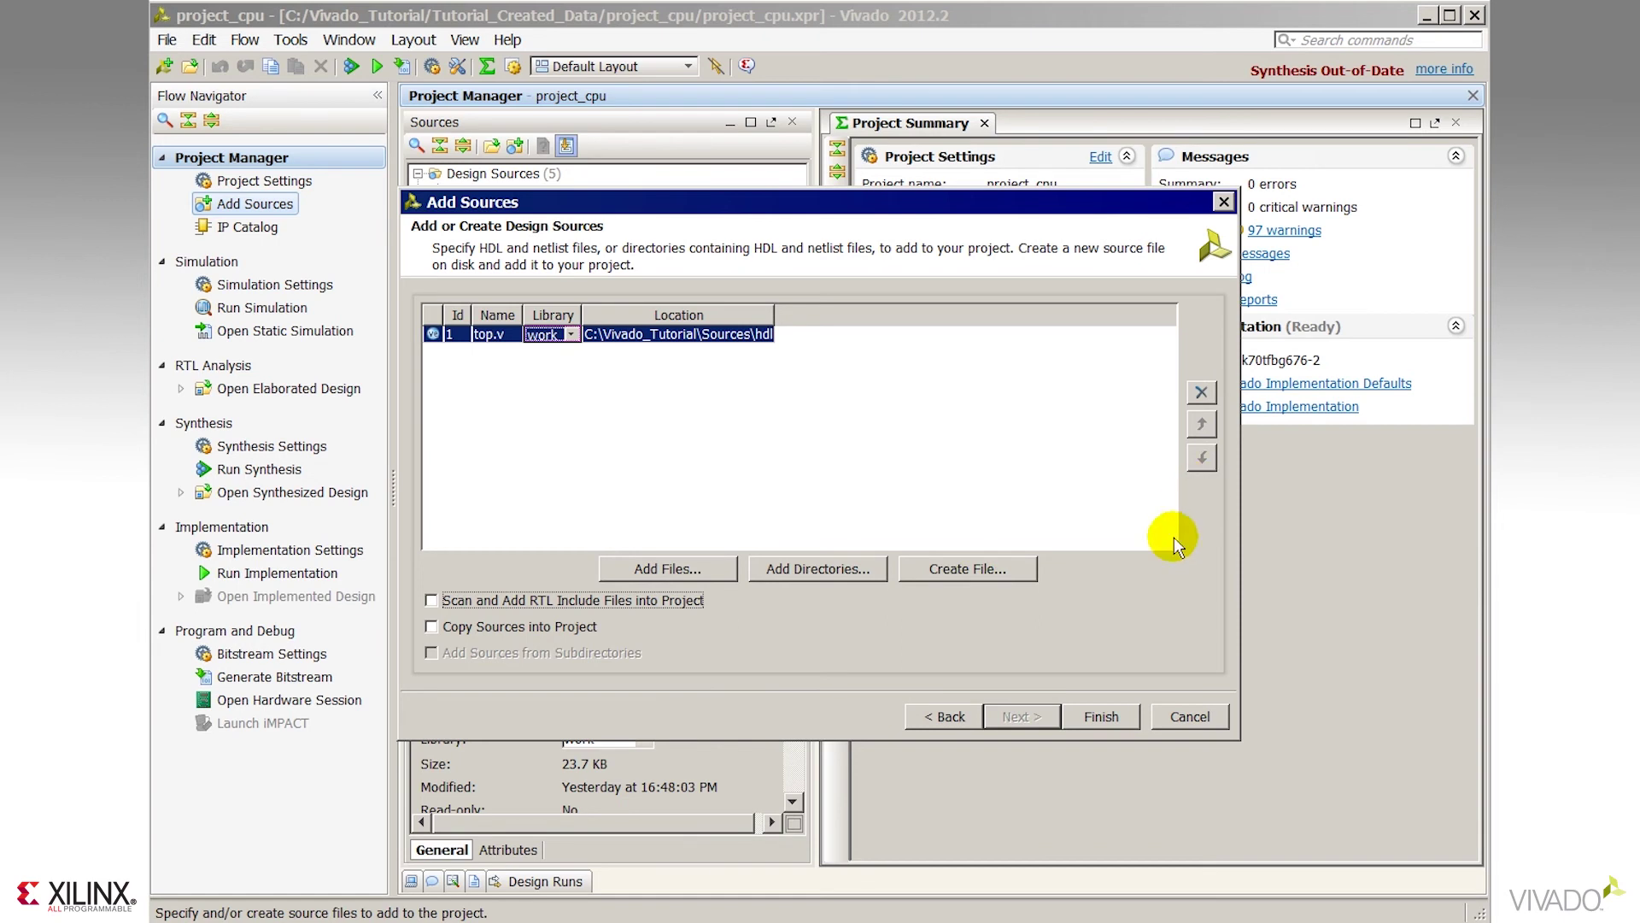
pyautogui.click(1187, 717)
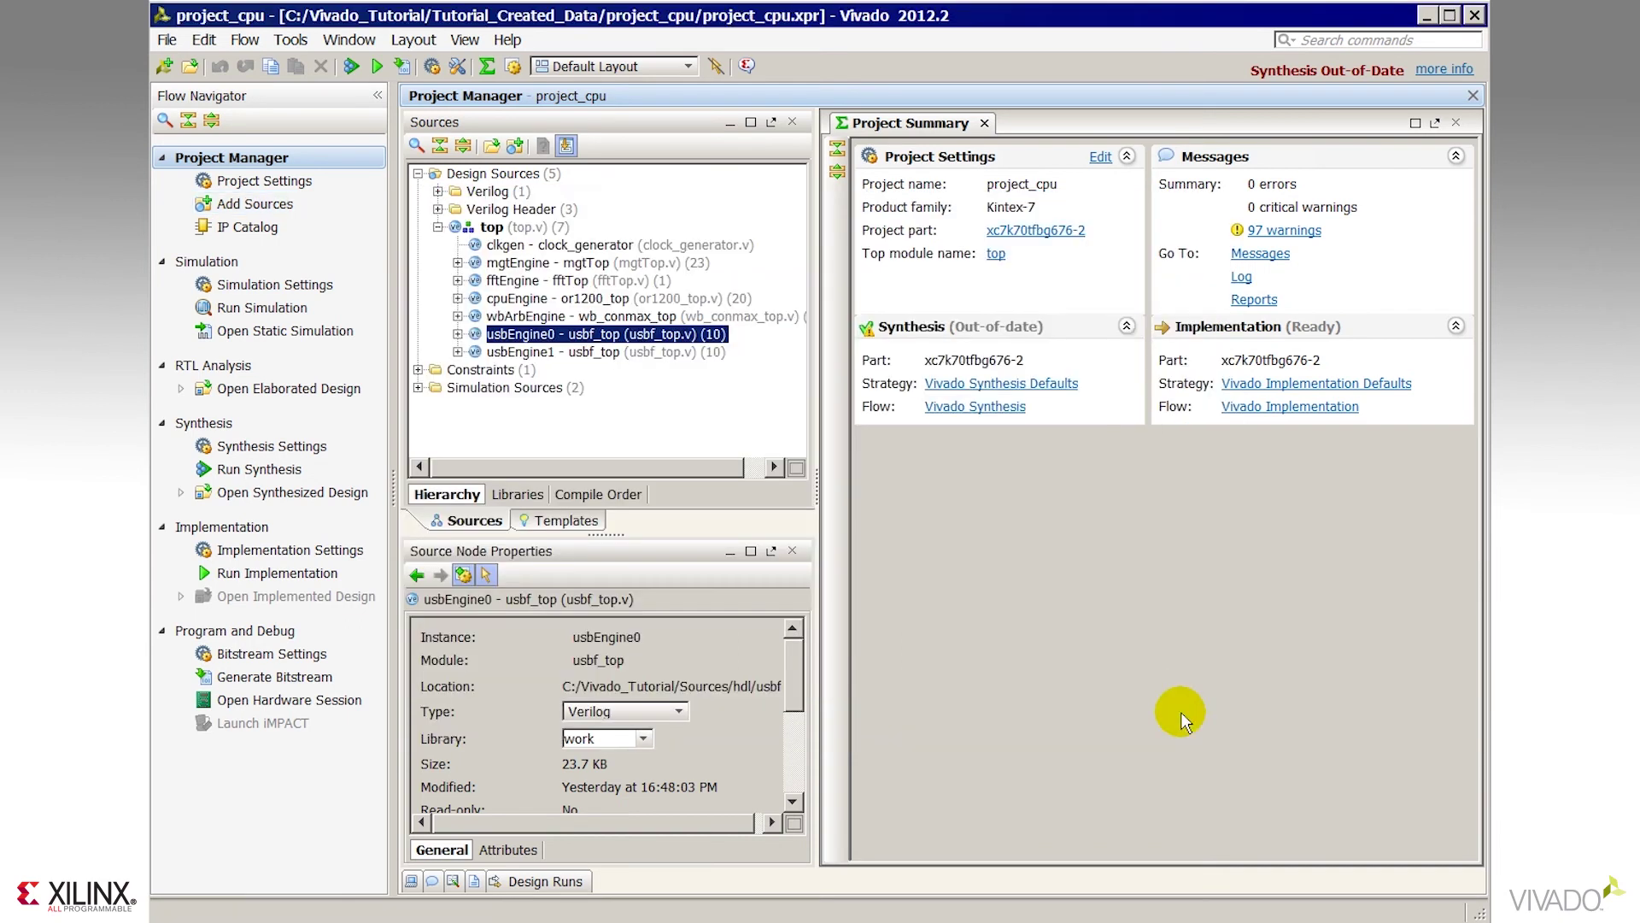
# Add sysgenDDC_v63_filter.mdl from C:/Vivado_demo as a DSP source and show its source node properties
pyautogui.click(304, 205)
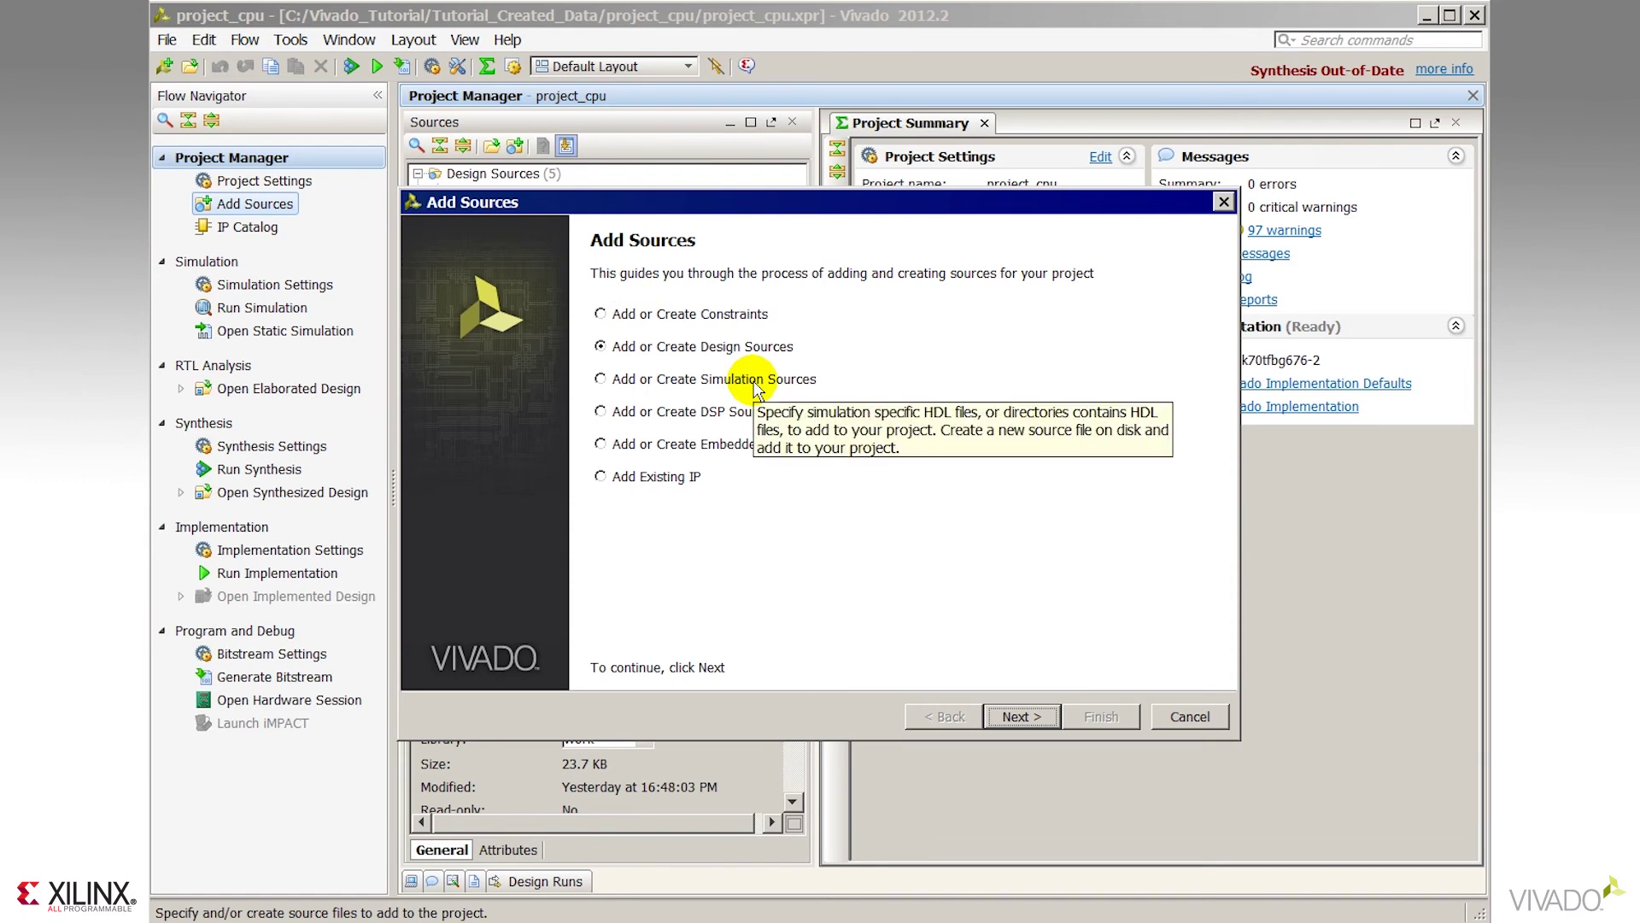
pyautogui.click(720, 416)
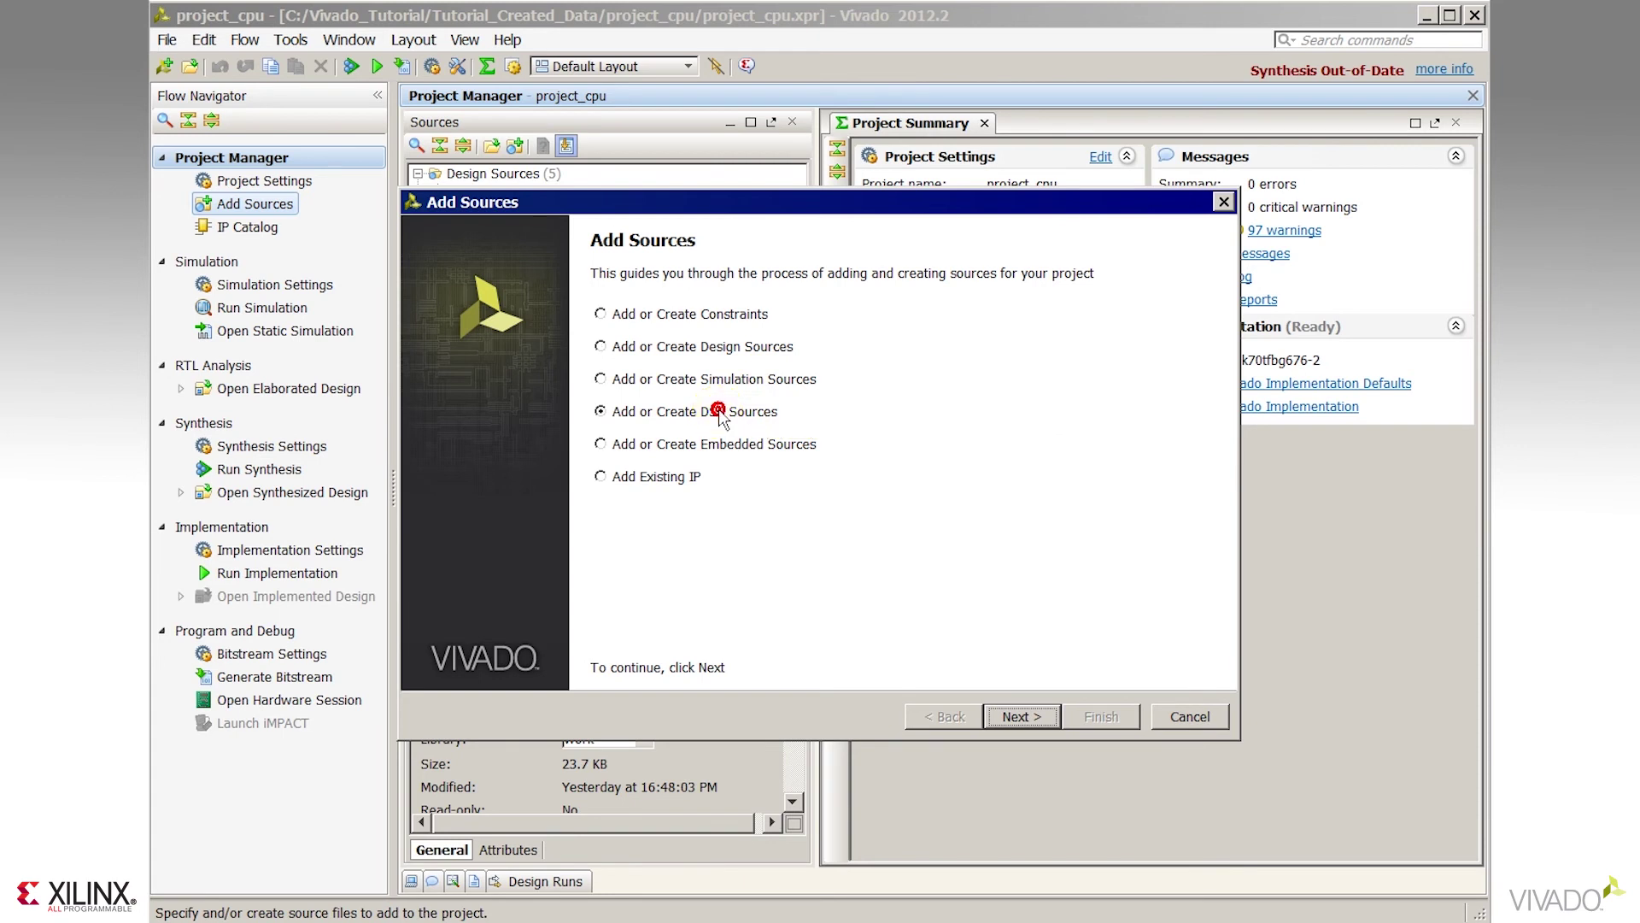
pyautogui.click(1018, 717)
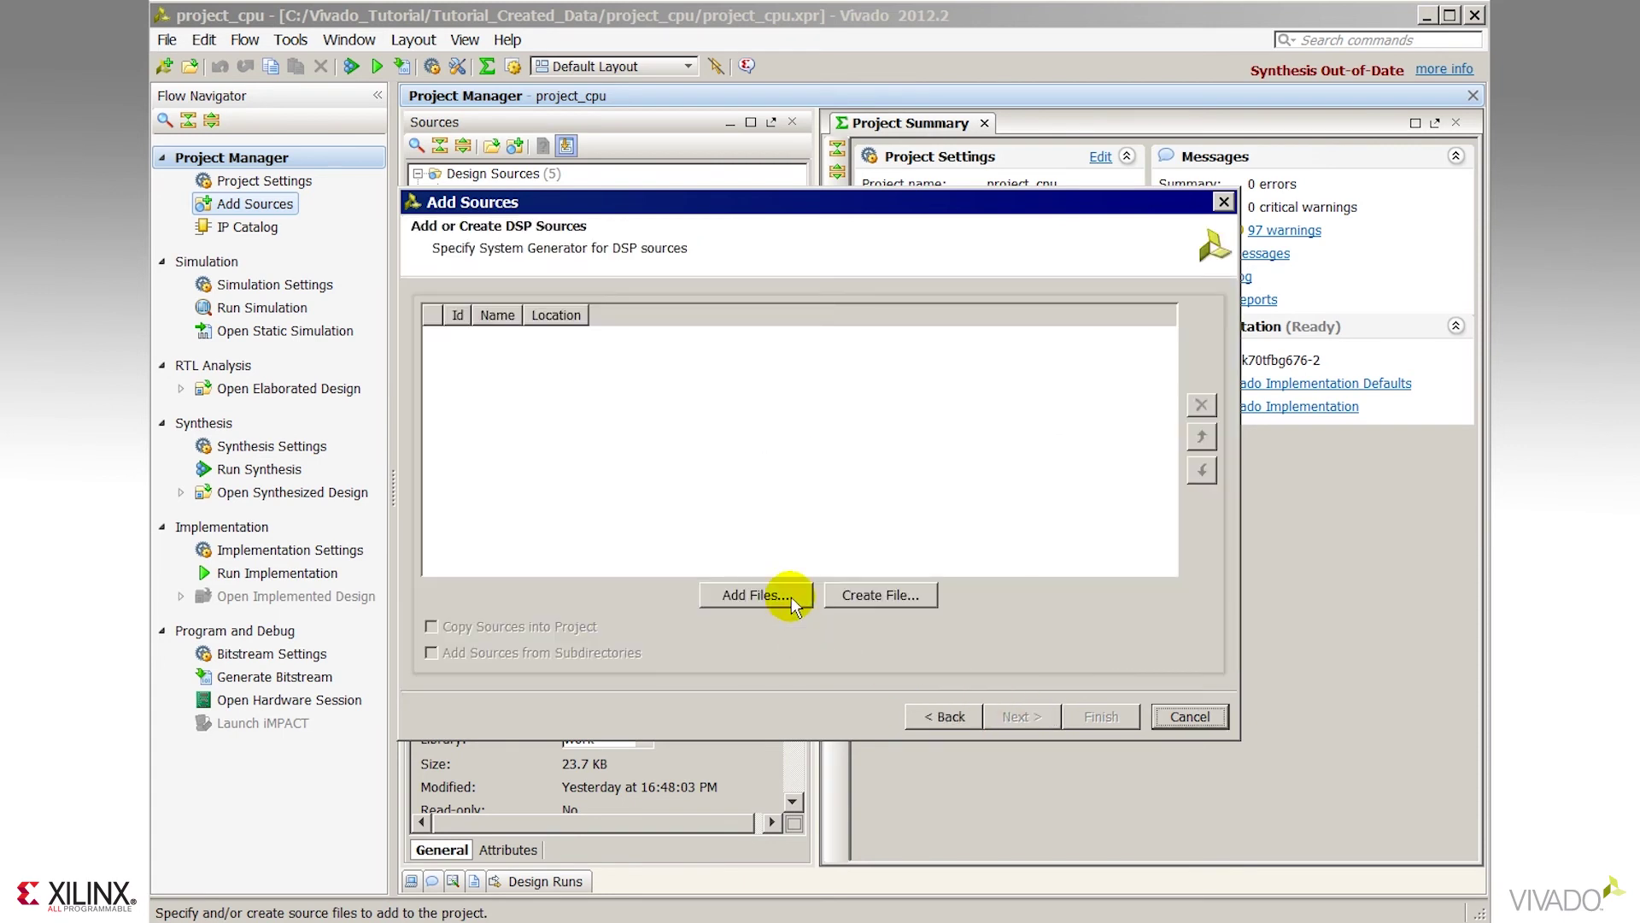
pyautogui.click(755, 595)
pyautogui.click(1050, 253)
pyautogui.click(482, 346)
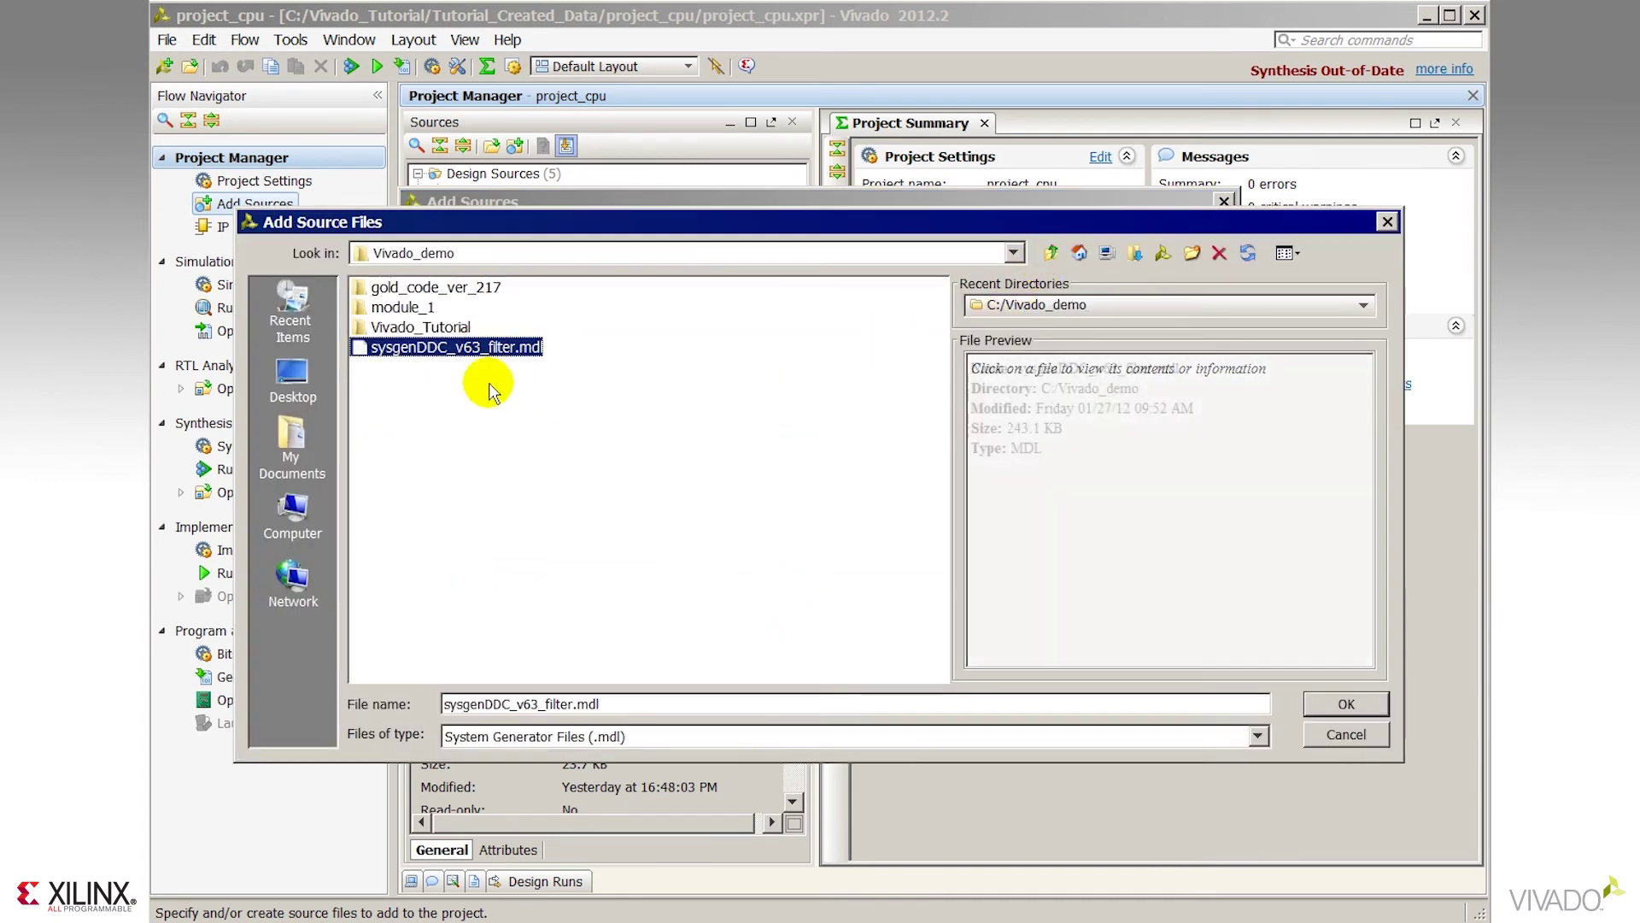
pyautogui.click(1344, 703)
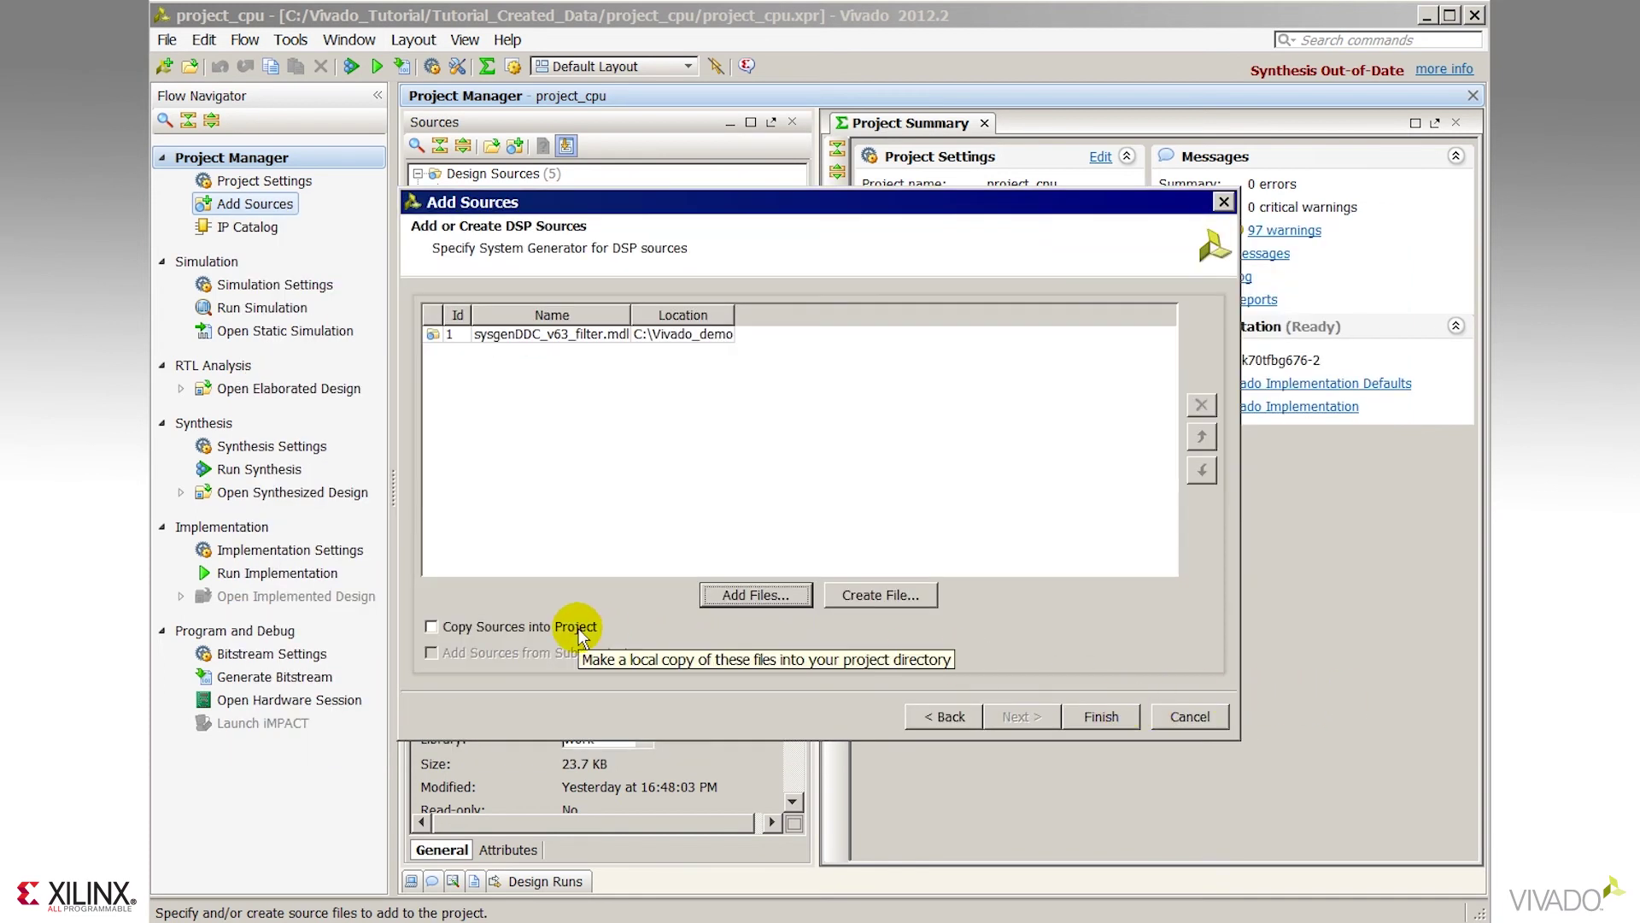
pyautogui.click(1104, 717)
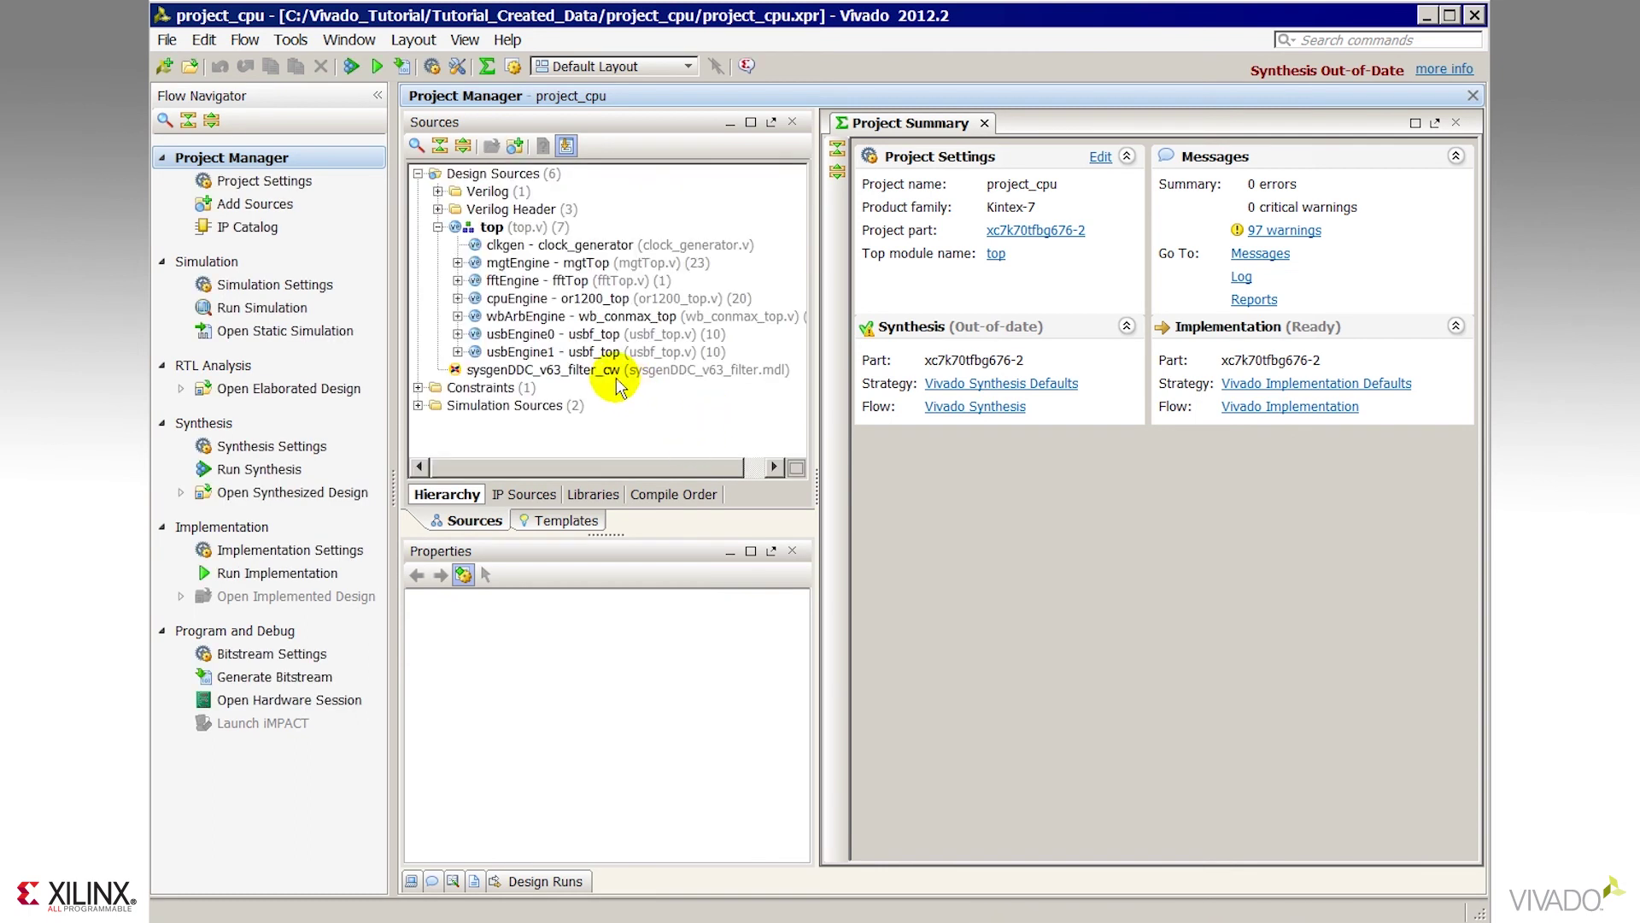
pyautogui.click(603, 371)
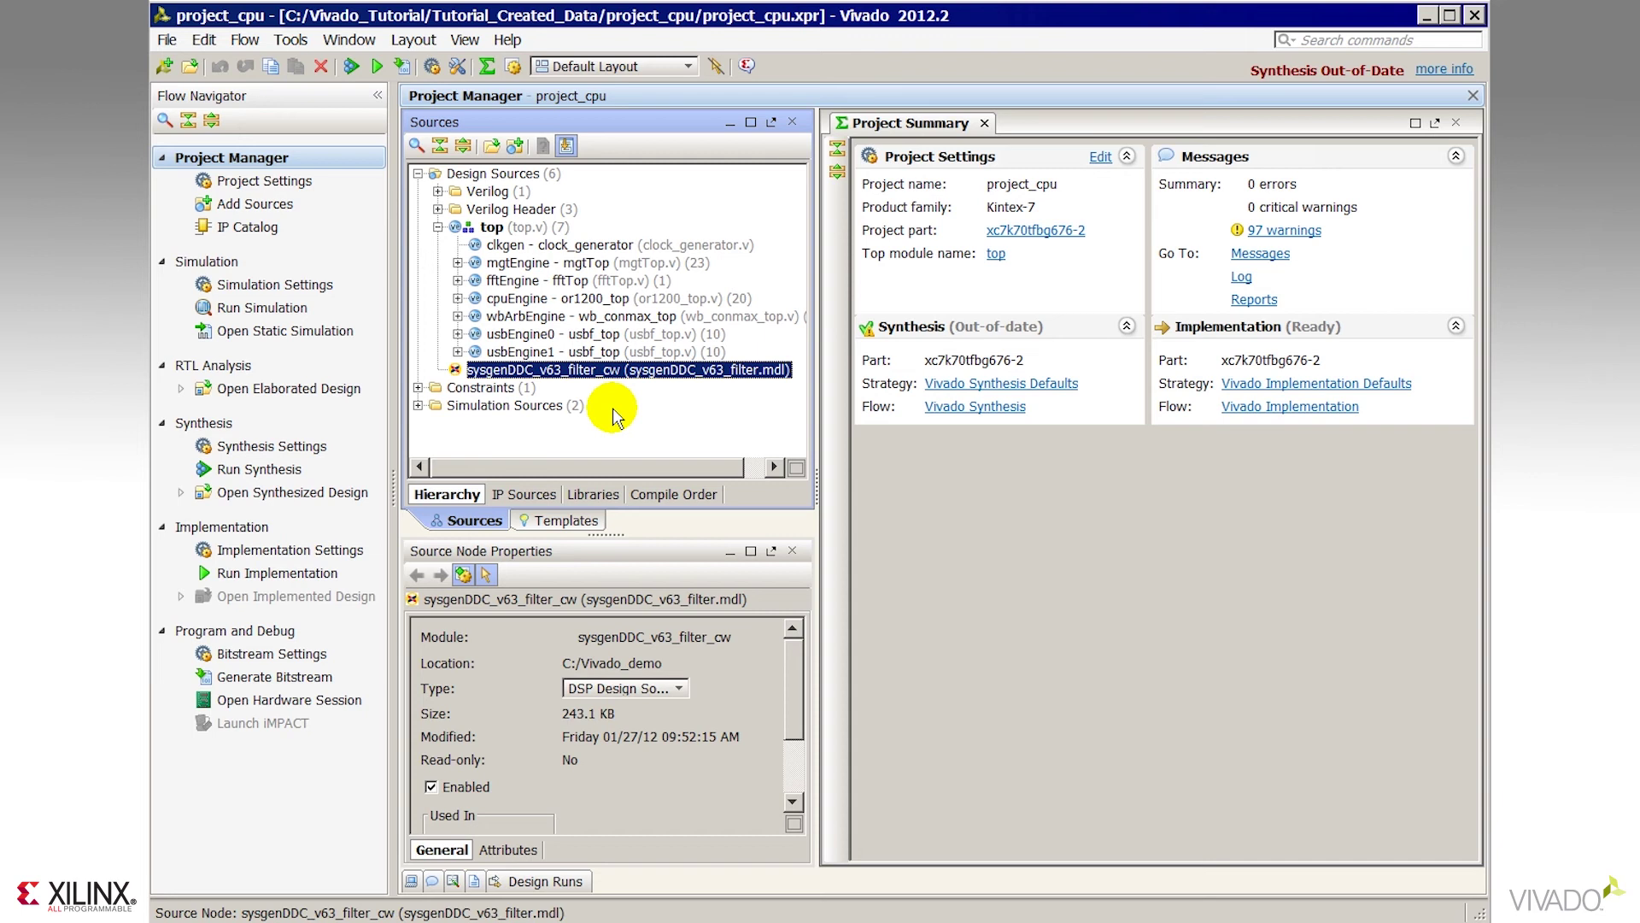
# Add module_1.xmp from C:/Vivado_demo/module_1 to the project as an embedded sub-design
pyautogui.click(263, 203)
pyautogui.click(725, 443)
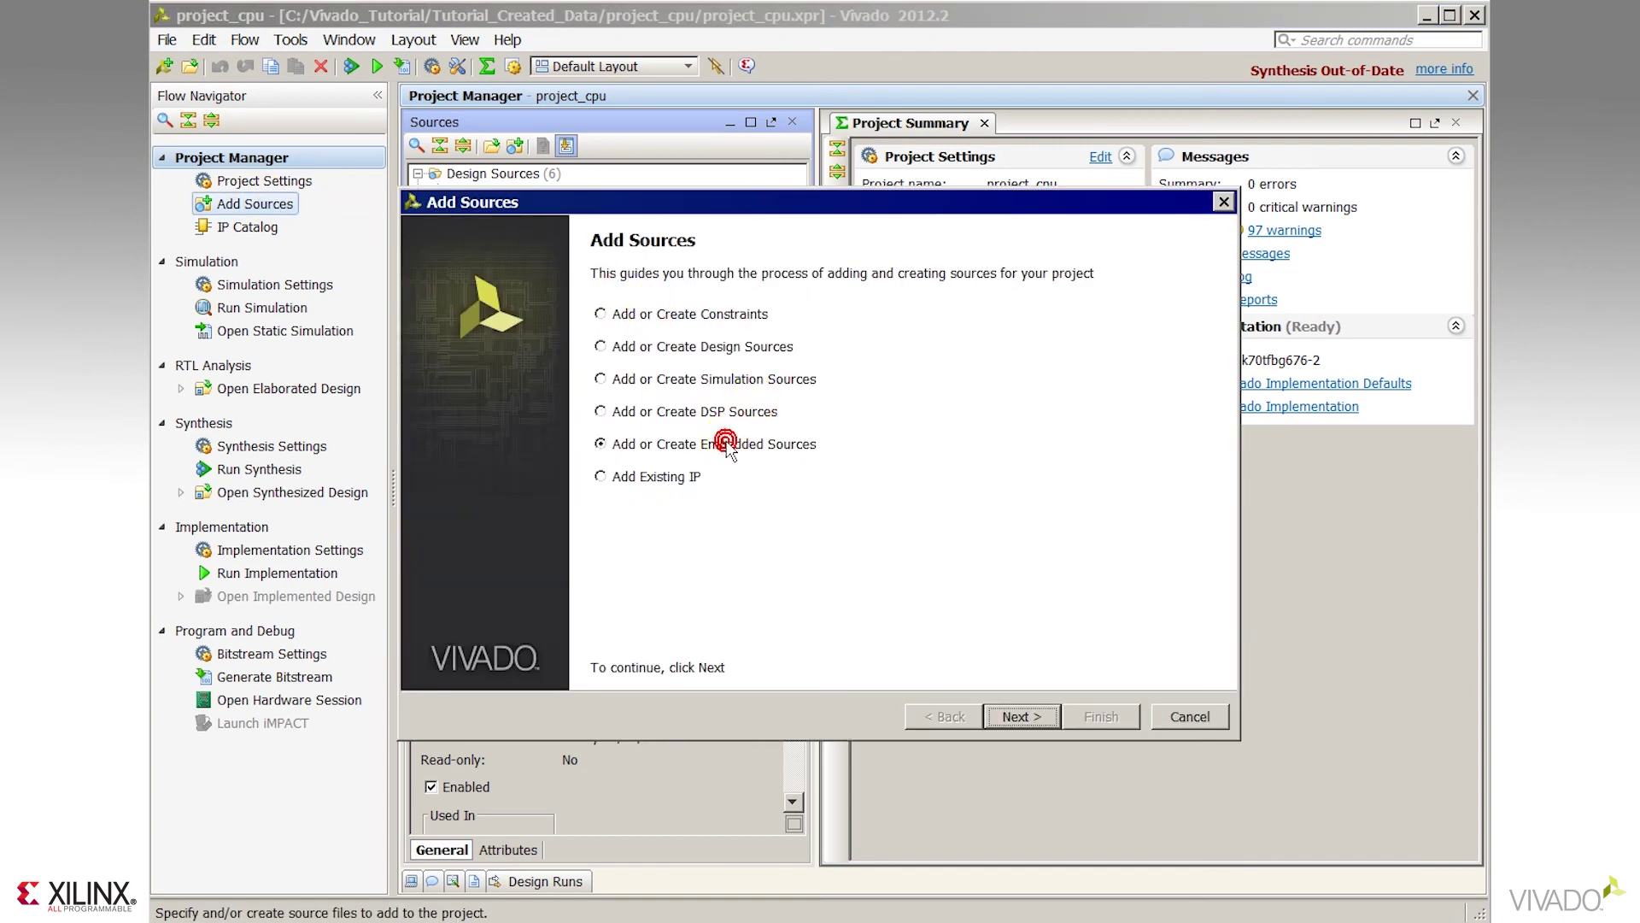
pyautogui.click(1016, 715)
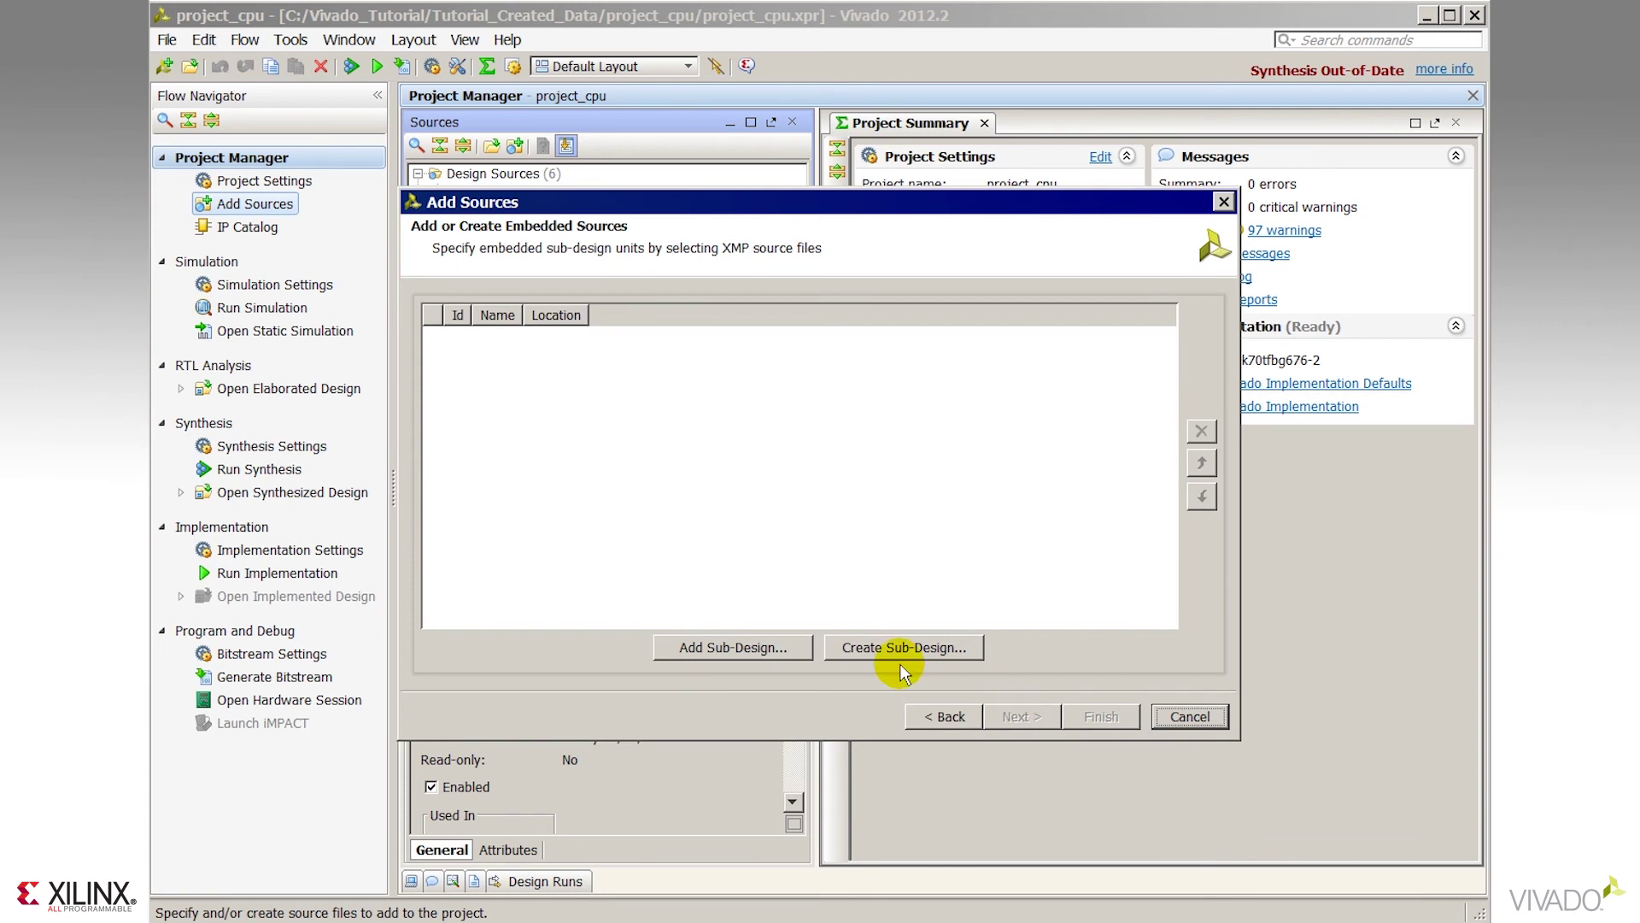
pyautogui.click(774, 648)
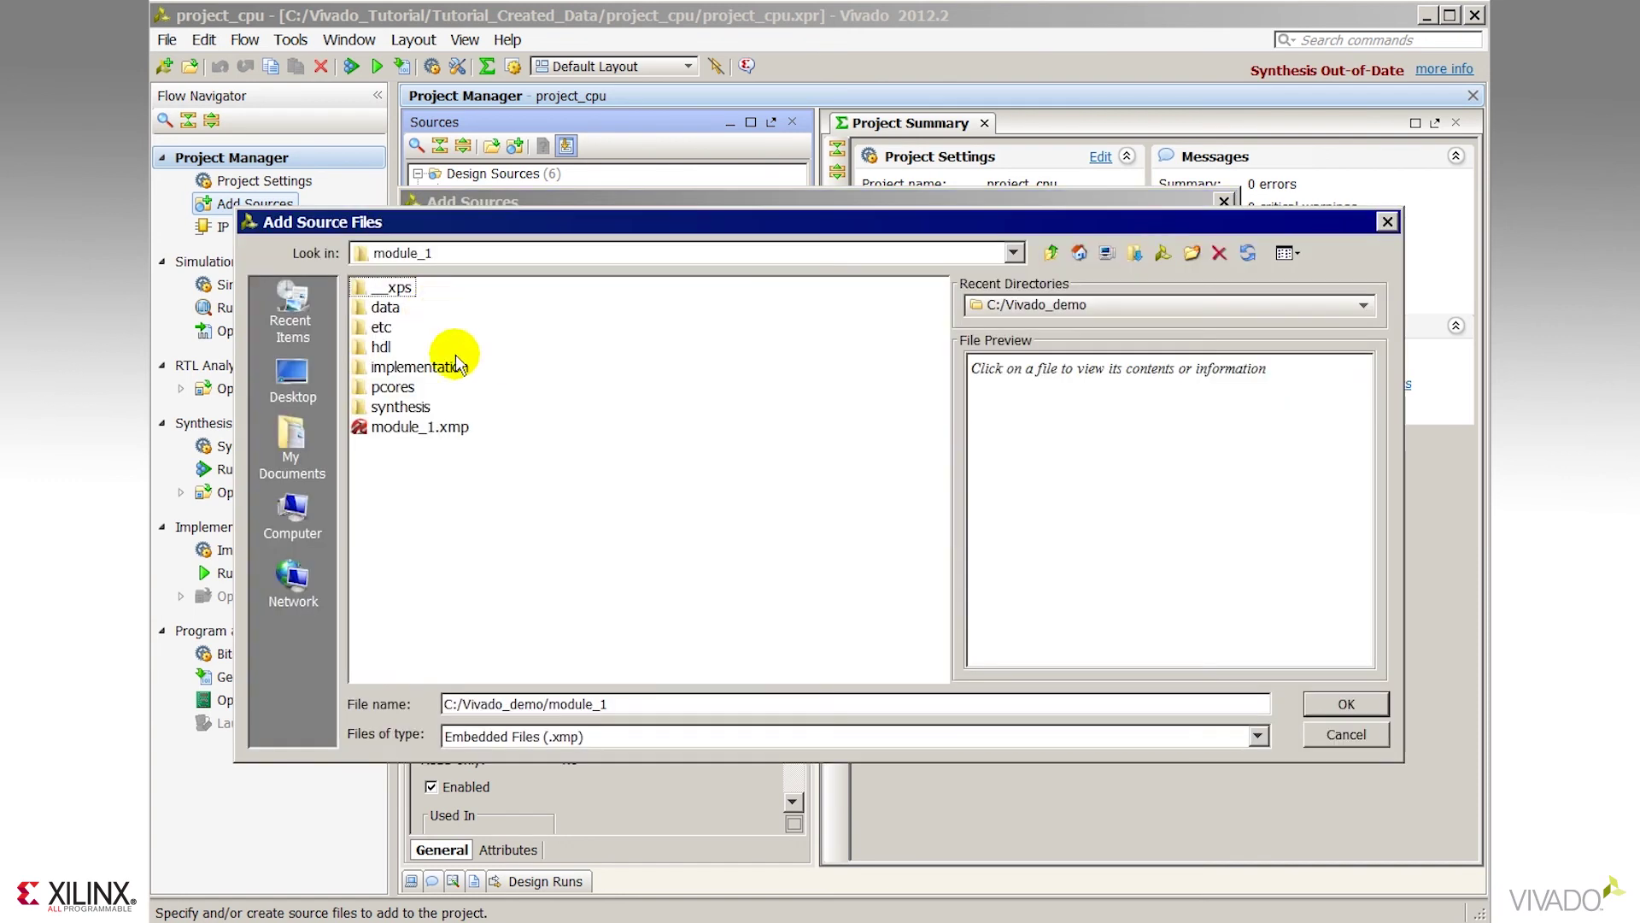
pyautogui.click(443, 428)
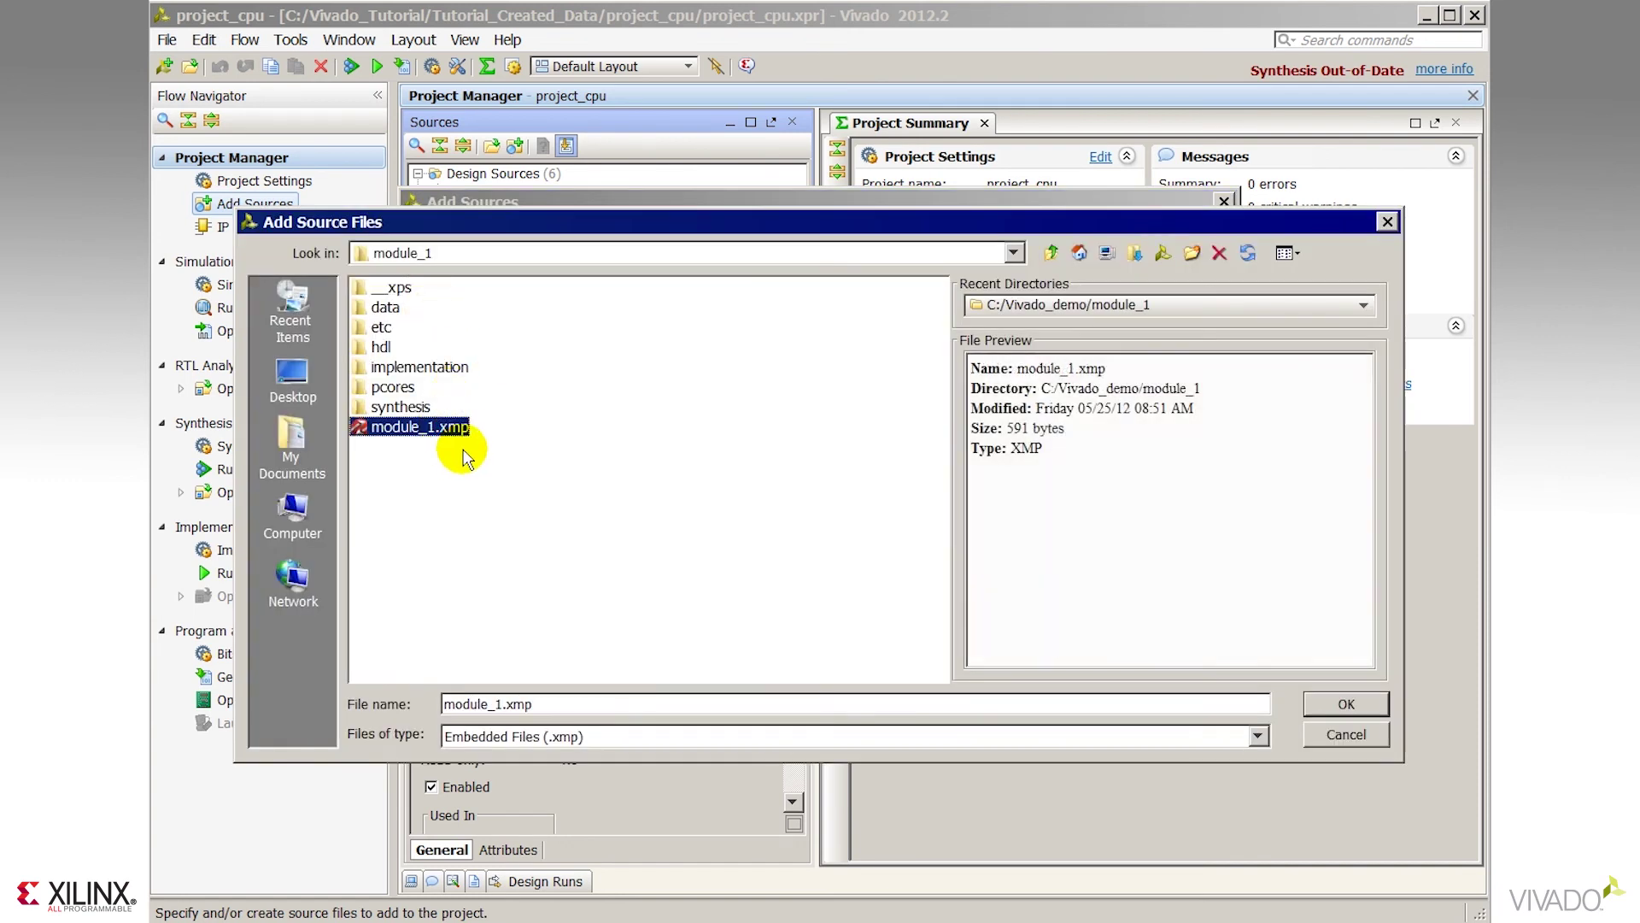
pyautogui.click(1340, 706)
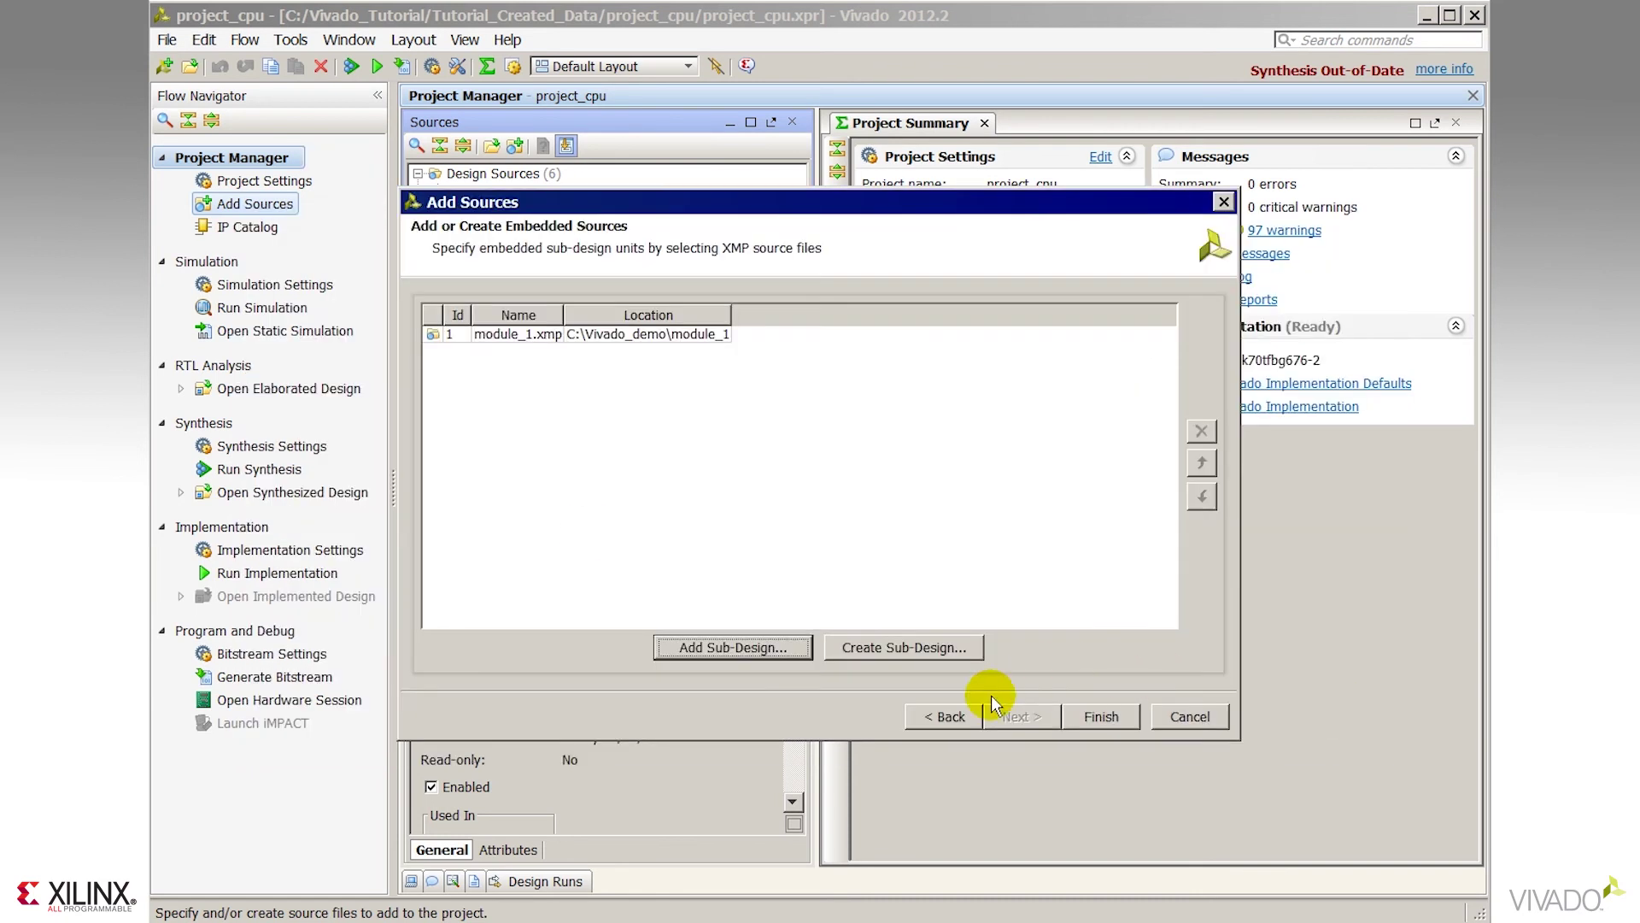
pyautogui.click(1102, 716)
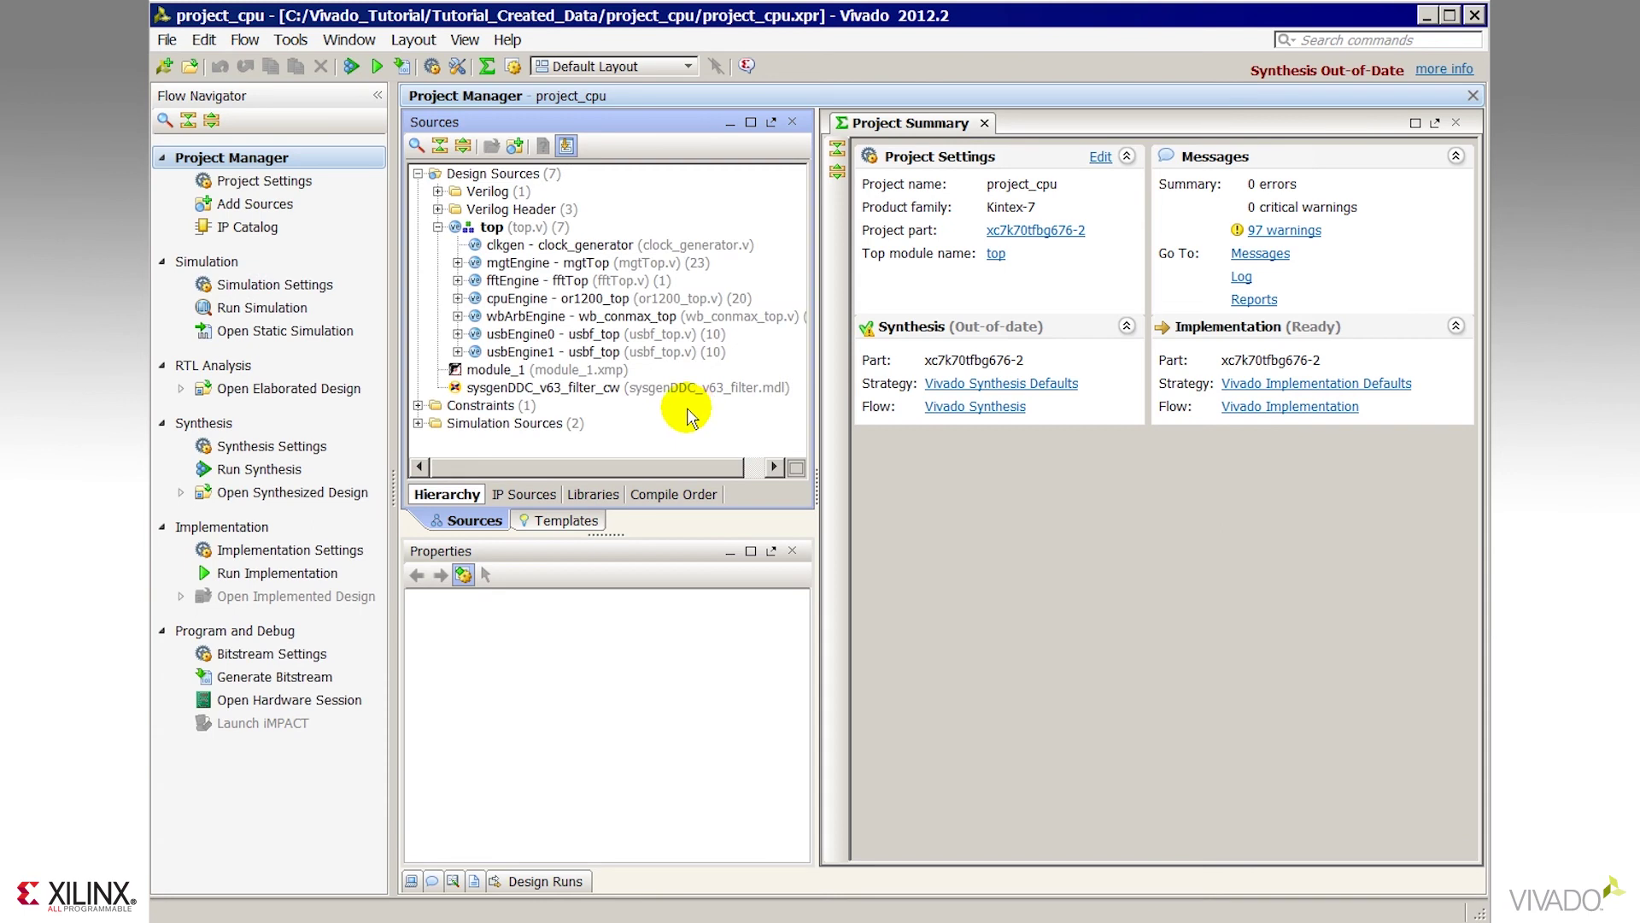
# Open module_1 in Xilinx Platform Studio, look through its project options and IP catalog, and exit Platform Studio
pyautogui.click(537, 387)
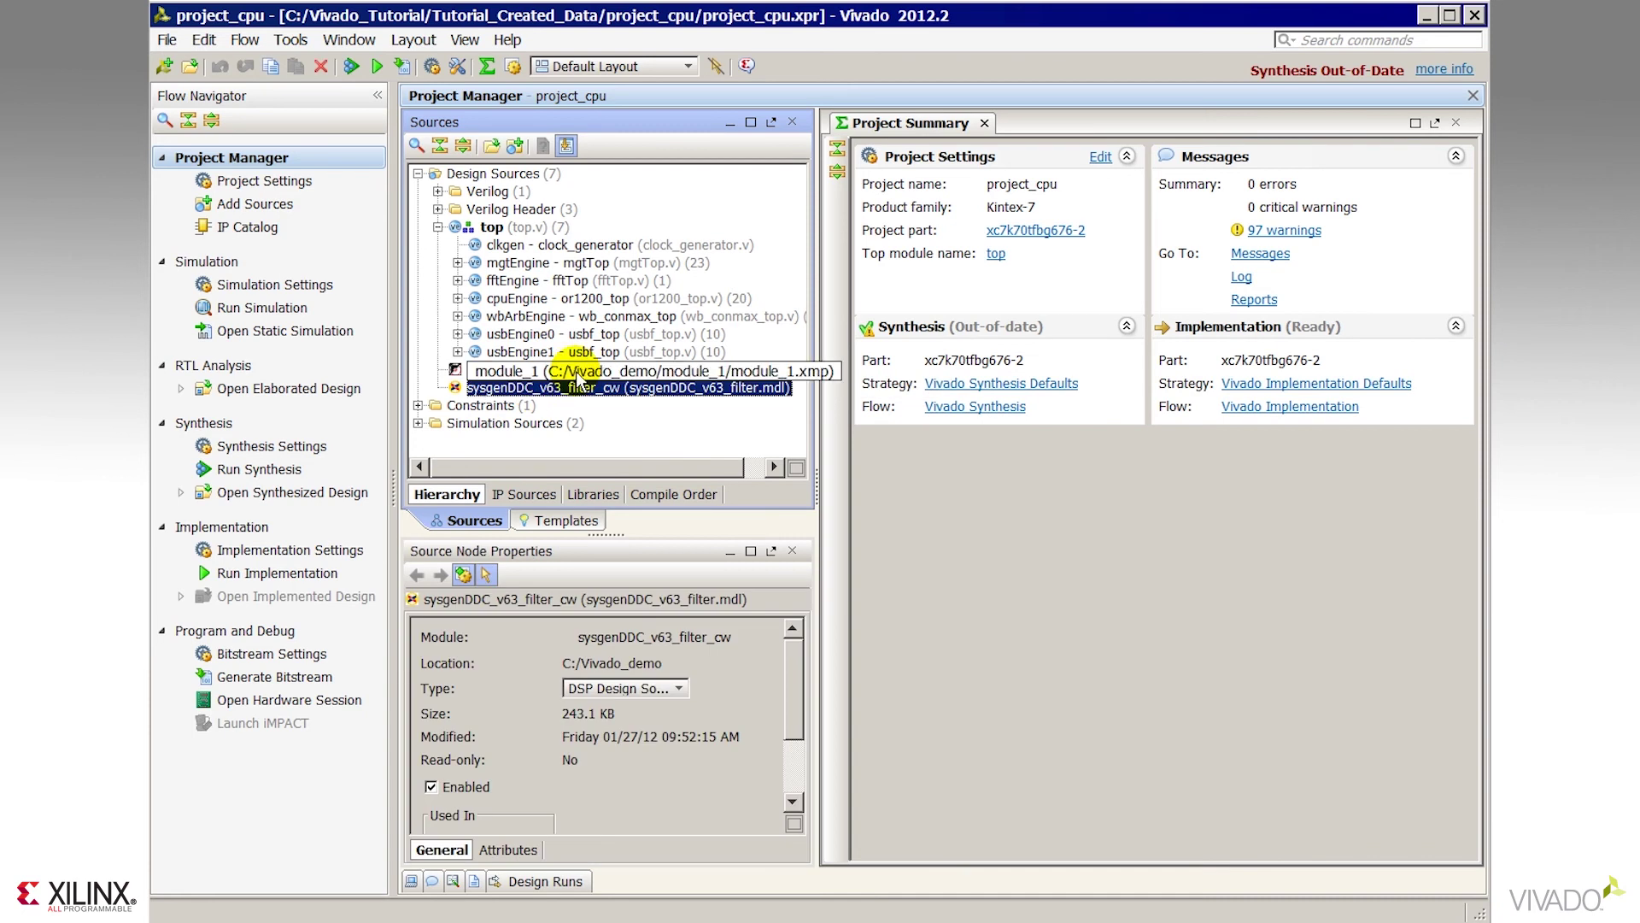
pyautogui.doubleClick(578, 373)
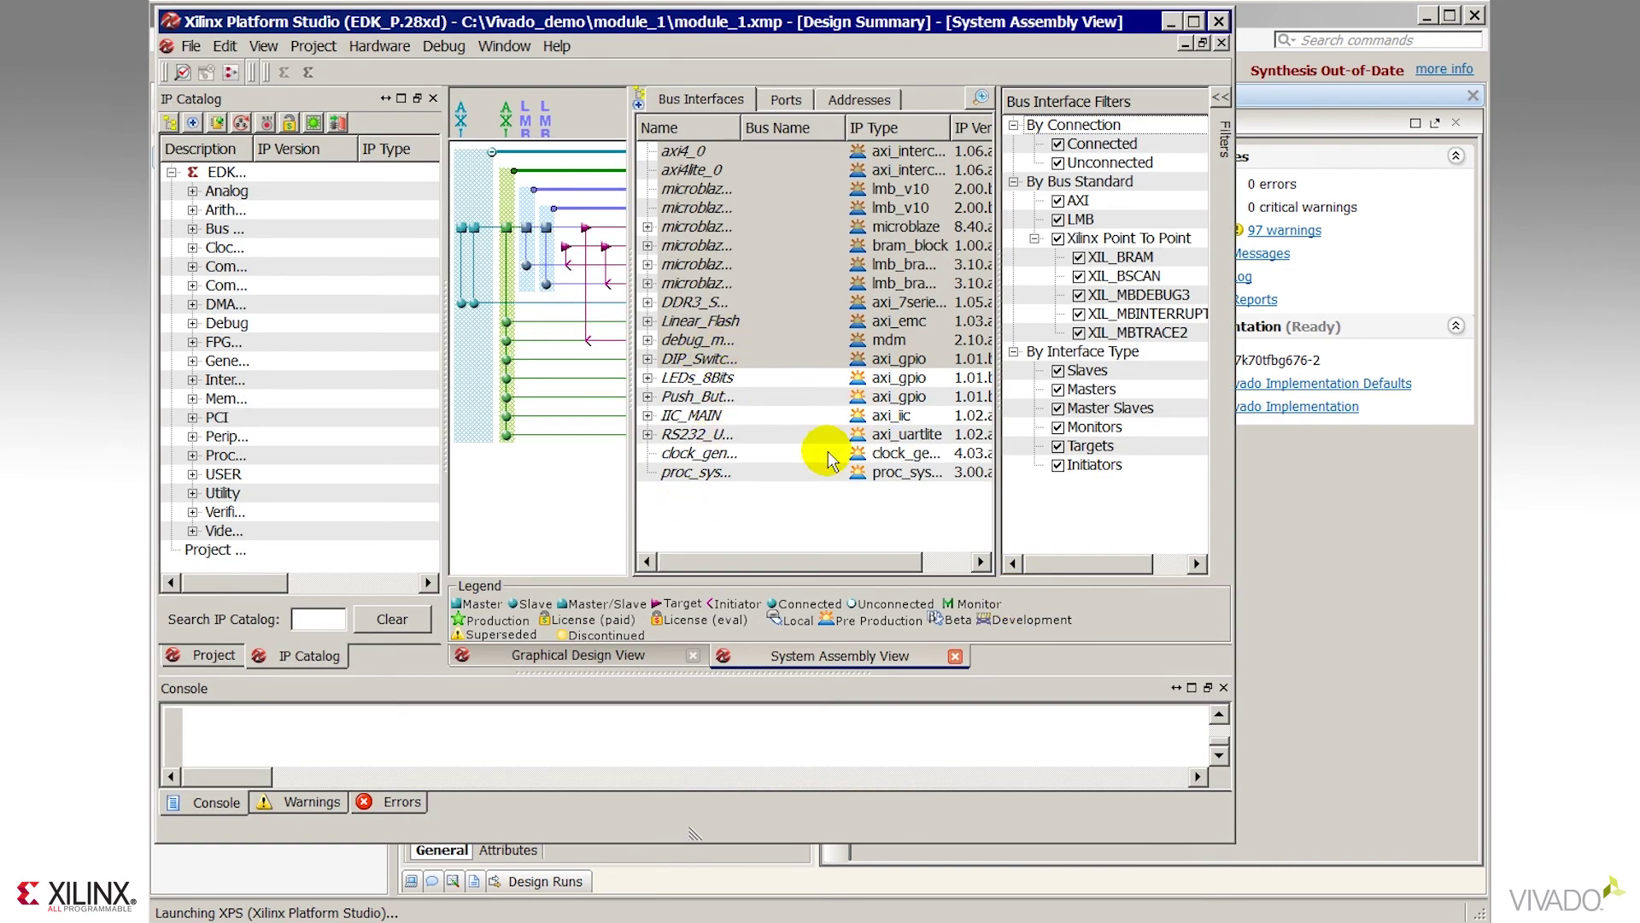
pyautogui.click(220, 655)
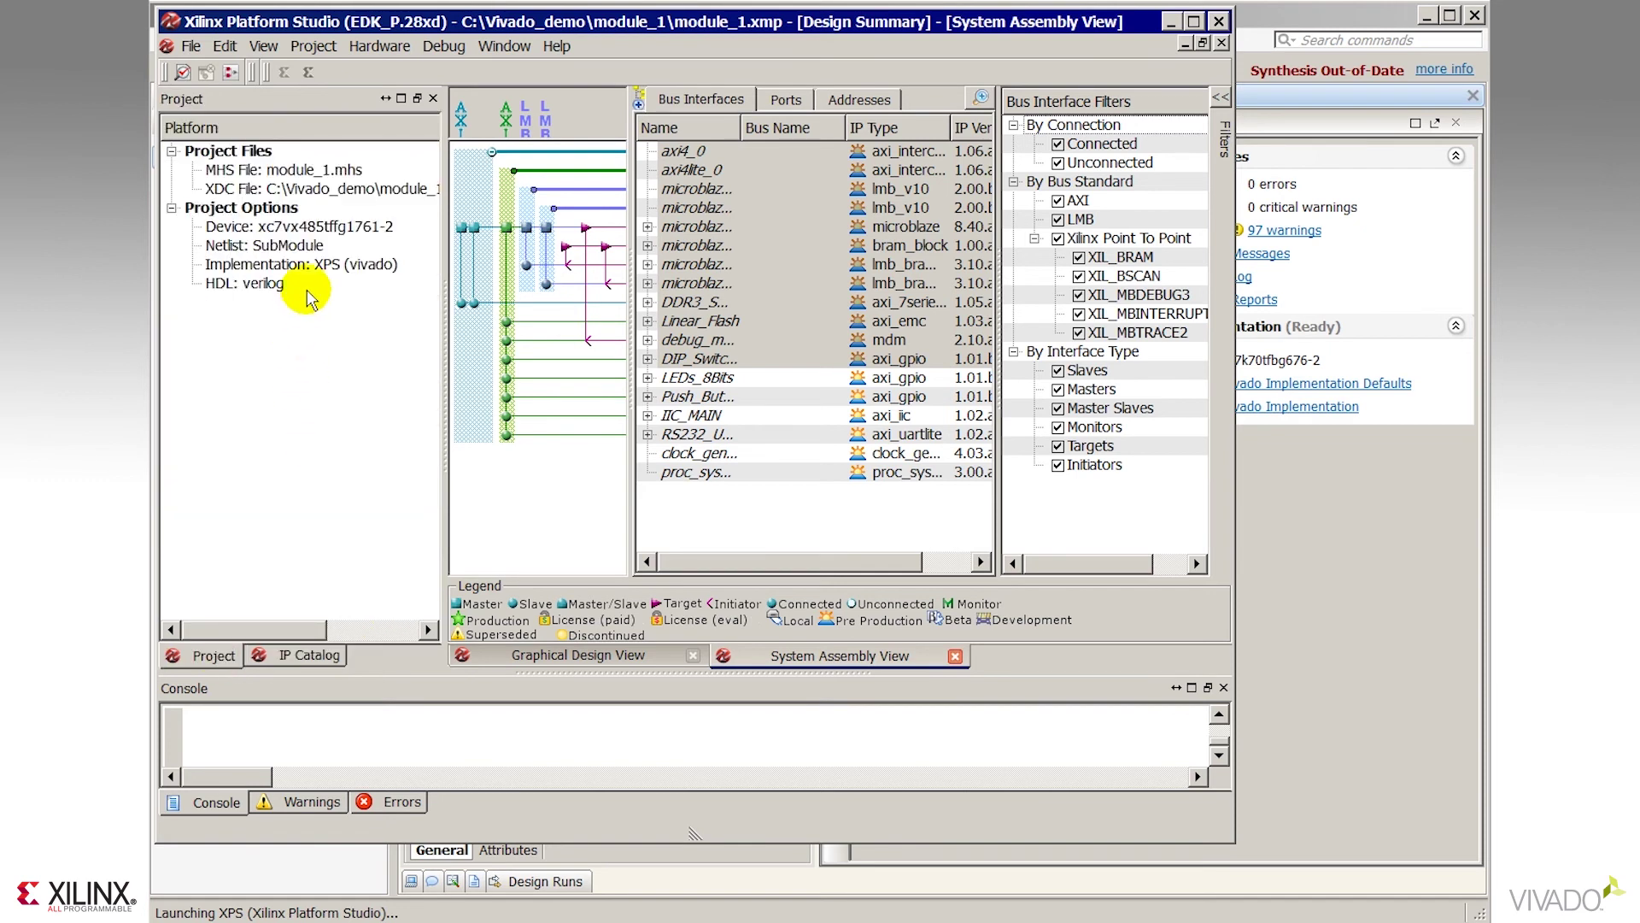
pyautogui.click(308, 654)
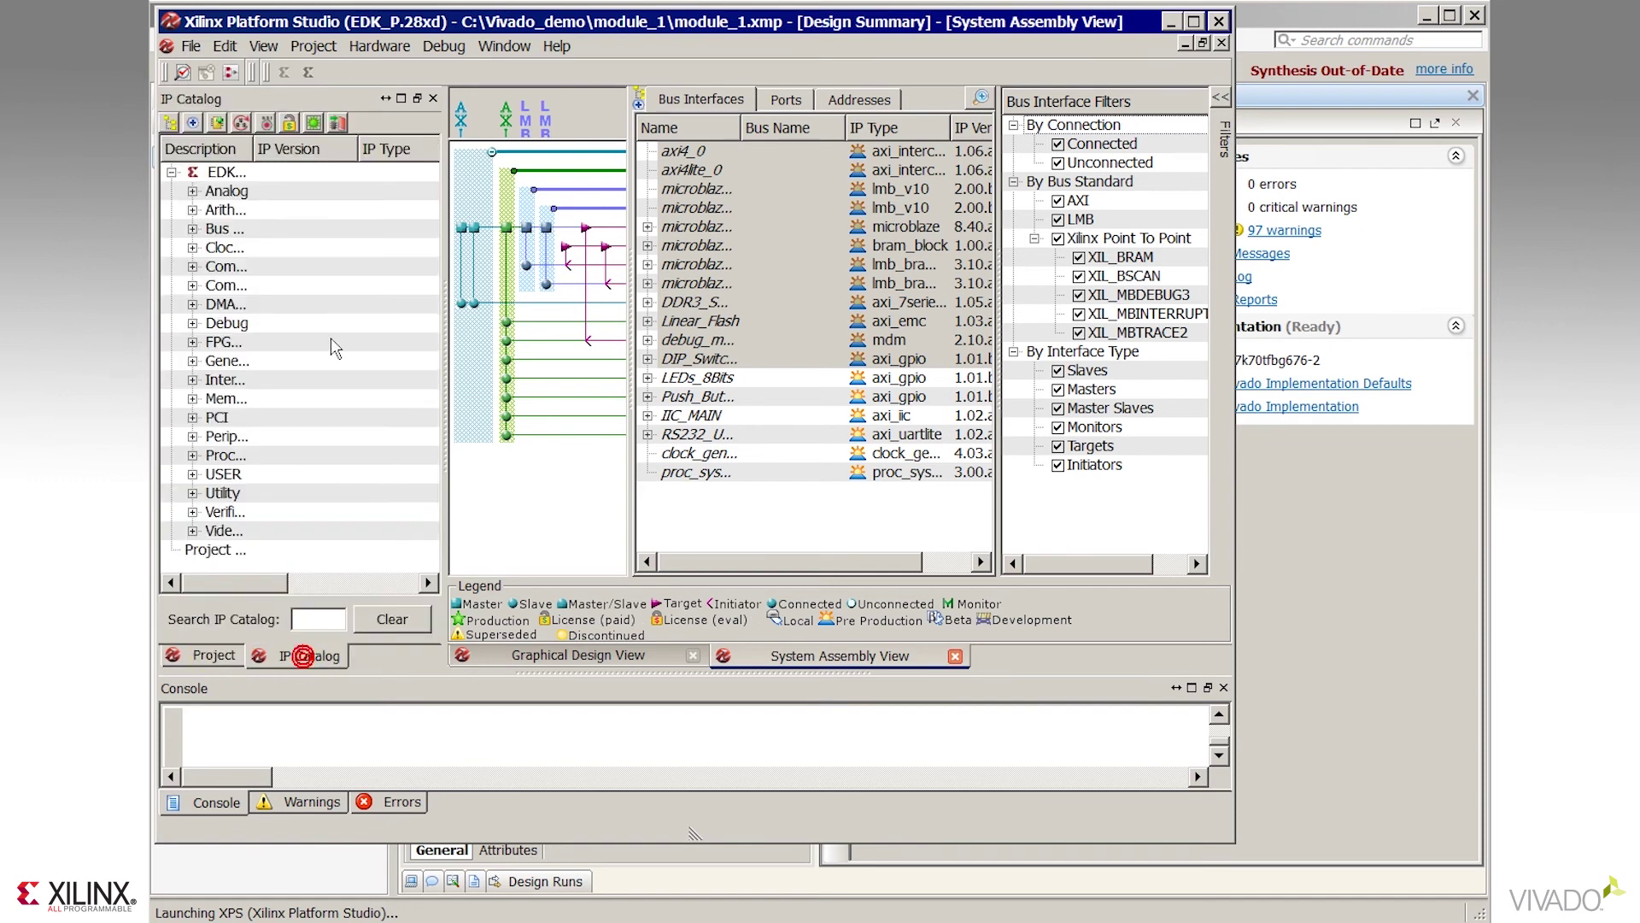
pyautogui.click(189, 47)
pyautogui.click(190, 50)
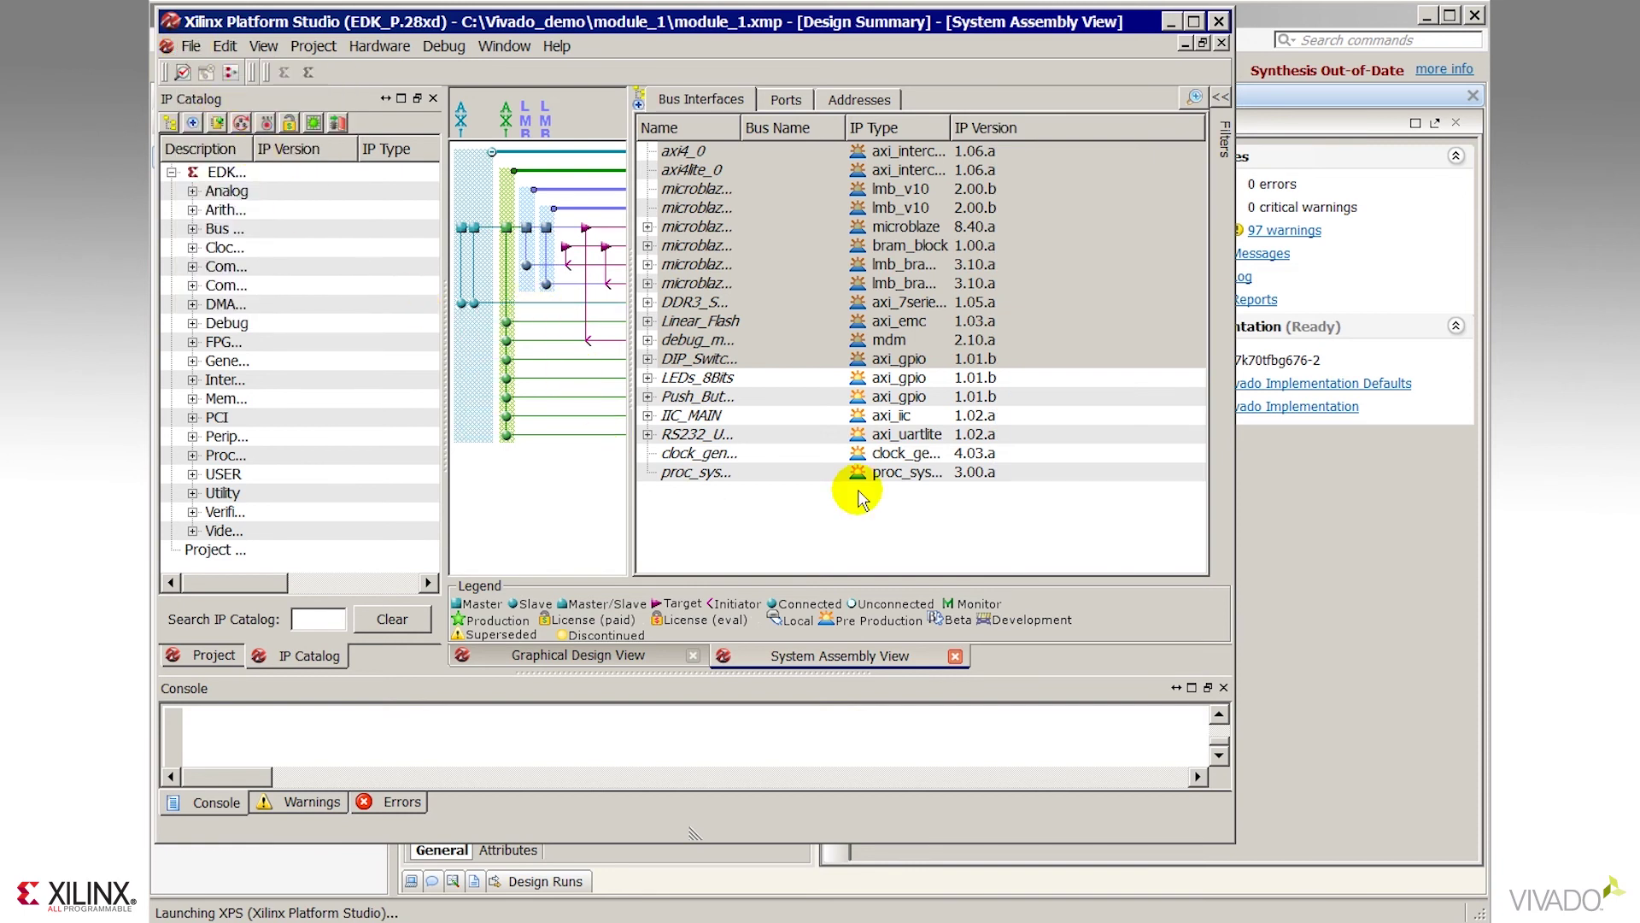
pyautogui.click(1219, 21)
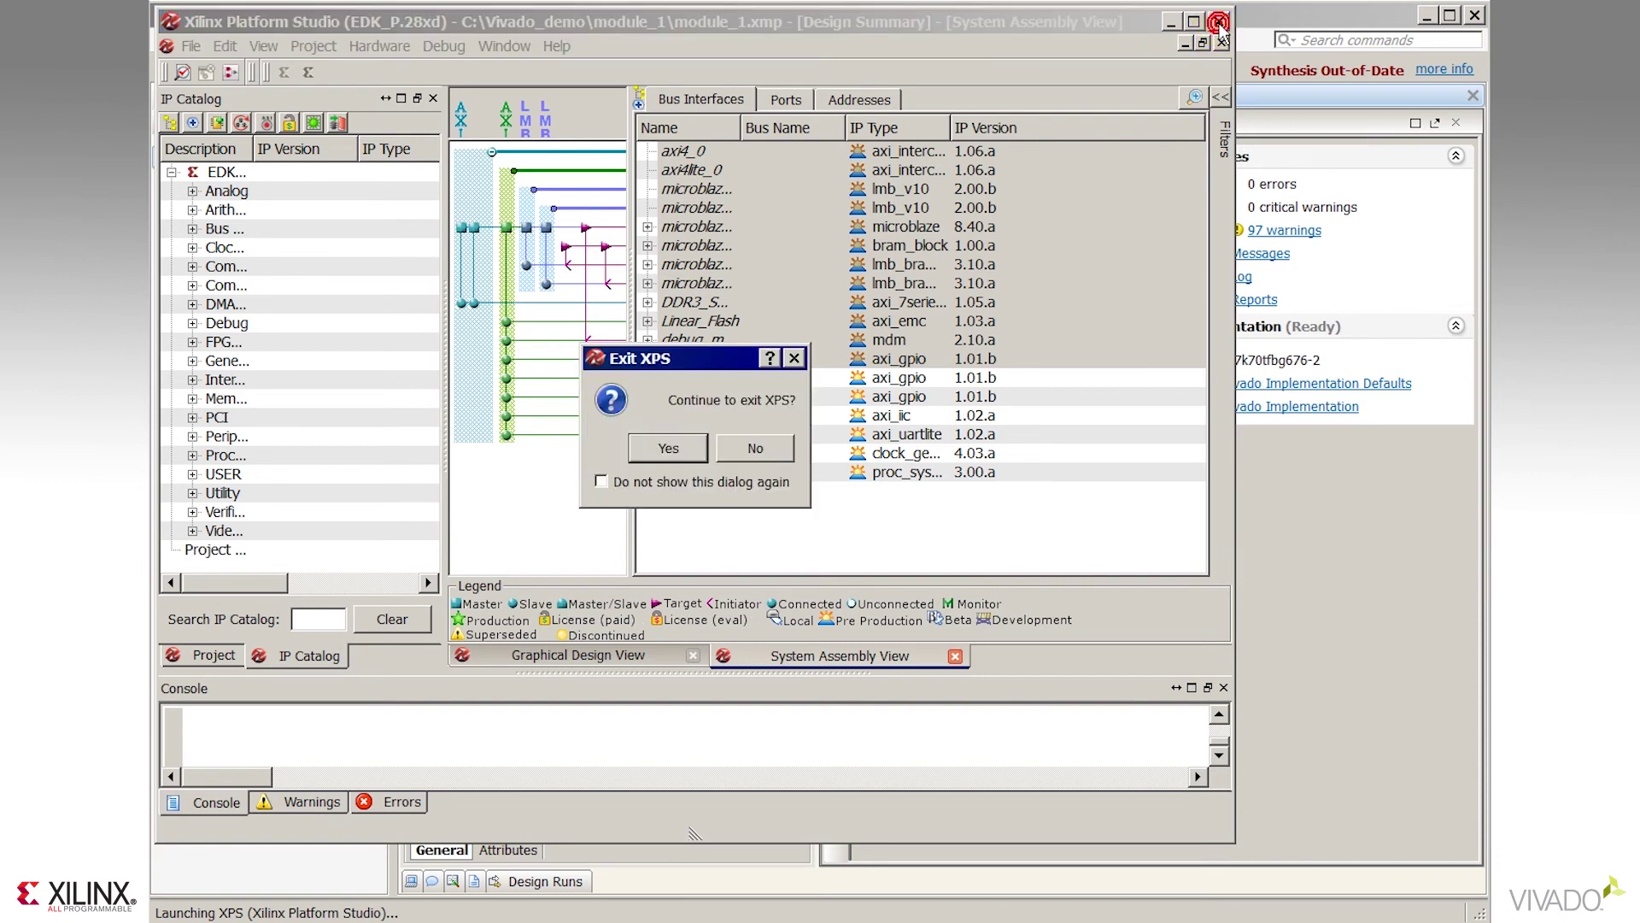
pyautogui.click(681, 448)
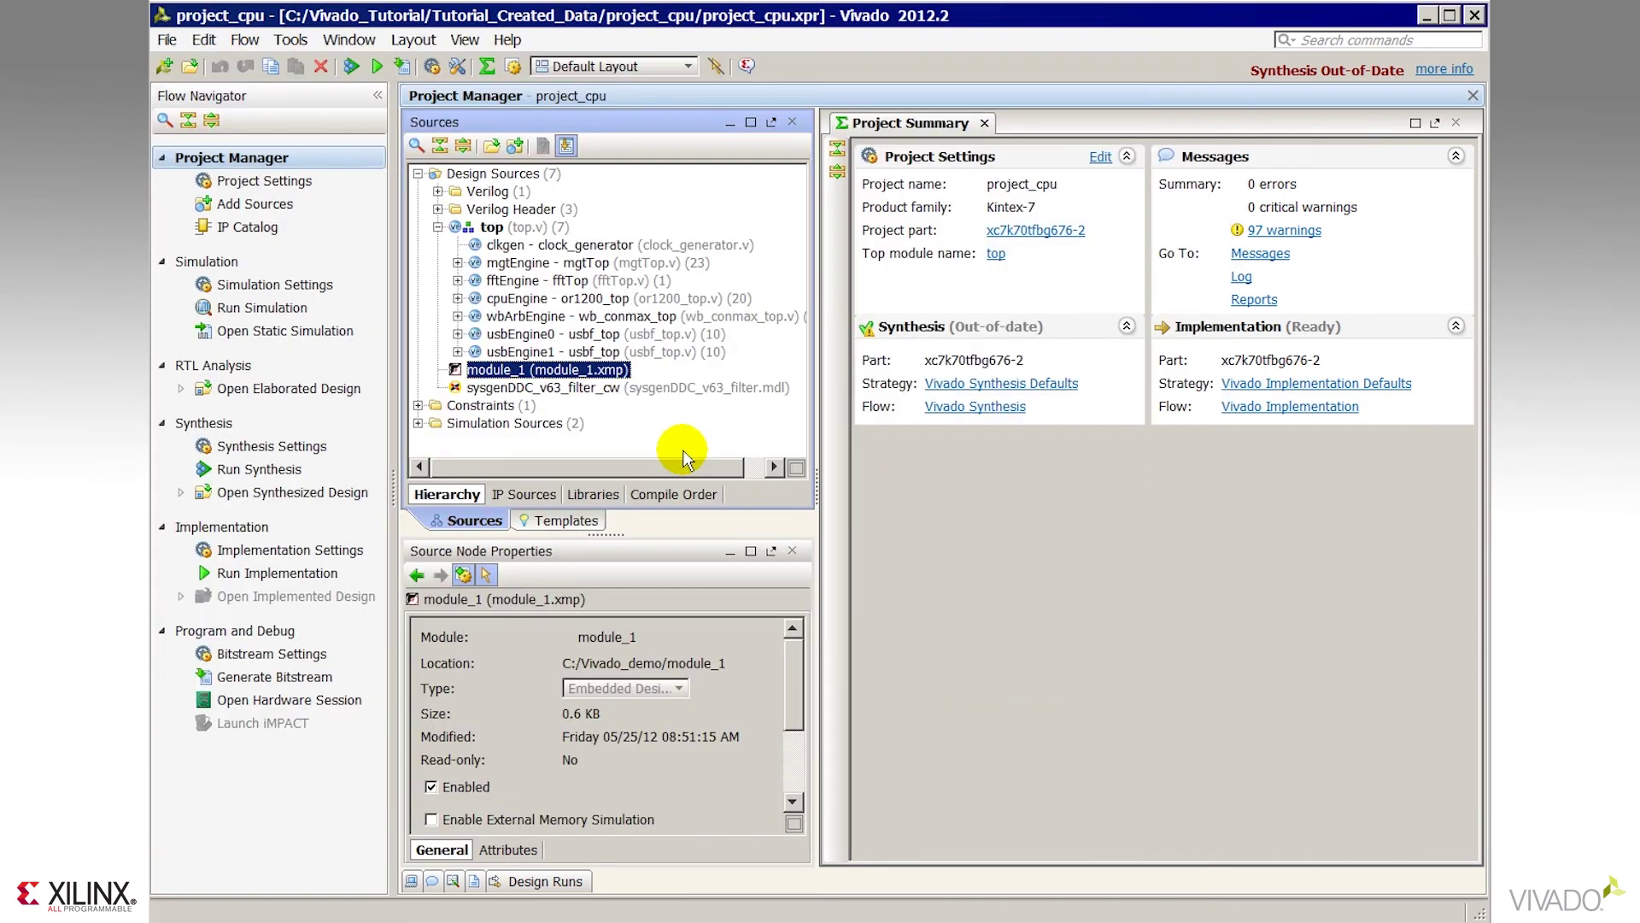
# Check which configurable IP file types can be added to the project as existing IP, and cancel adding any
pyautogui.click(256, 205)
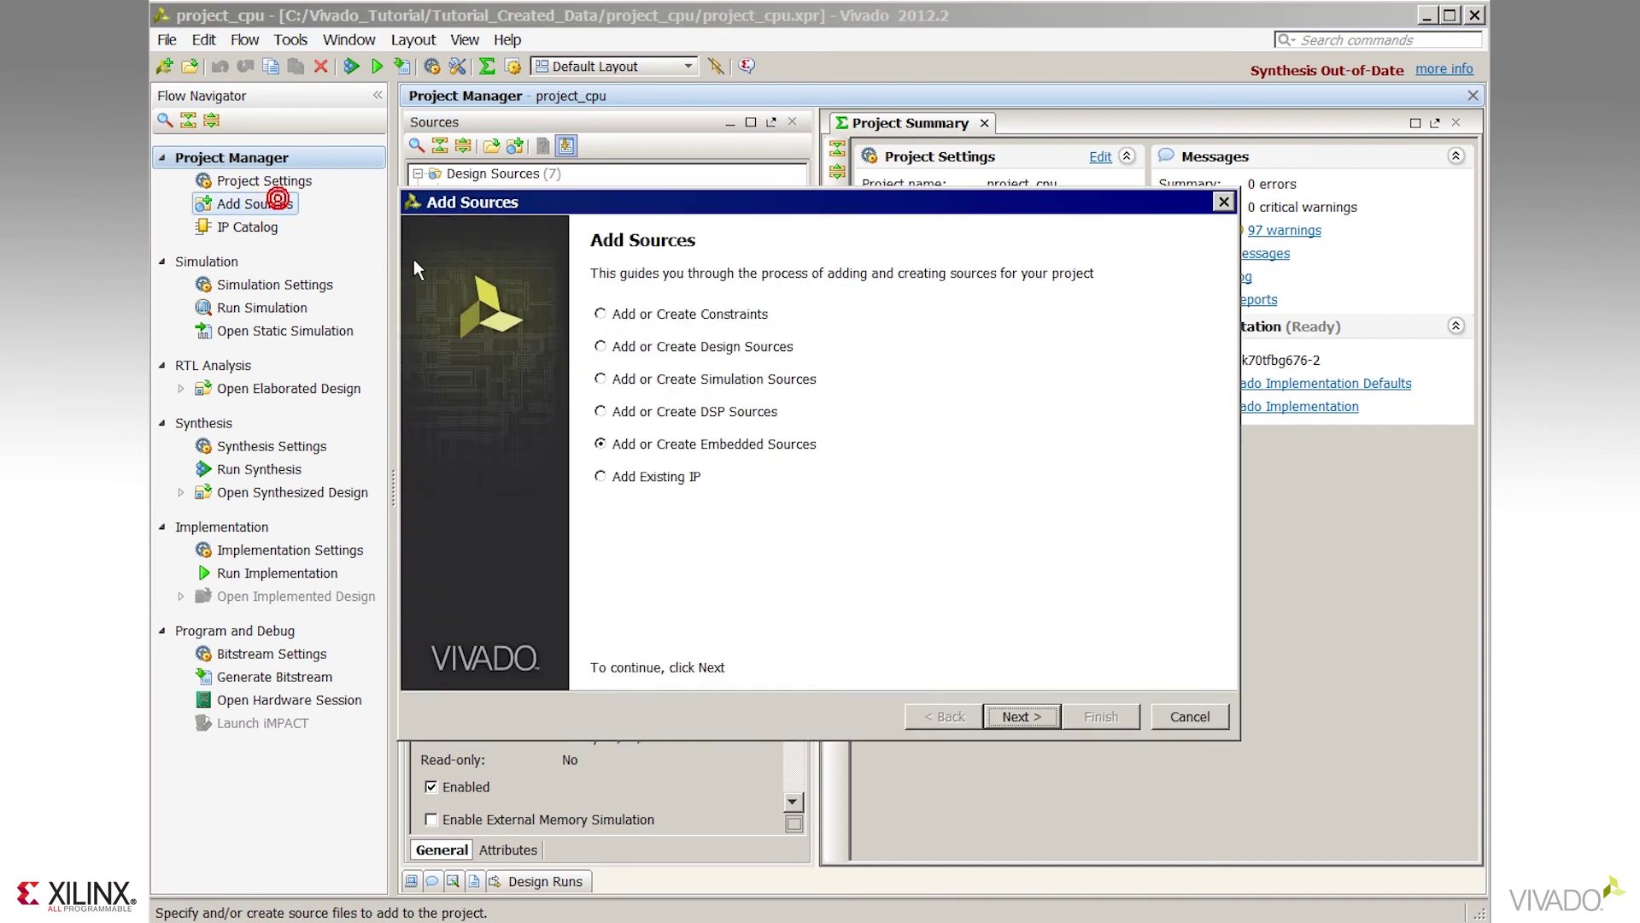
pyautogui.click(643, 481)
pyautogui.click(1013, 717)
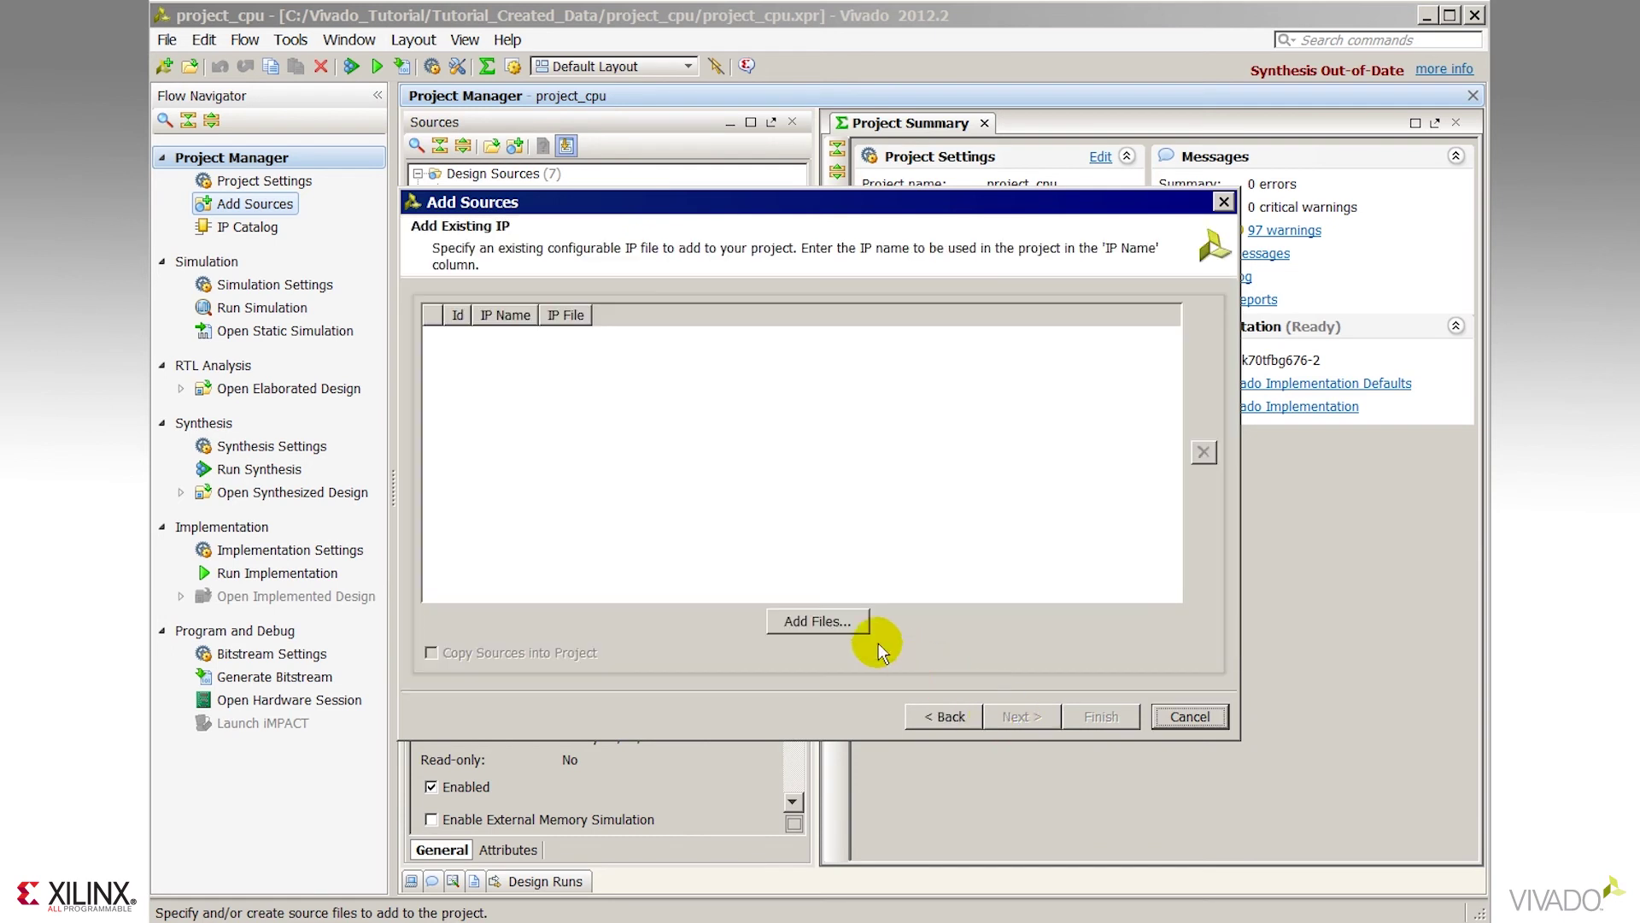
pyautogui.click(854, 622)
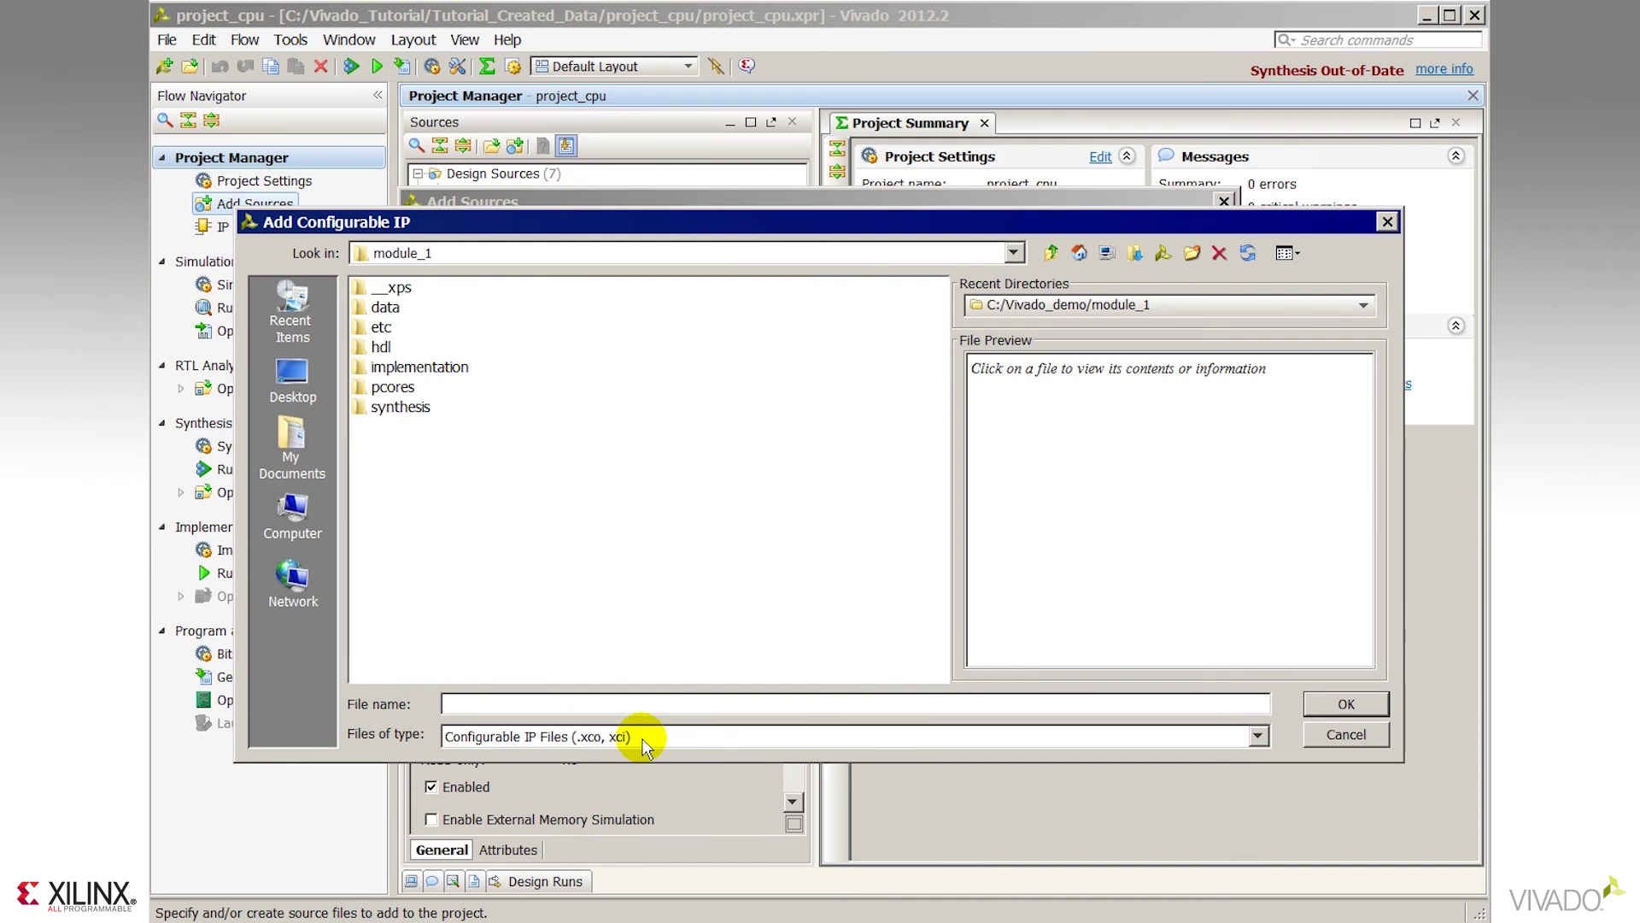
pyautogui.click(1335, 735)
pyautogui.click(1190, 717)
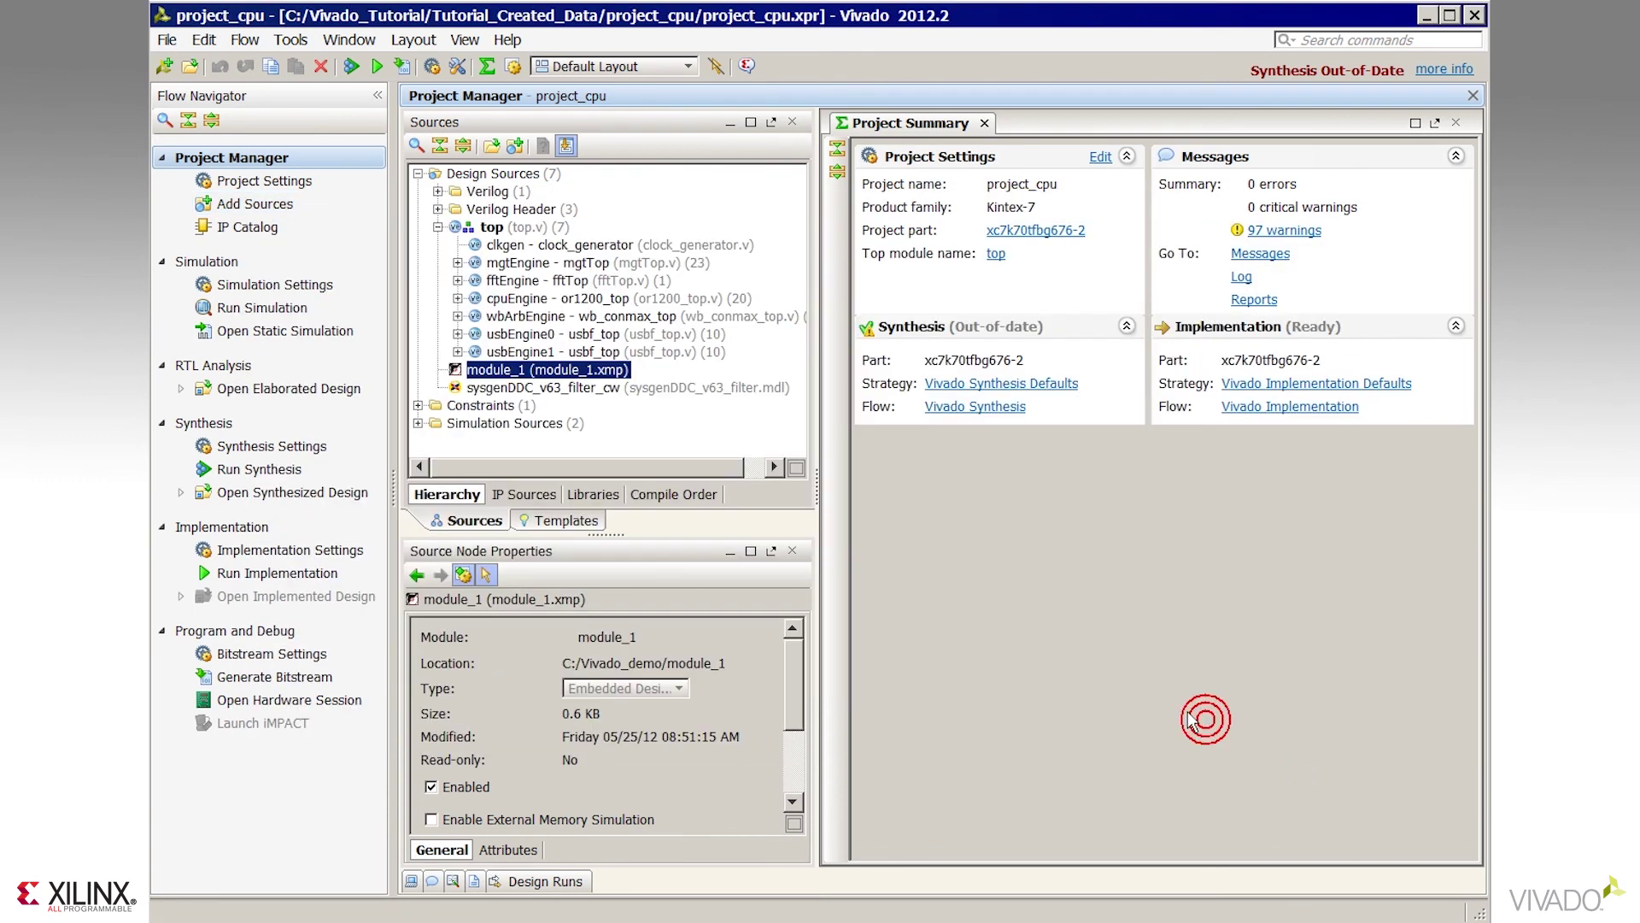
# Browse the AXI Infrastructure cores in the IP catalog and open the Adder Subtracter under Math Functions for customization
pyautogui.click(256, 228)
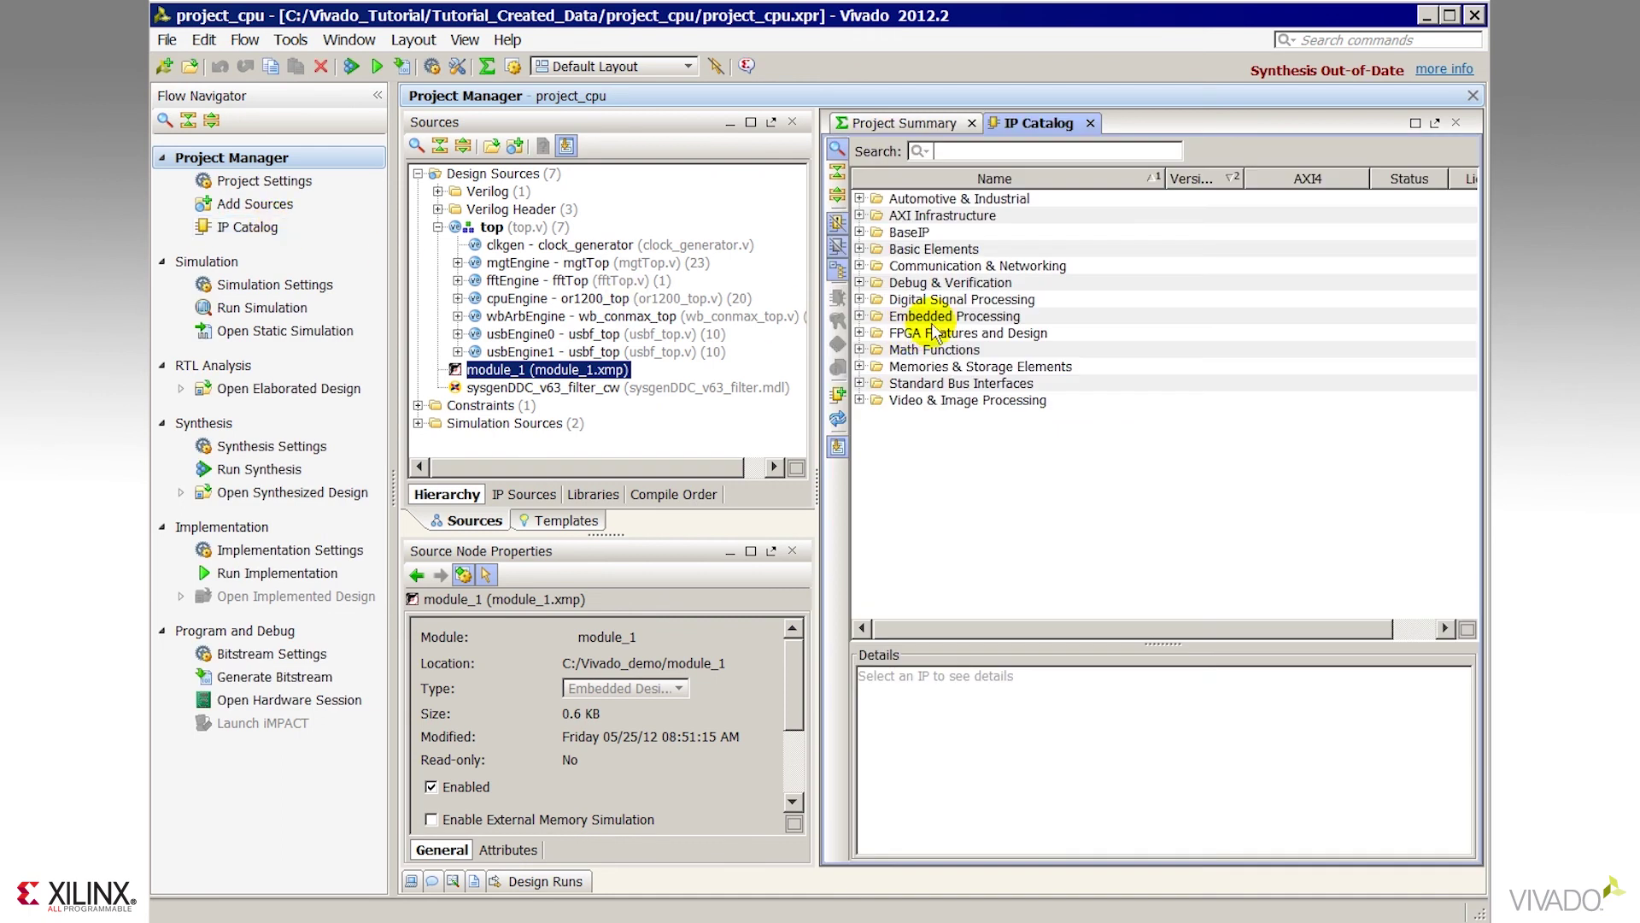
pyautogui.click(861, 217)
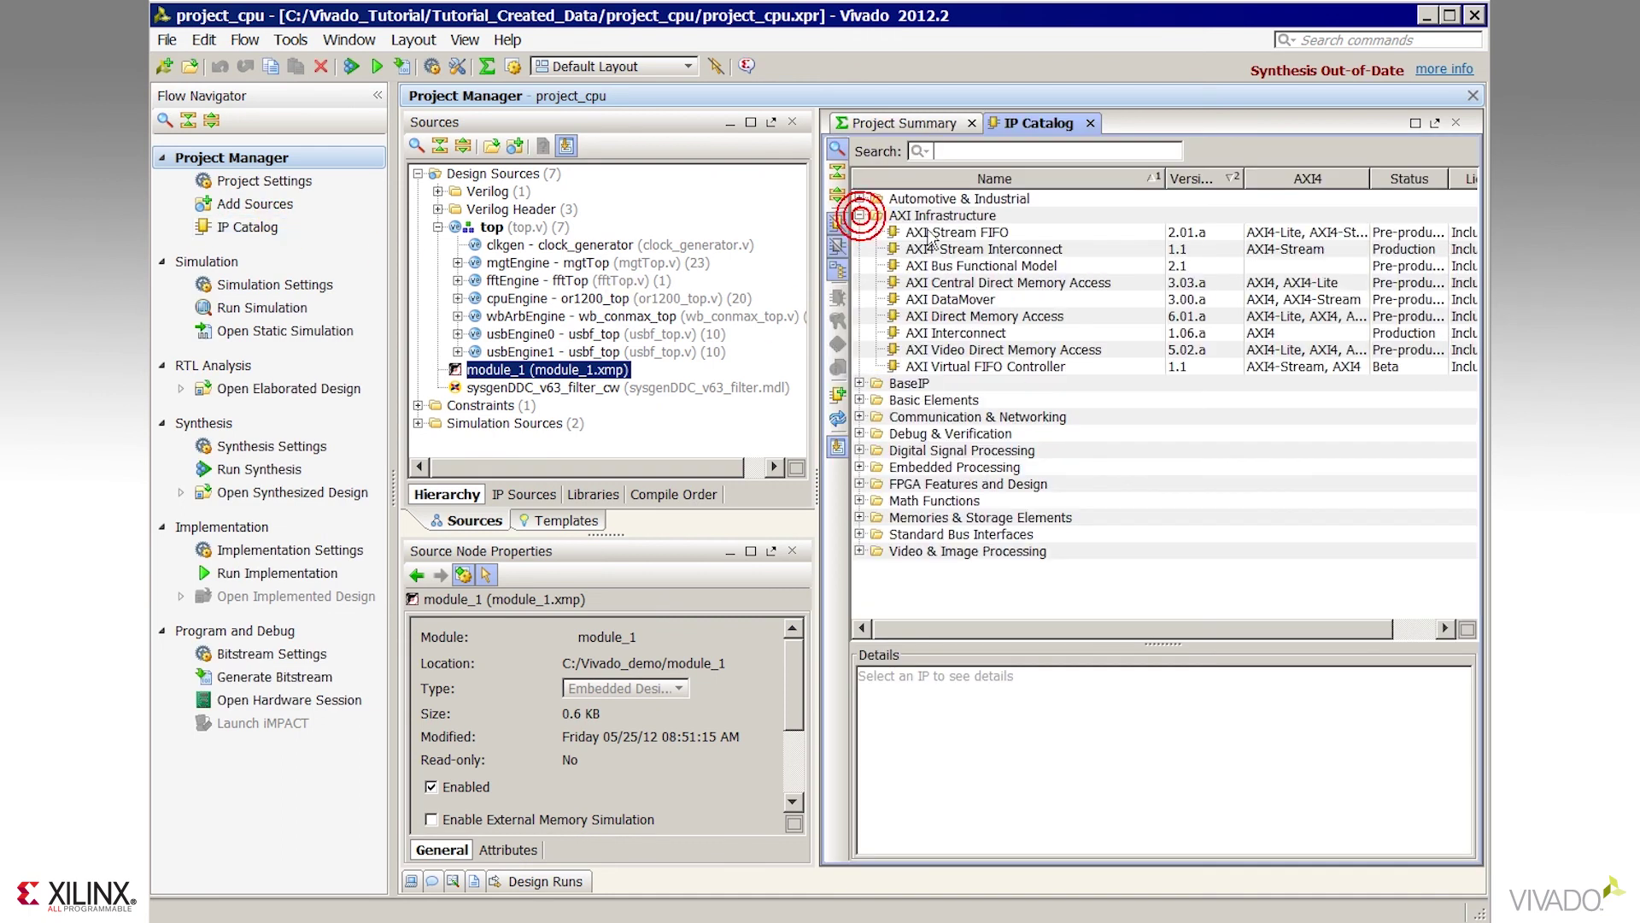
pyautogui.click(861, 216)
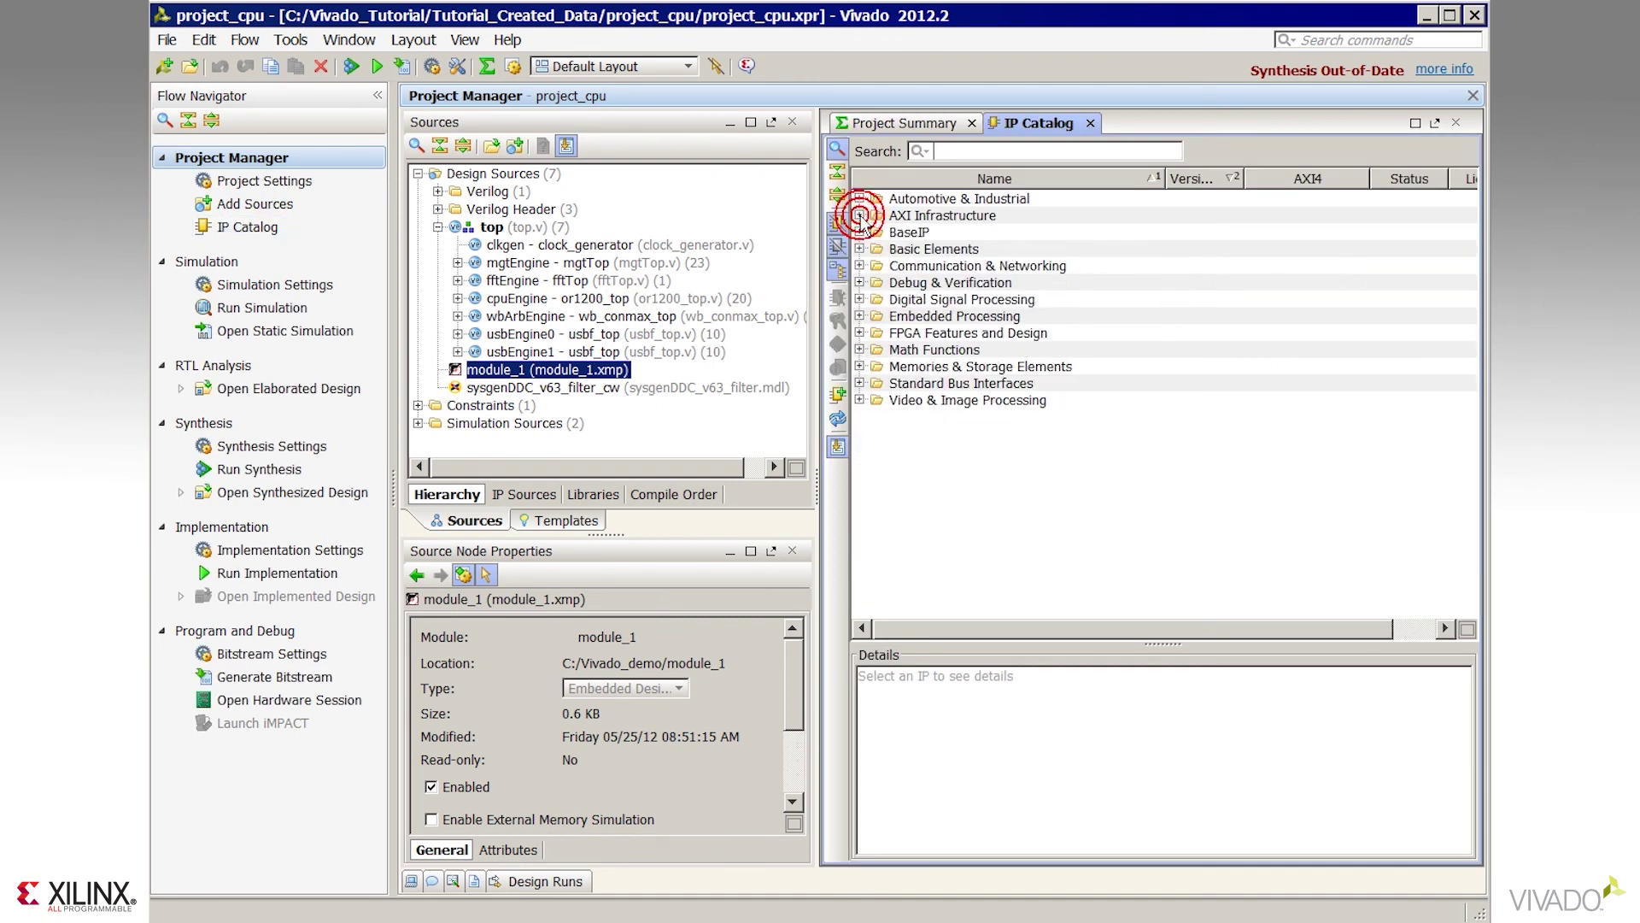
pyautogui.click(859, 350)
pyautogui.doubleClick(965, 367)
pyautogui.doubleClick(968, 386)
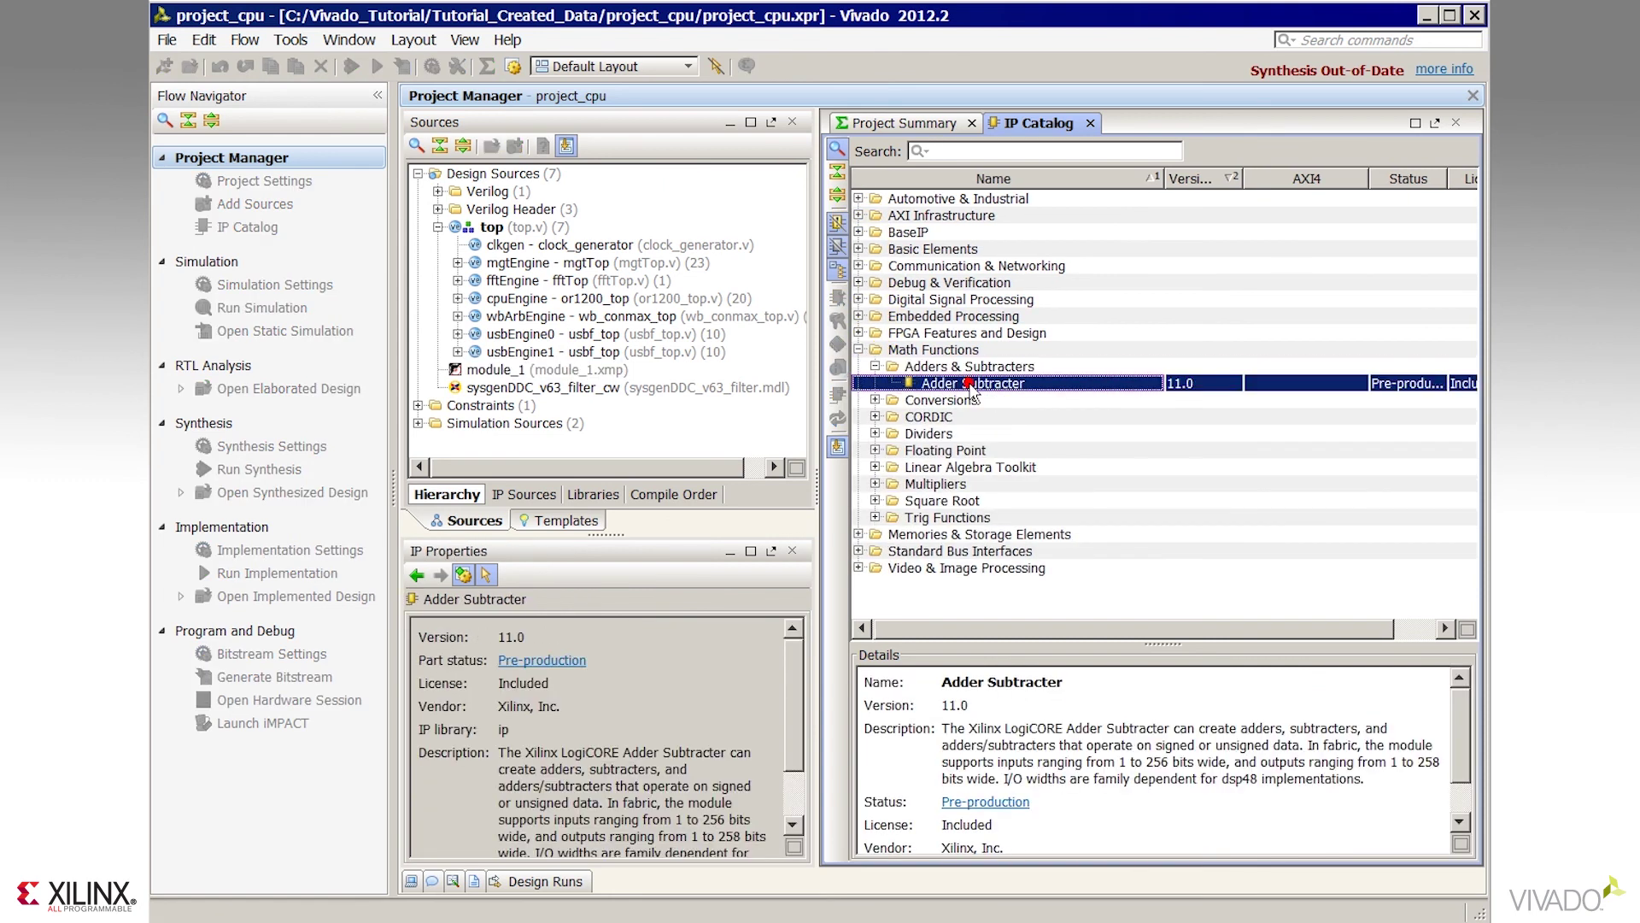
# Set the Adder Subtracter's B input width to 18 and add the customized core to the project
pyautogui.click(760, 316)
pyautogui.press('BackSpace')
pyautogui.write('8')
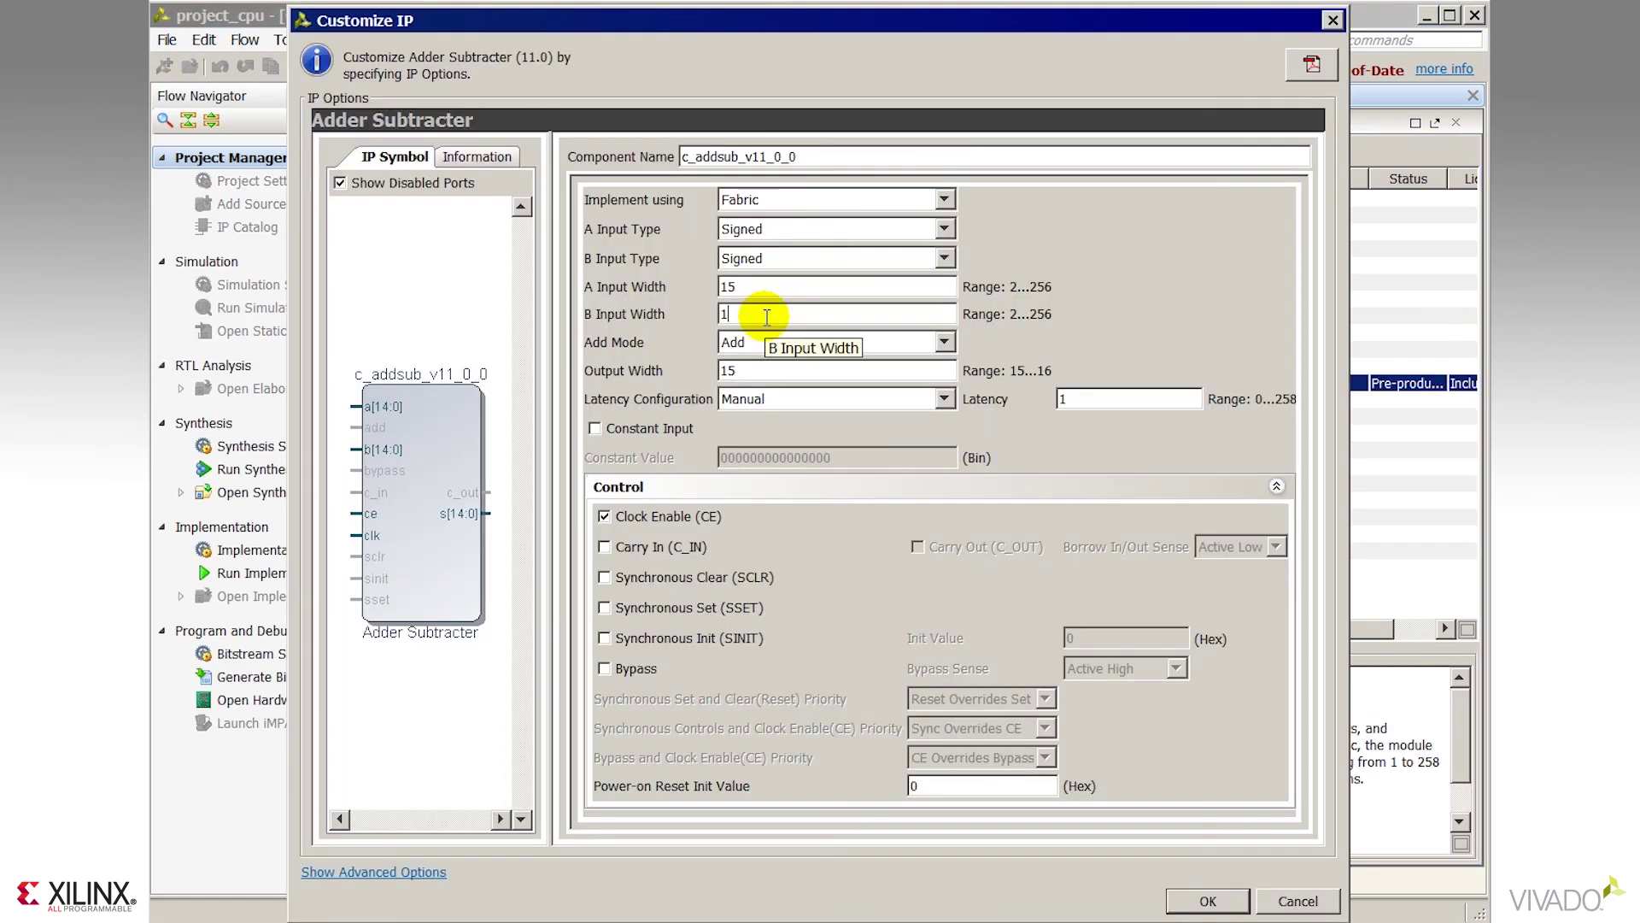
pyautogui.click(1207, 901)
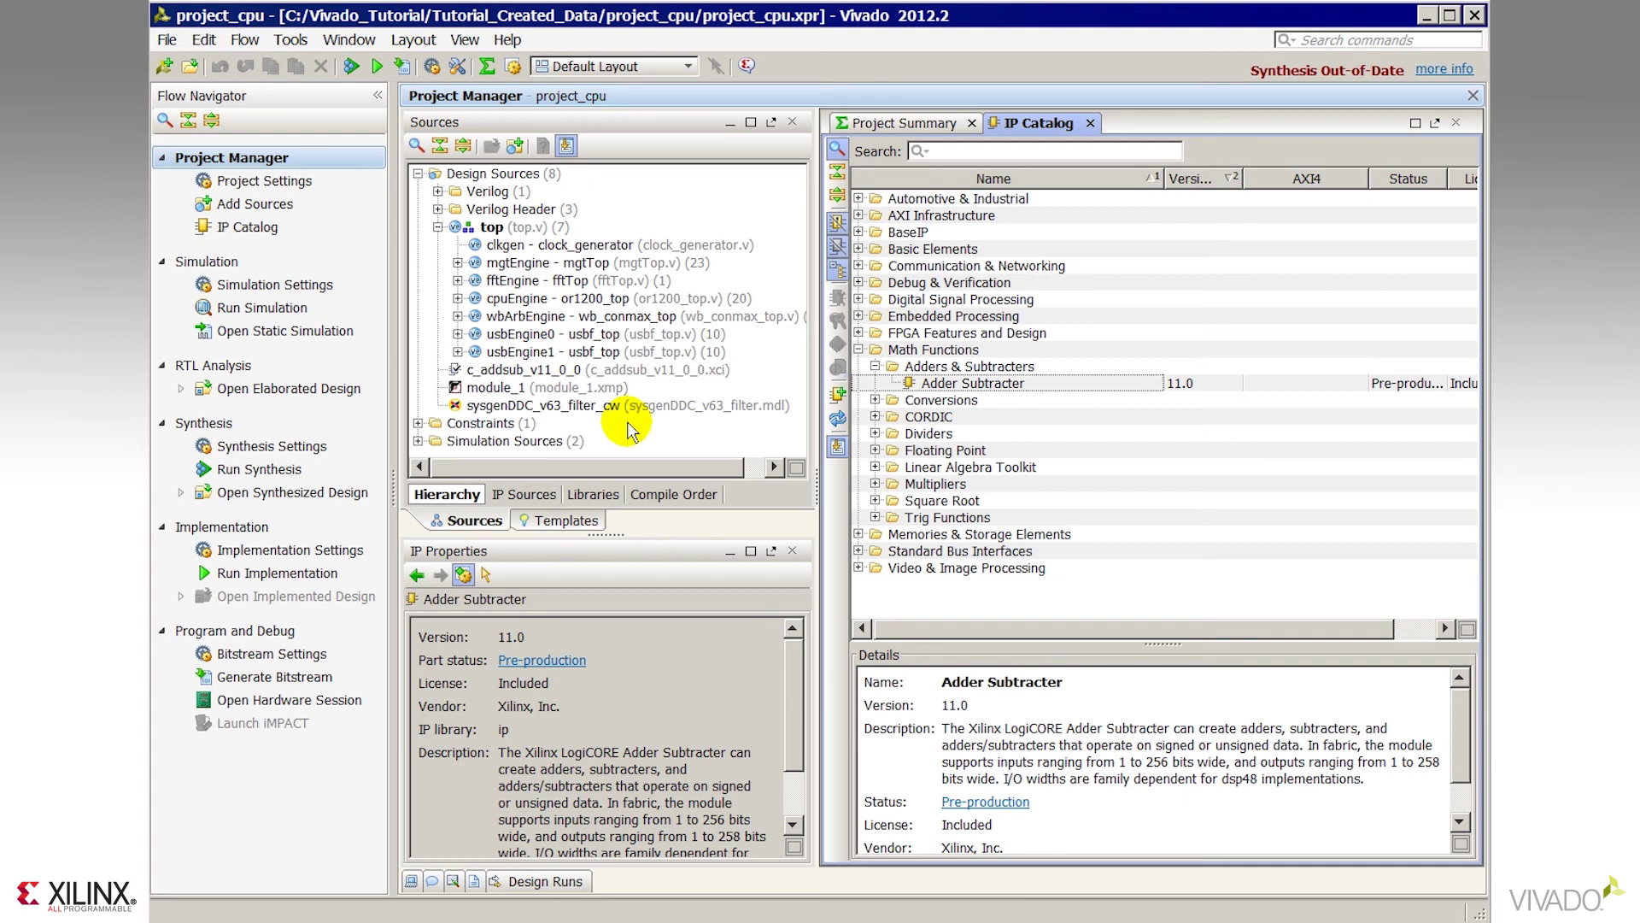
# Examine the files of the module_1 and c_addsub_v11_0_0 entries by IP source, including the core's synthesis files
pyautogui.click(535, 496)
pyautogui.click(438, 262)
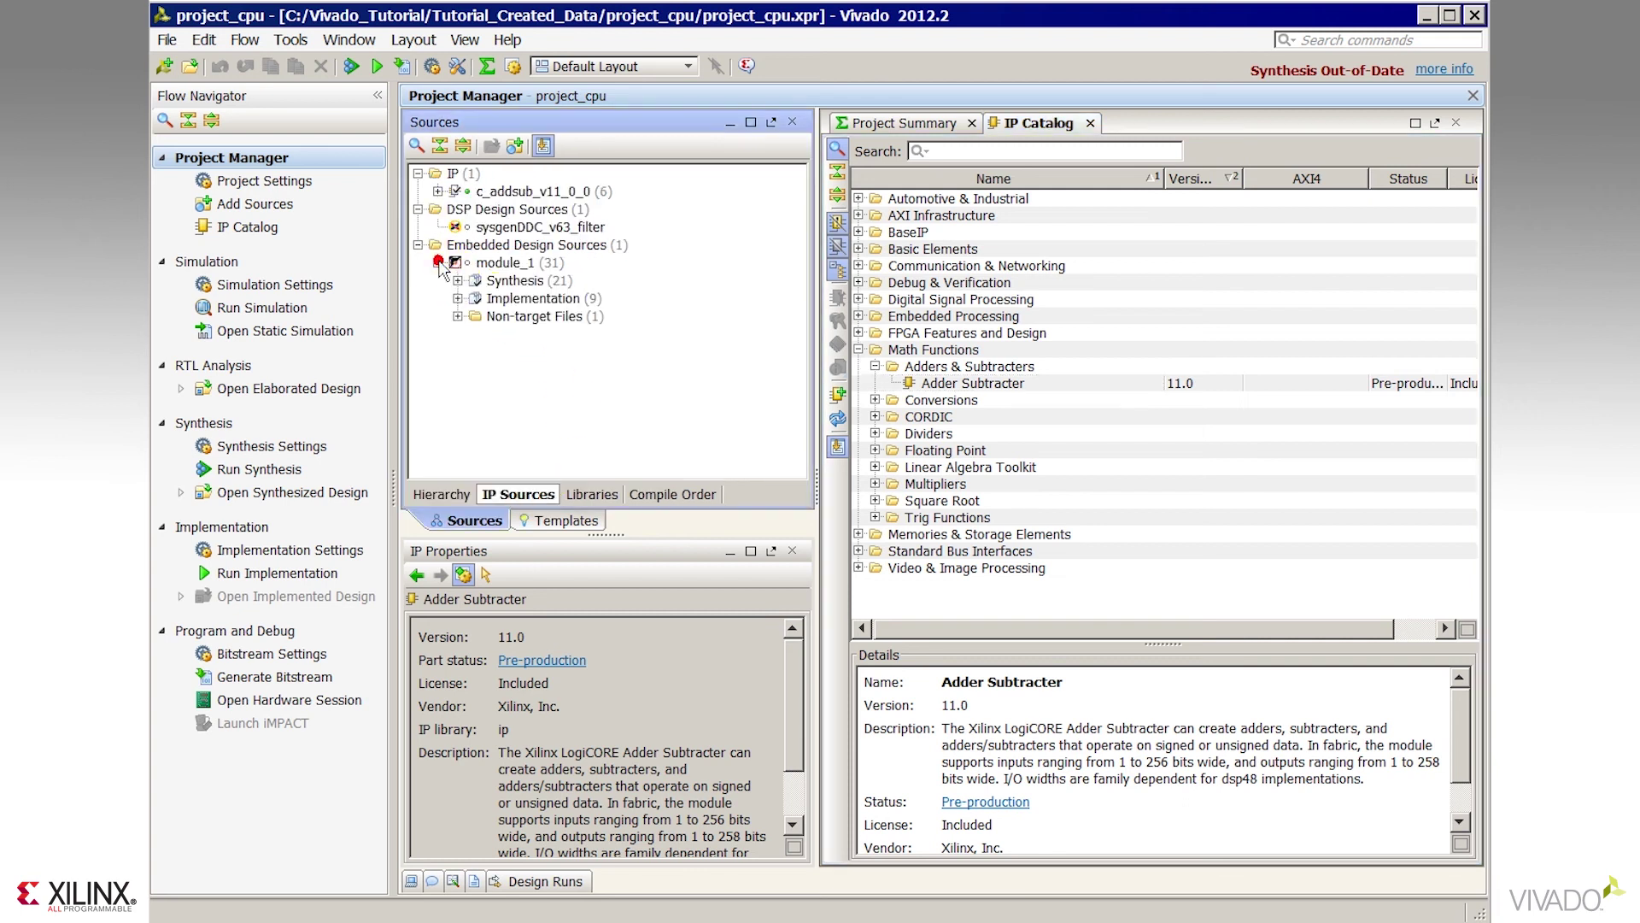
pyautogui.click(458, 280)
pyautogui.click(456, 173)
pyautogui.click(437, 190)
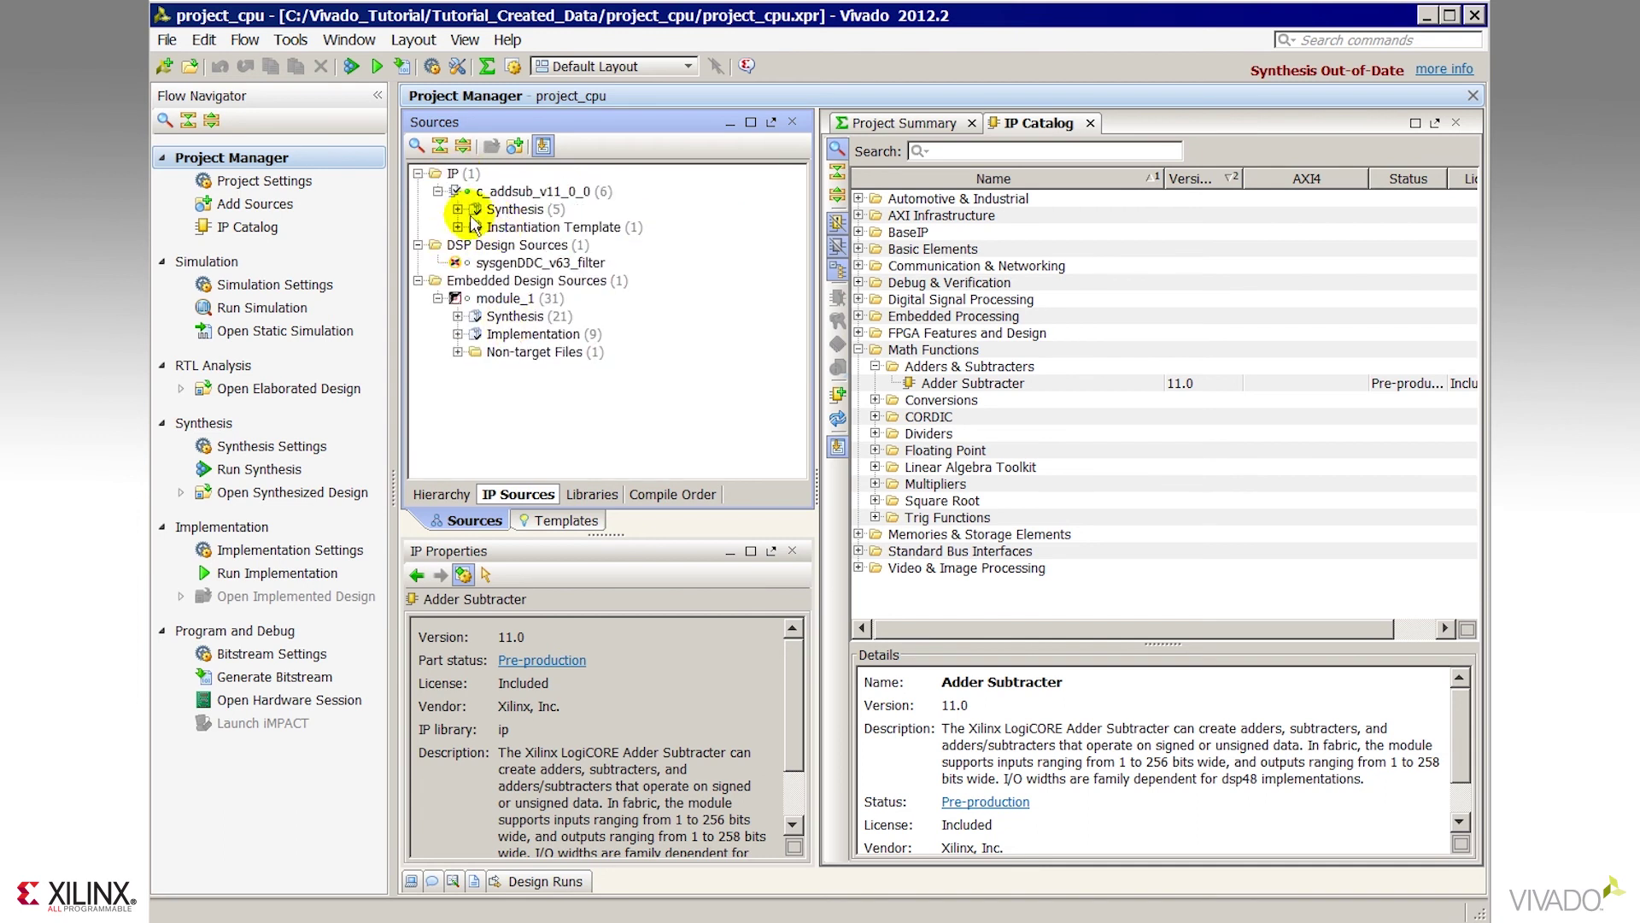
pyautogui.click(458, 210)
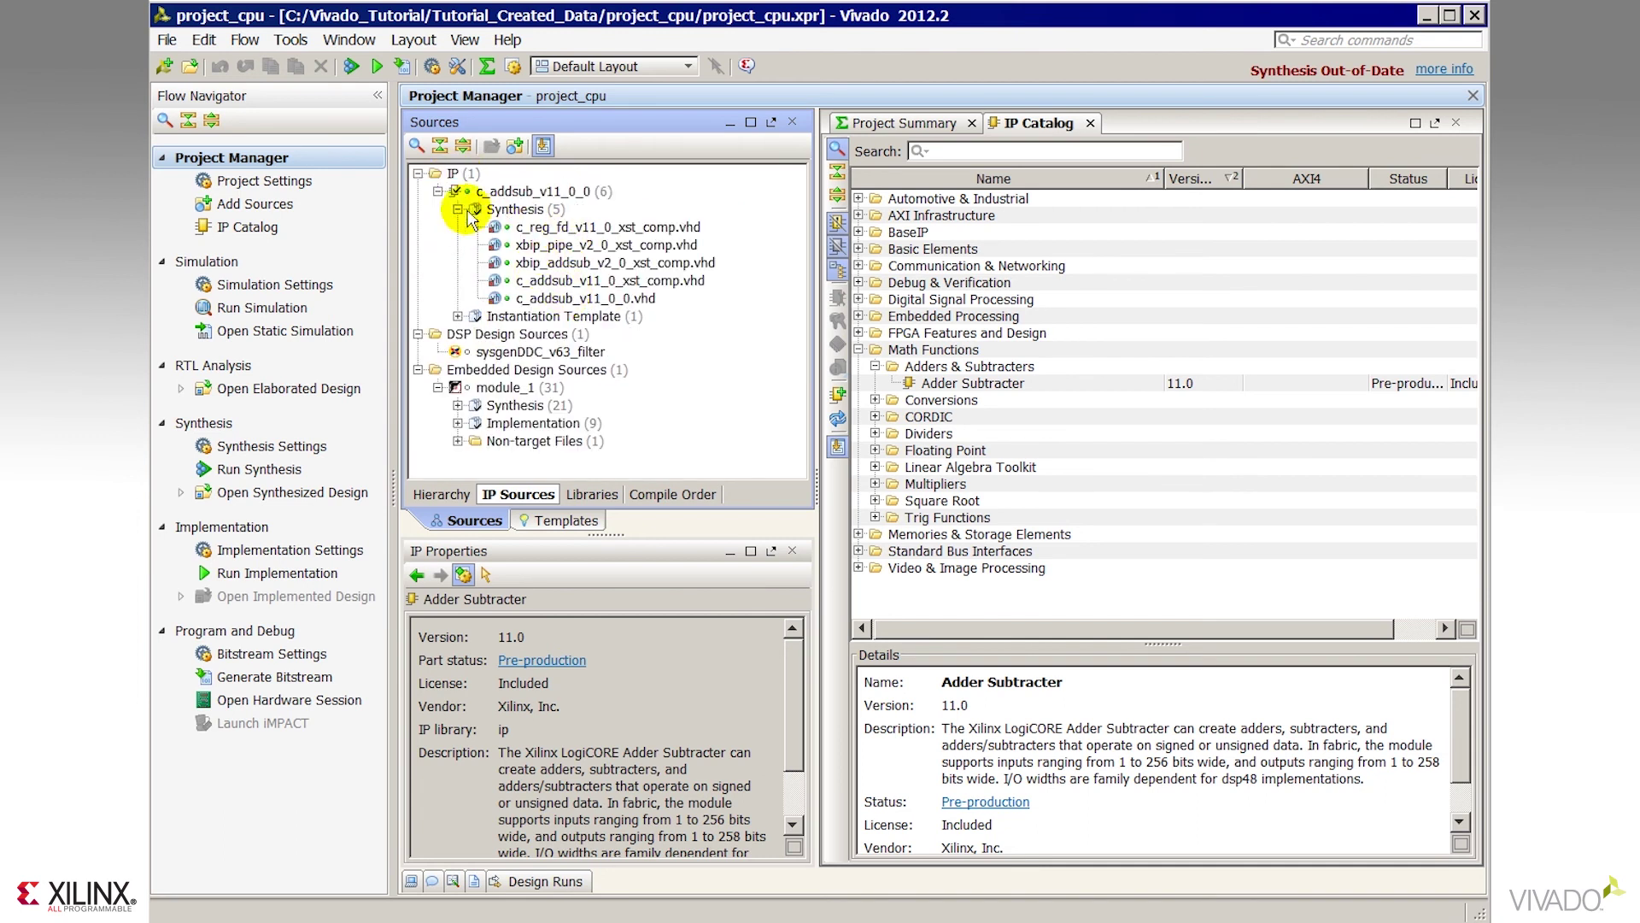
pyautogui.click(437, 190)
# Review the source file properties and available commands for c_addsub_v11_0_0, and return to the source hierarchy
pyautogui.click(508, 191)
pyautogui.rightClick(517, 195)
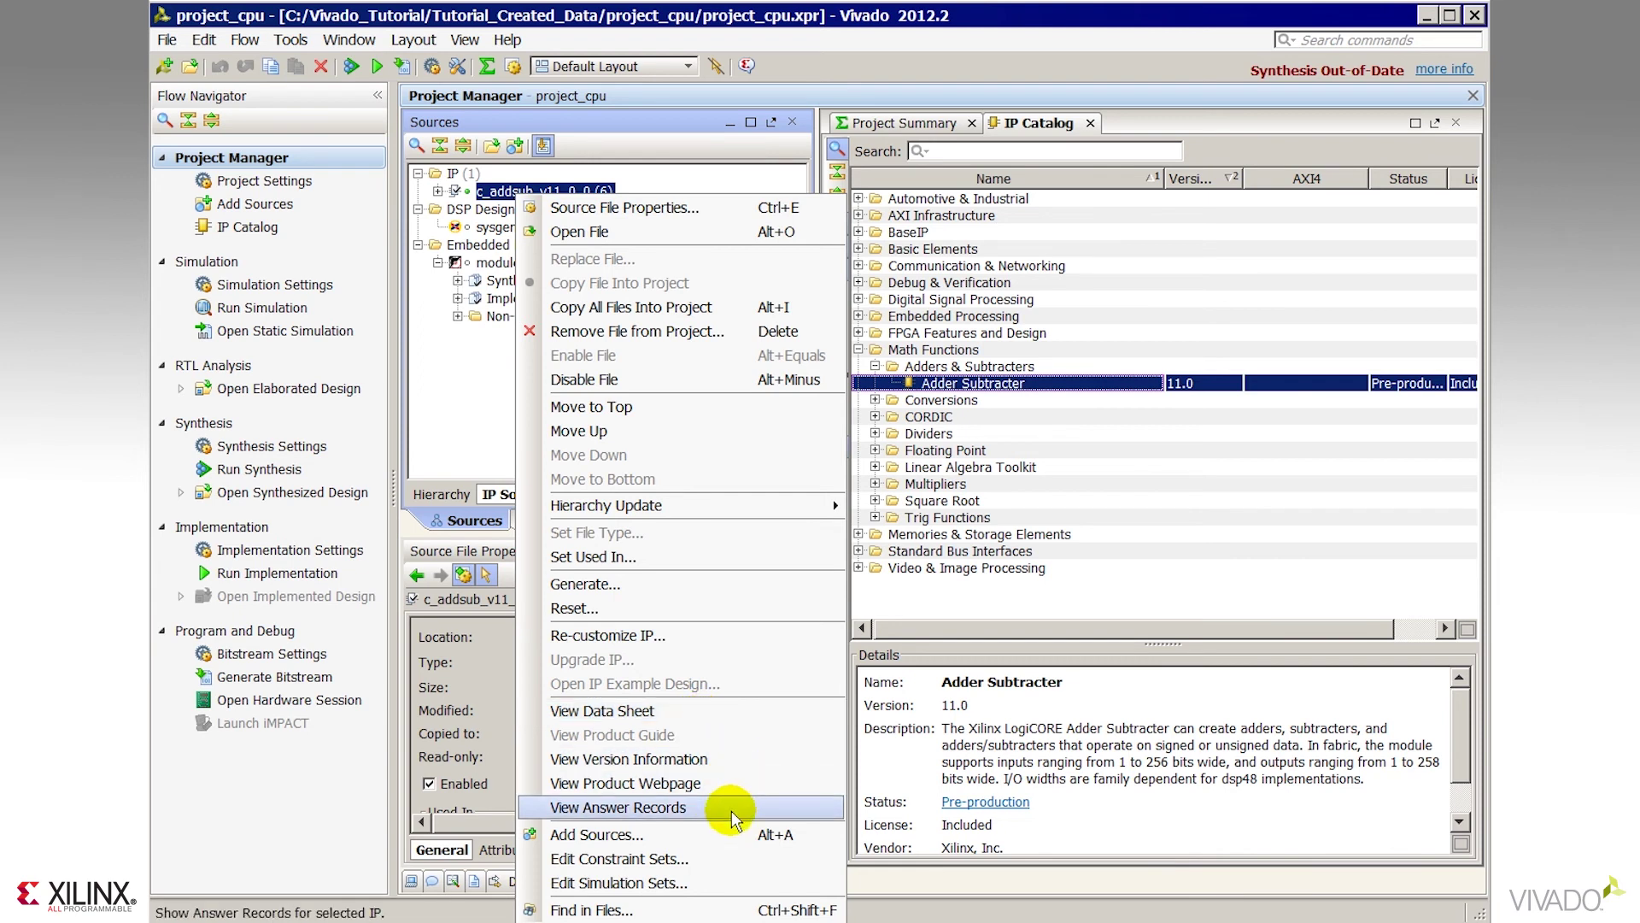
pyautogui.click(489, 366)
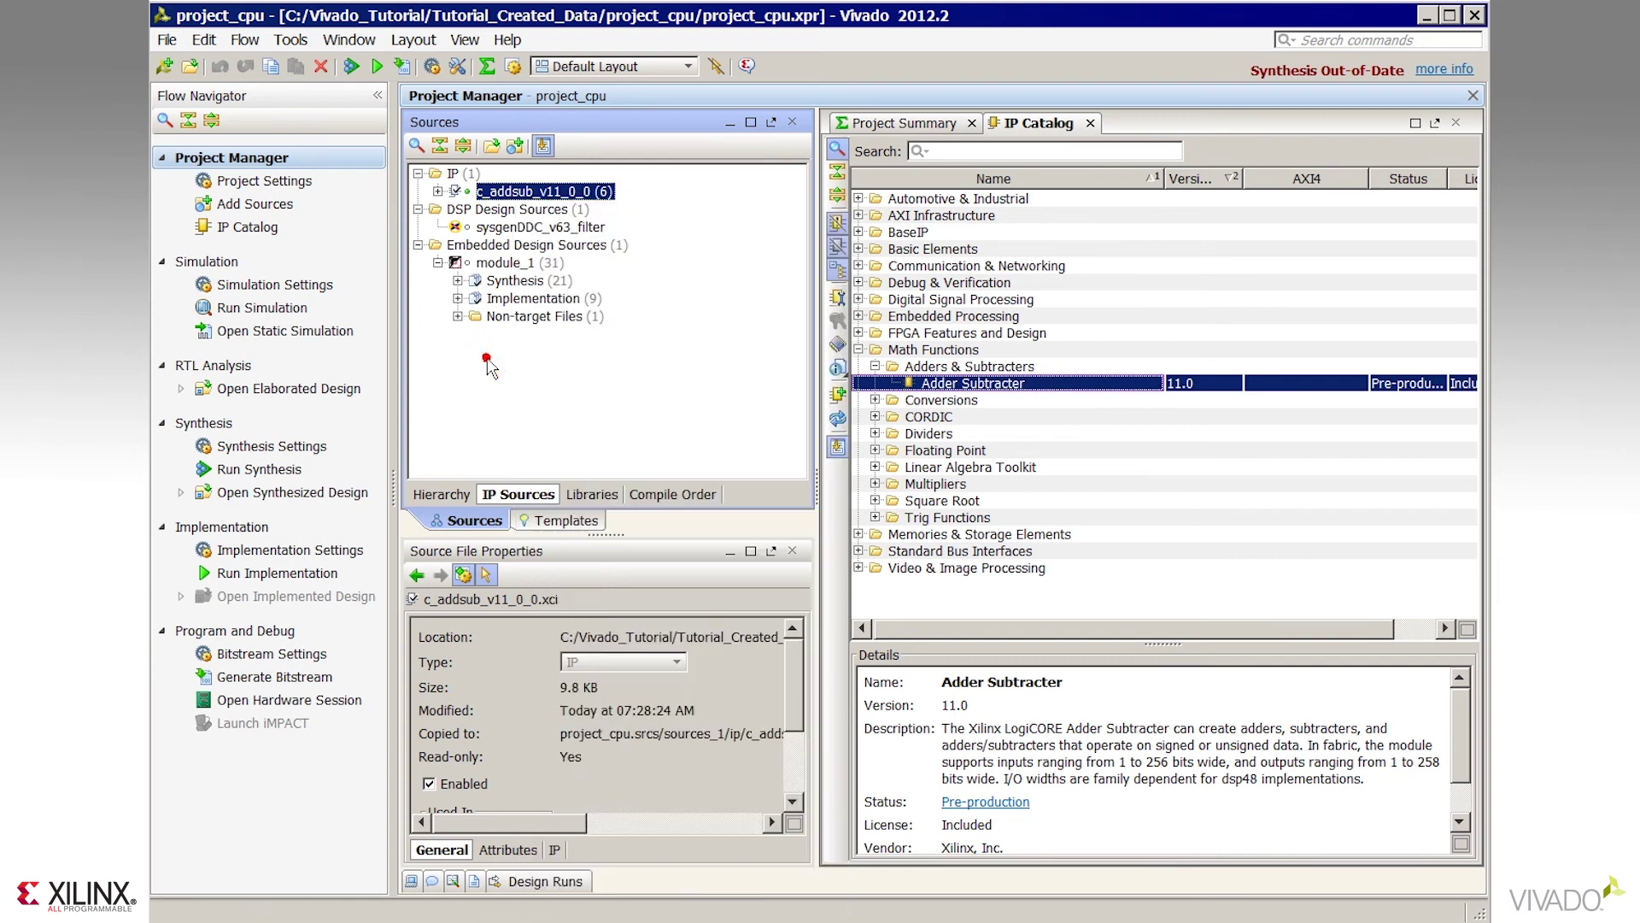
pyautogui.click(440, 494)
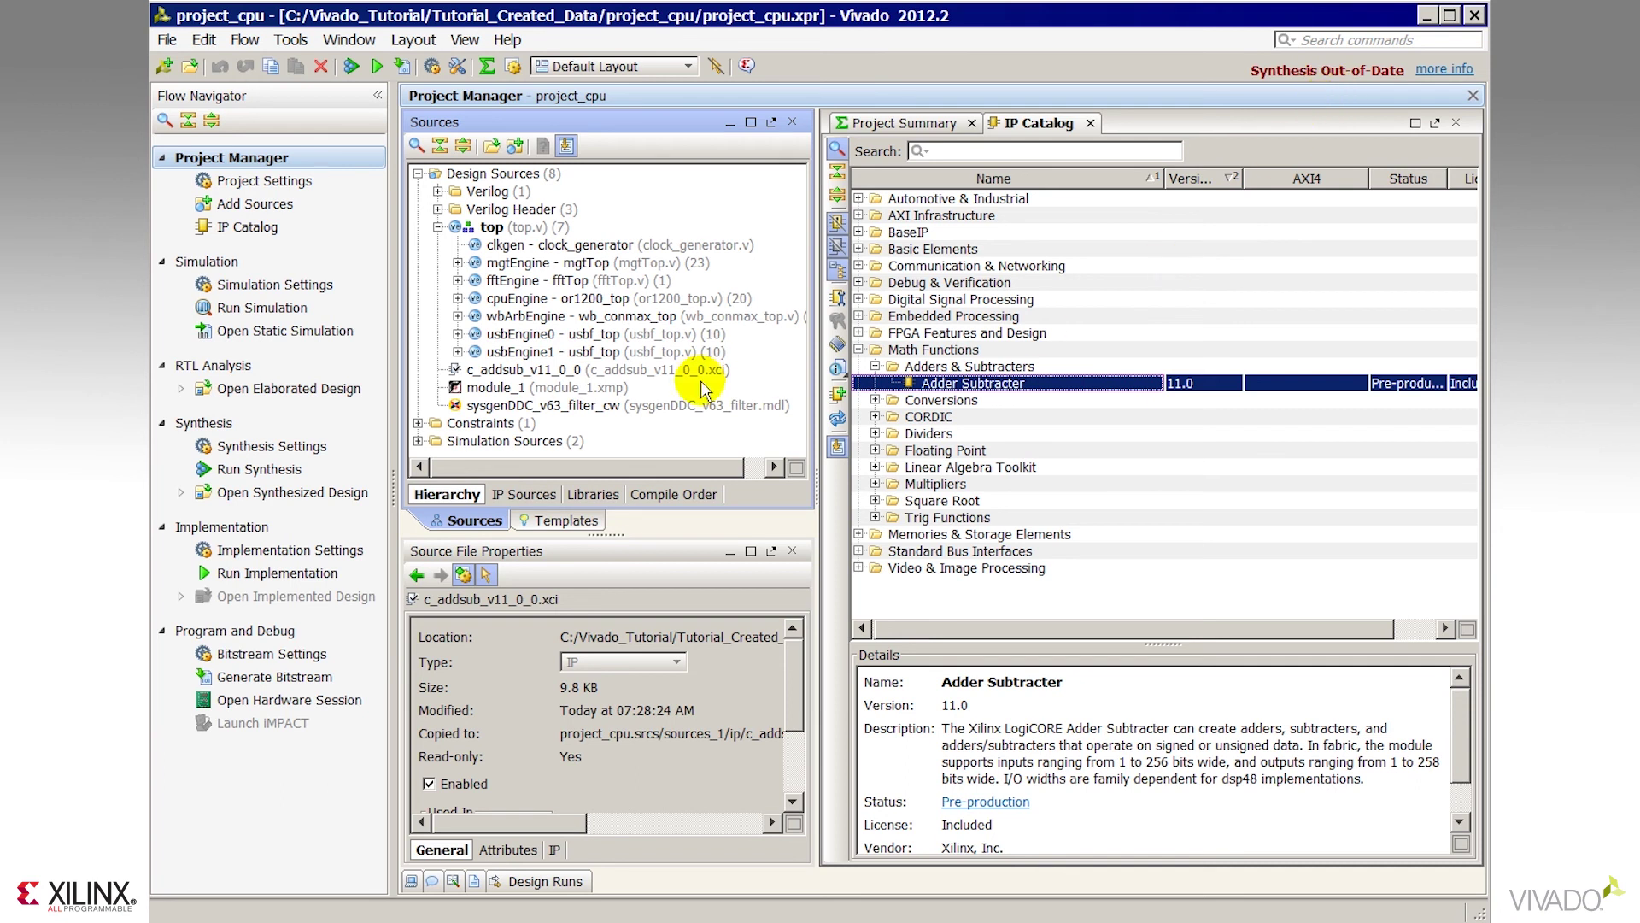
# Run synthesis on the design, minimize its log and close the IP catalog
pyautogui.click(269, 474)
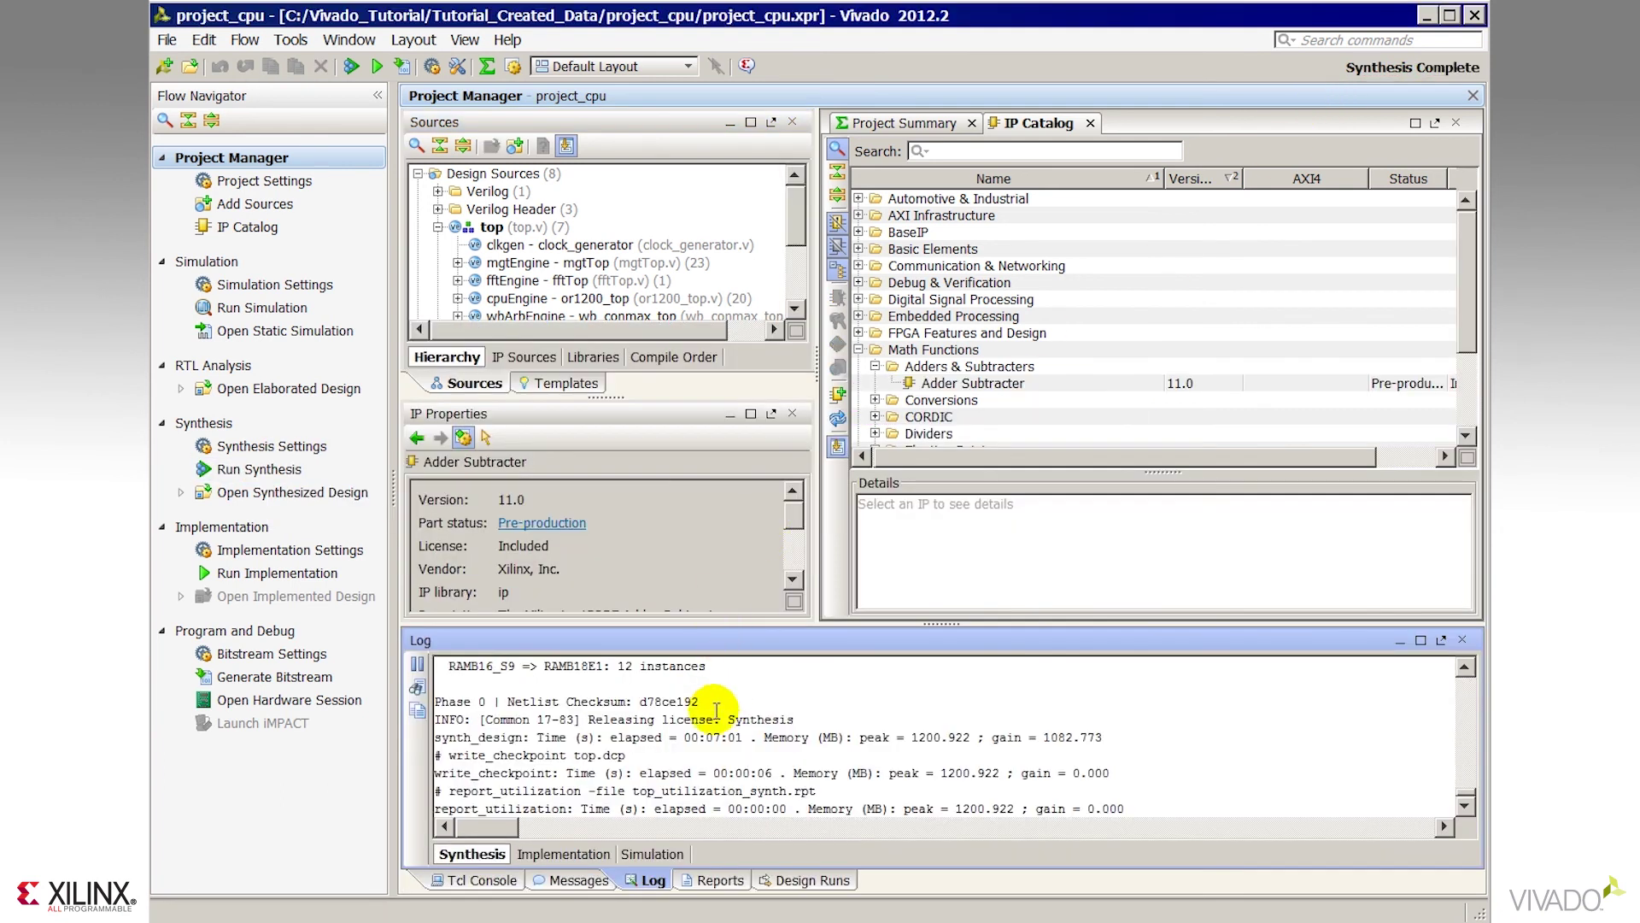
pyautogui.click(1398, 641)
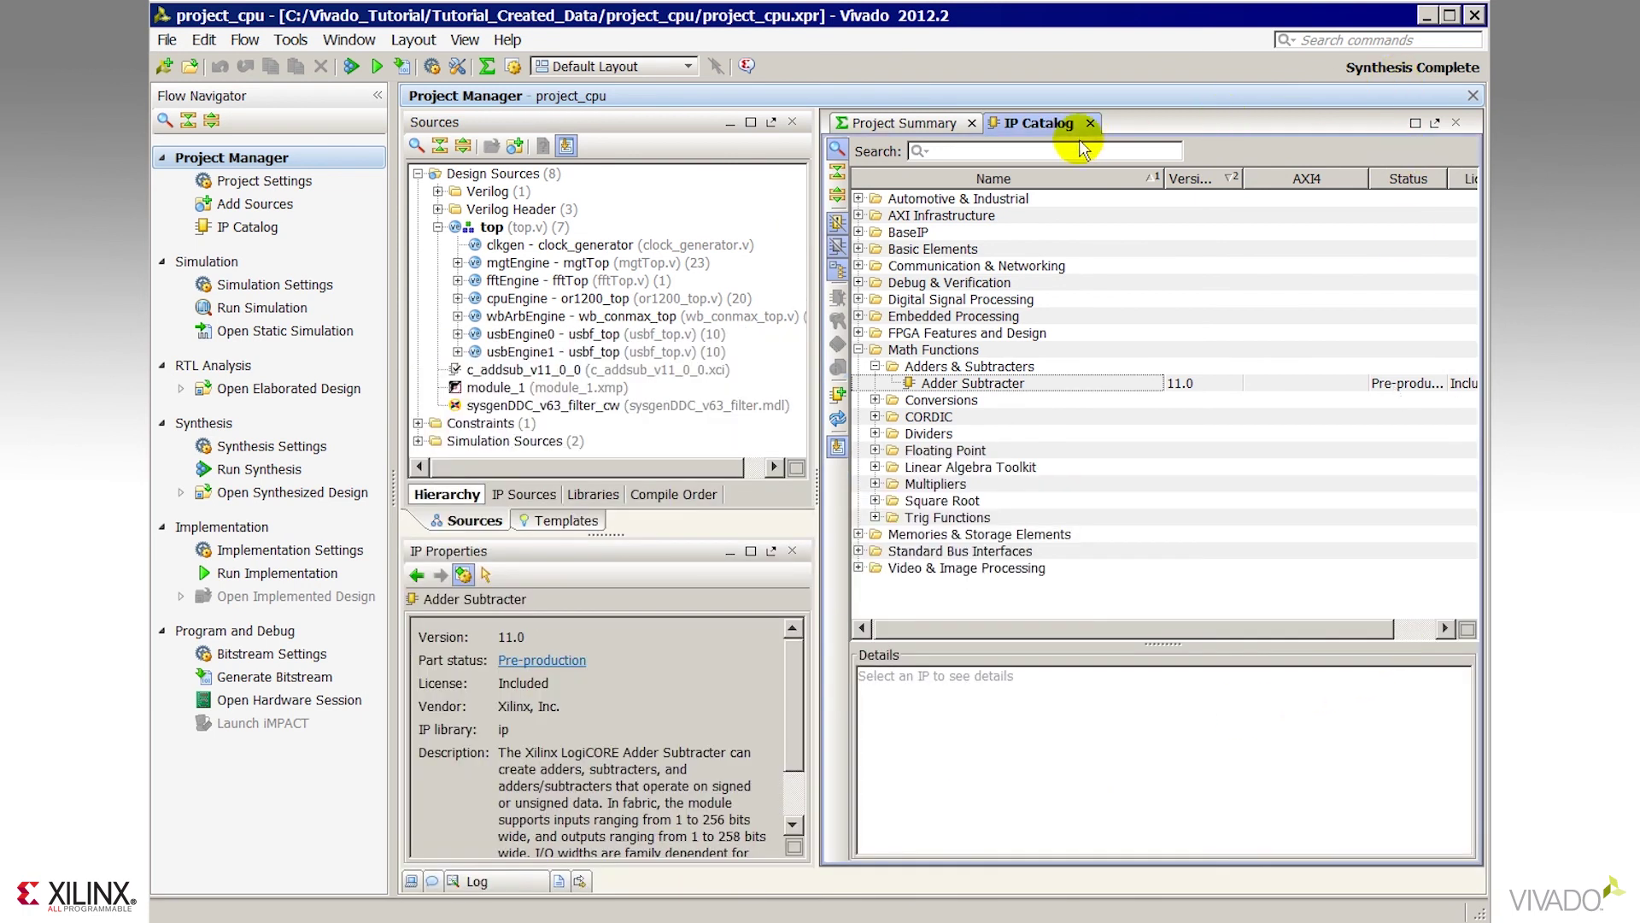
pyautogui.click(1090, 124)
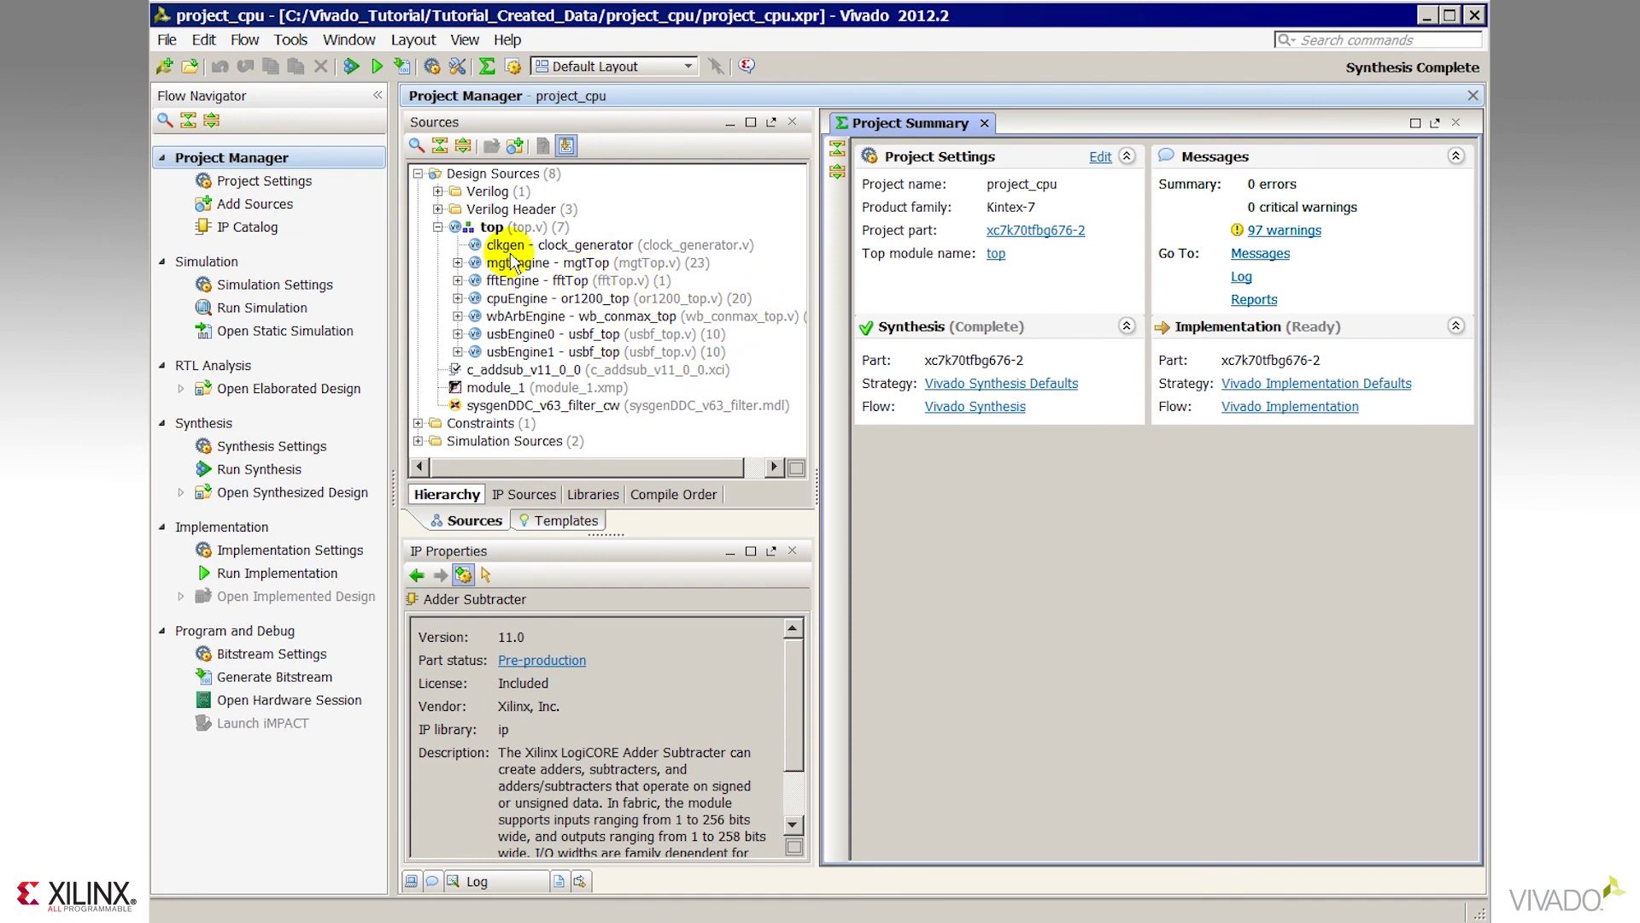
# Add an extra slash to the first comment line of clock_generator.v and close the file with the change saved
pyautogui.doubleClick(557, 246)
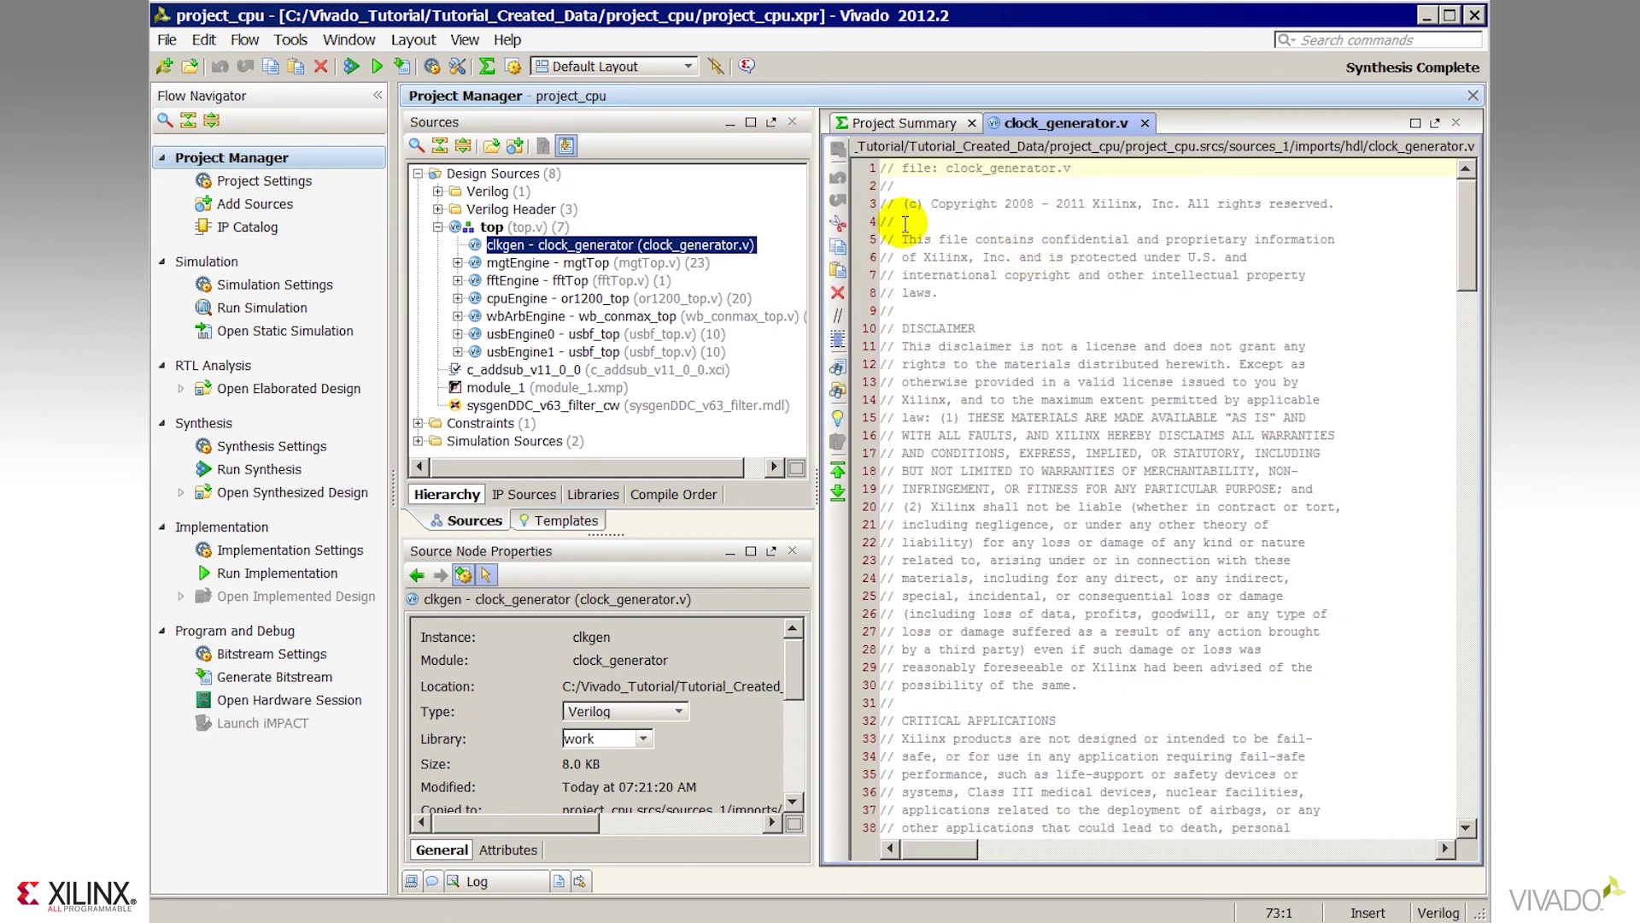
pyautogui.click(890, 175)
pyautogui.write('/')
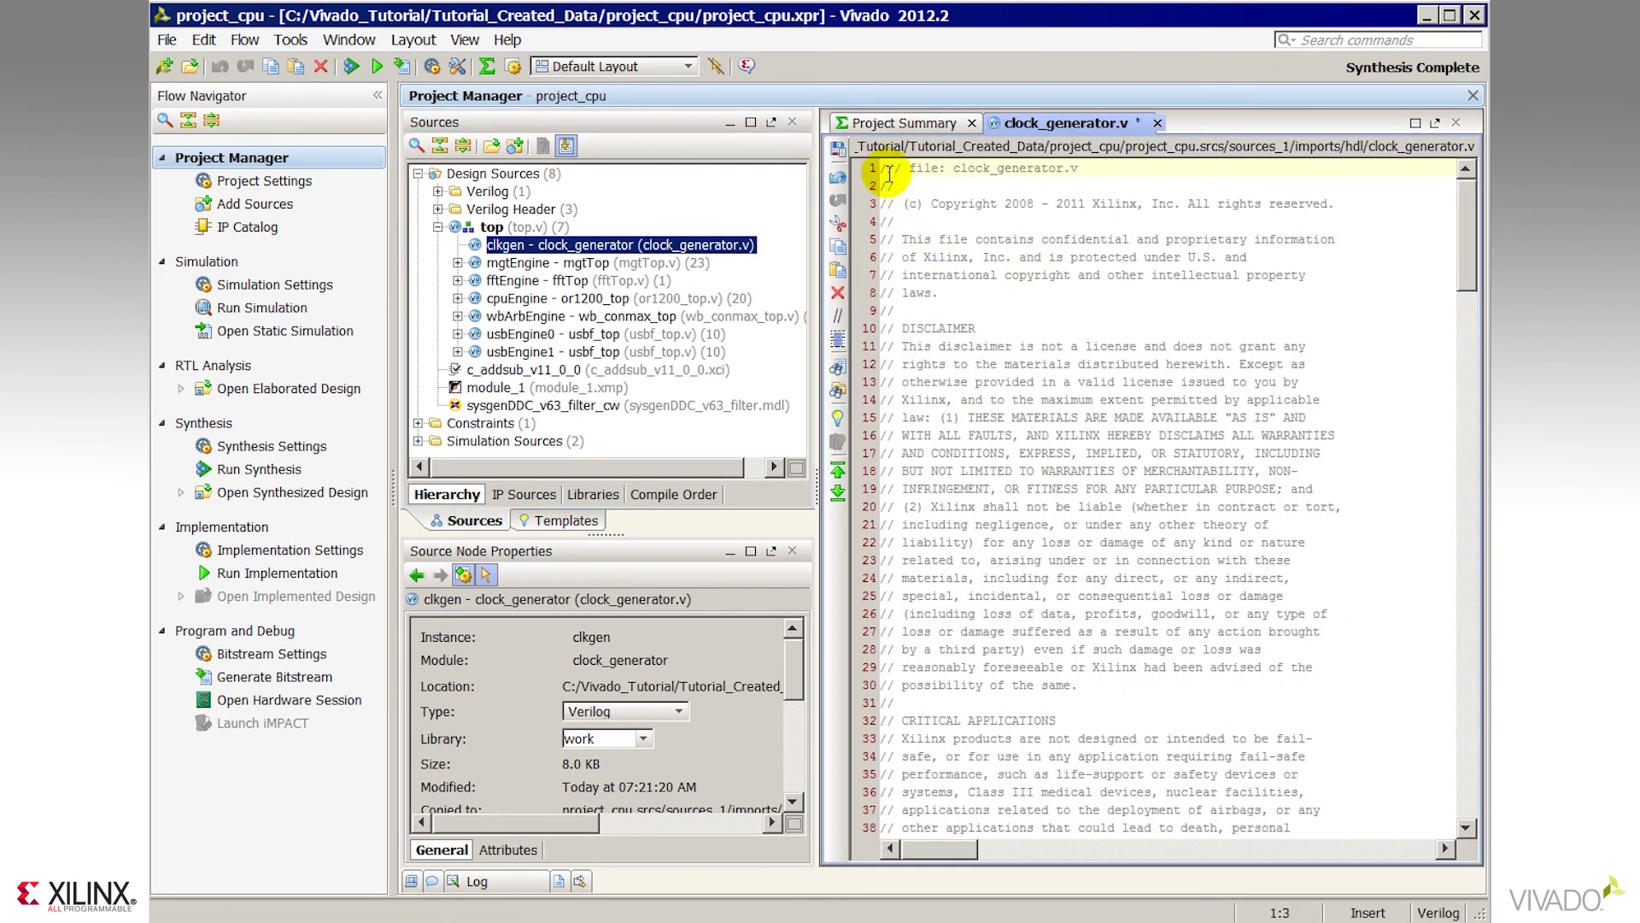
pyautogui.click(1158, 123)
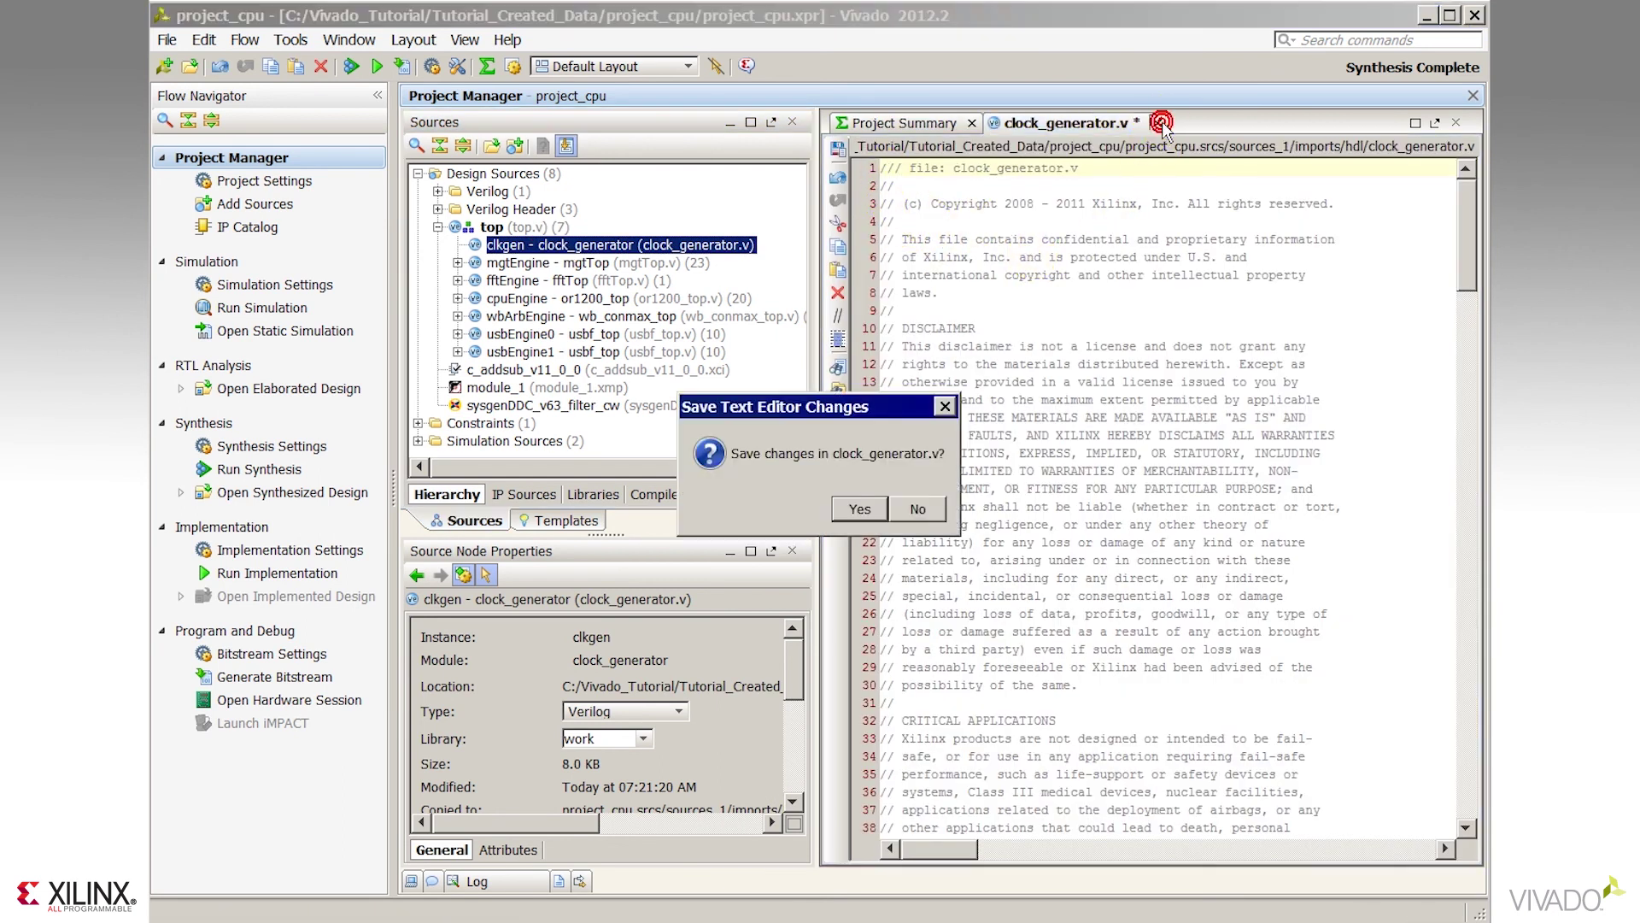
pyautogui.click(857, 508)
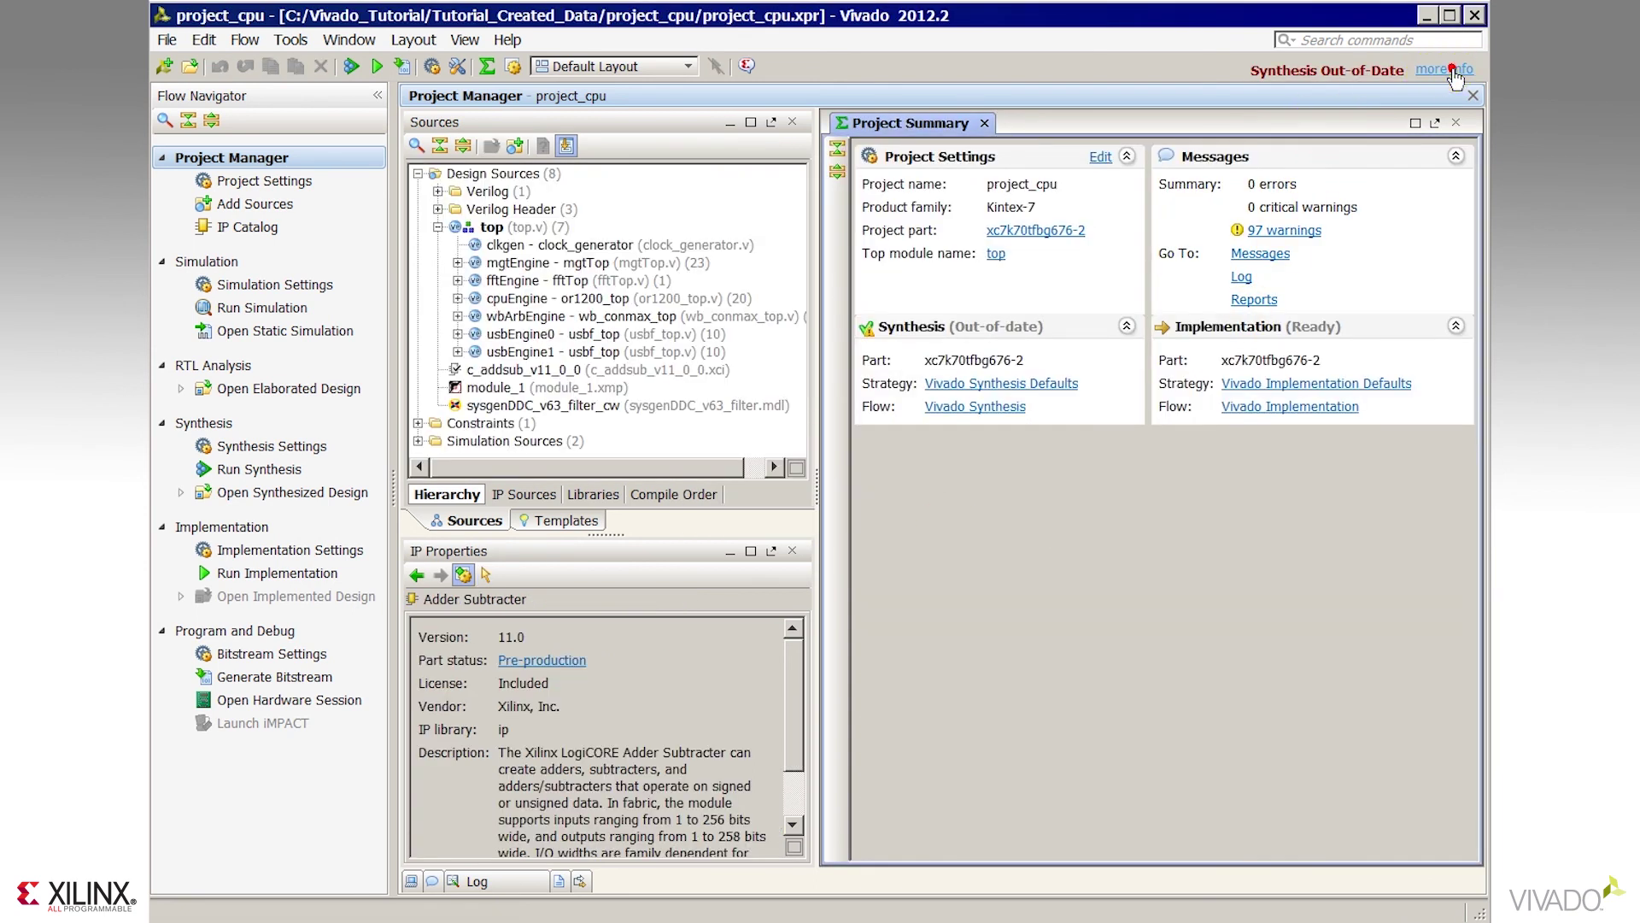
# Show the reason for the out-of-date synthesis status and force the run up-to-date
pyautogui.click(1452, 70)
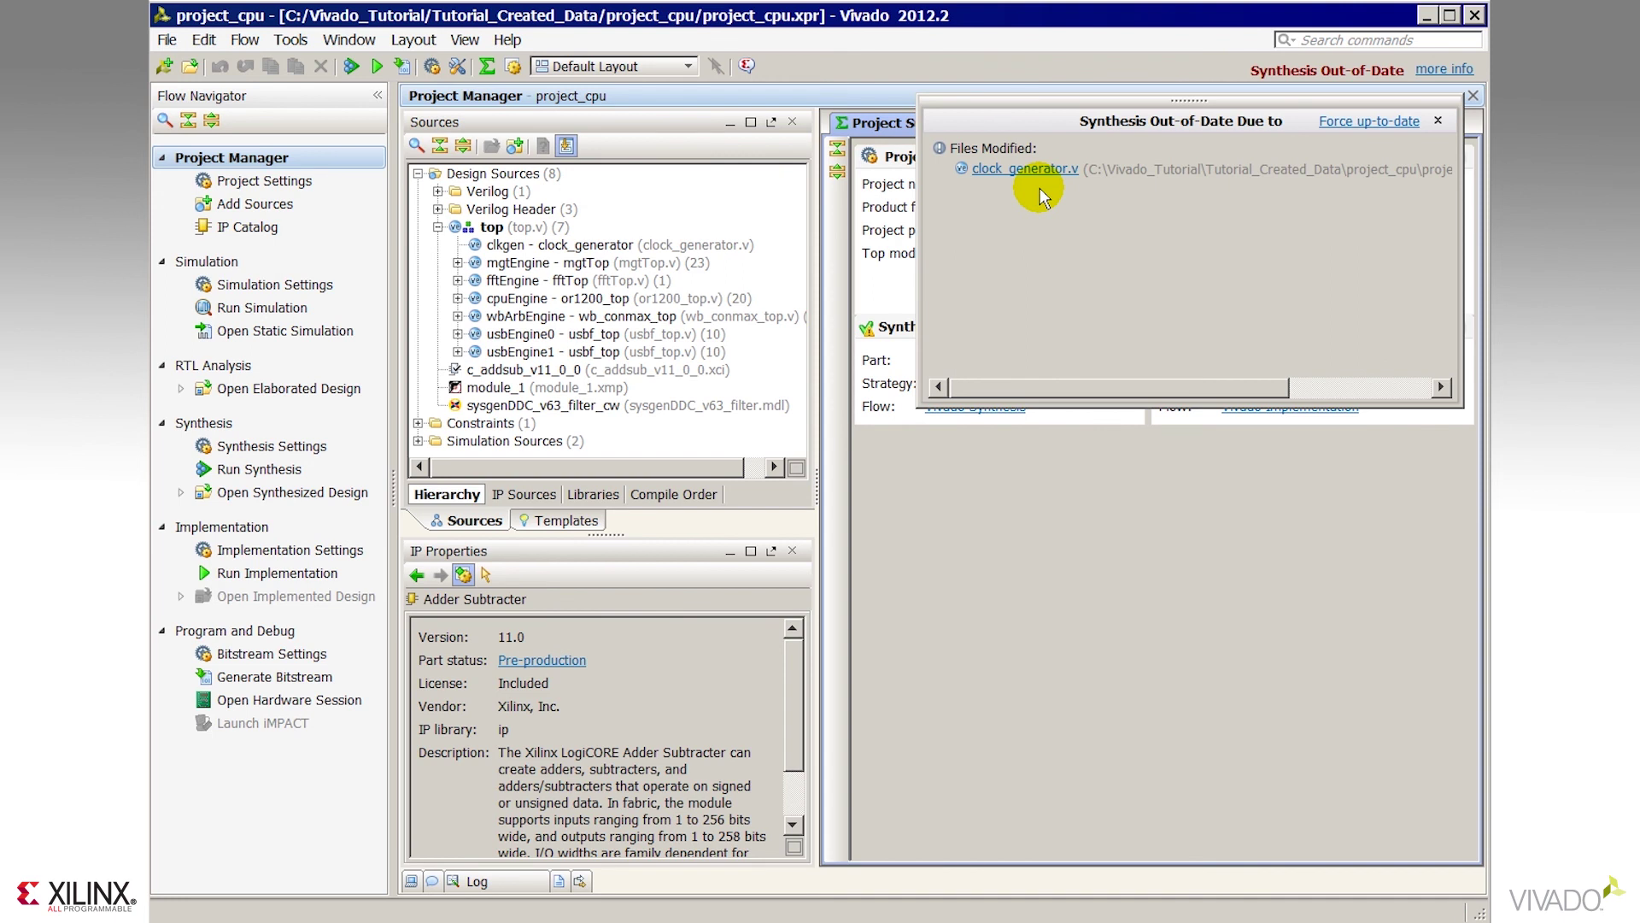
pyautogui.moveTo(1101, 395)
pyautogui.mouseDown()
pyautogui.moveTo(1204, 391)
pyautogui.moveTo(1102, 398)
pyautogui.mouseUp()
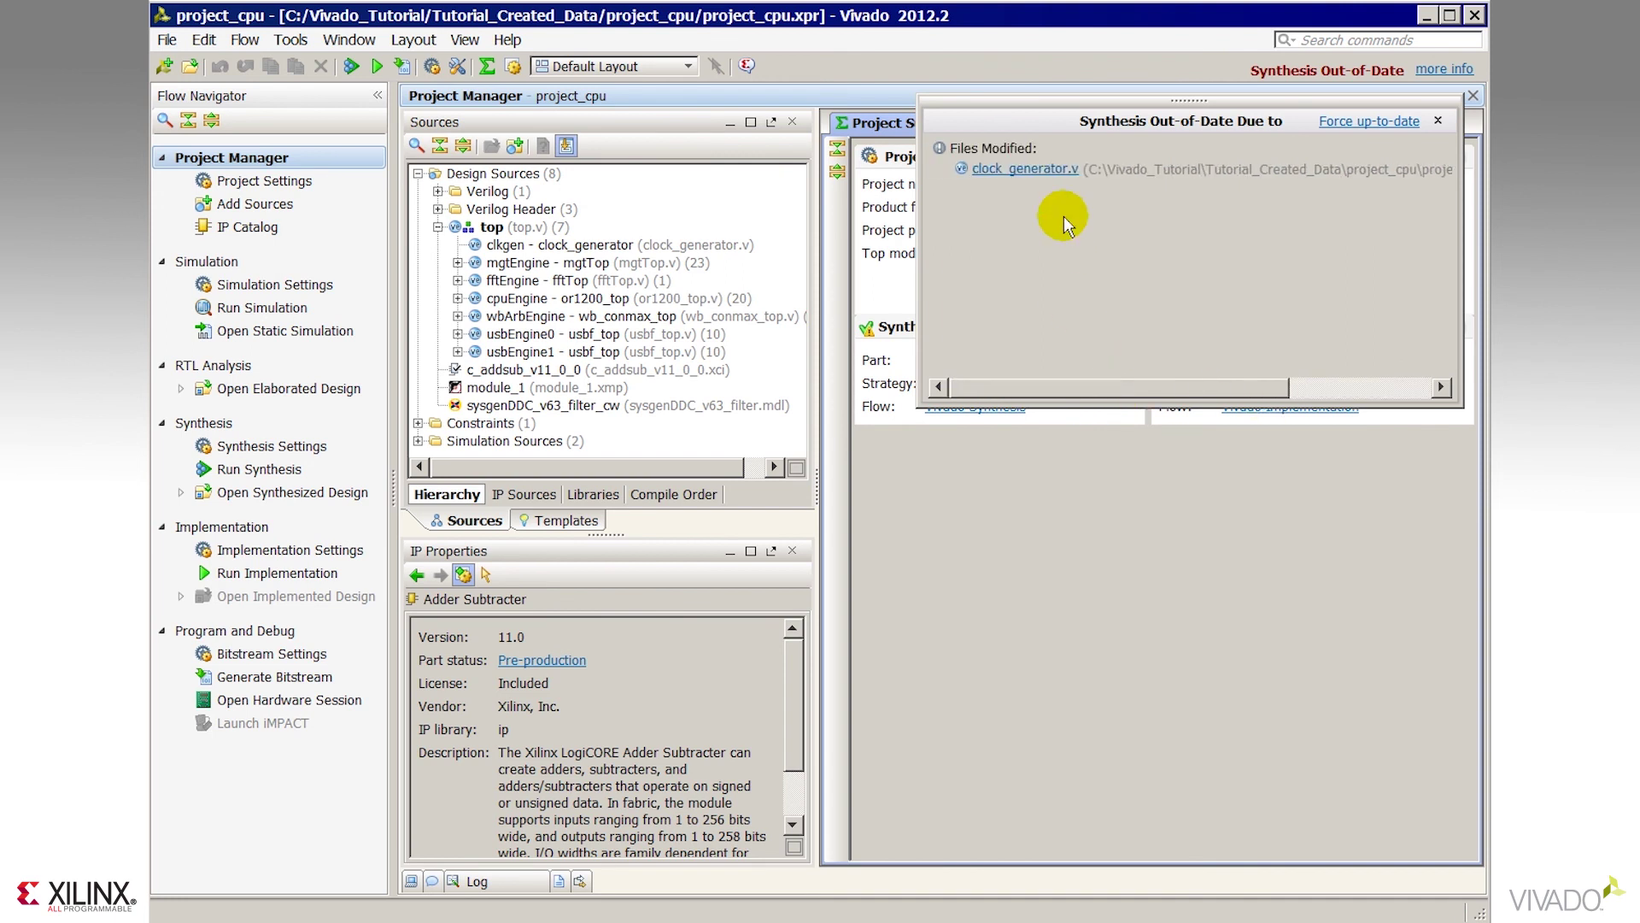
pyautogui.click(1377, 122)
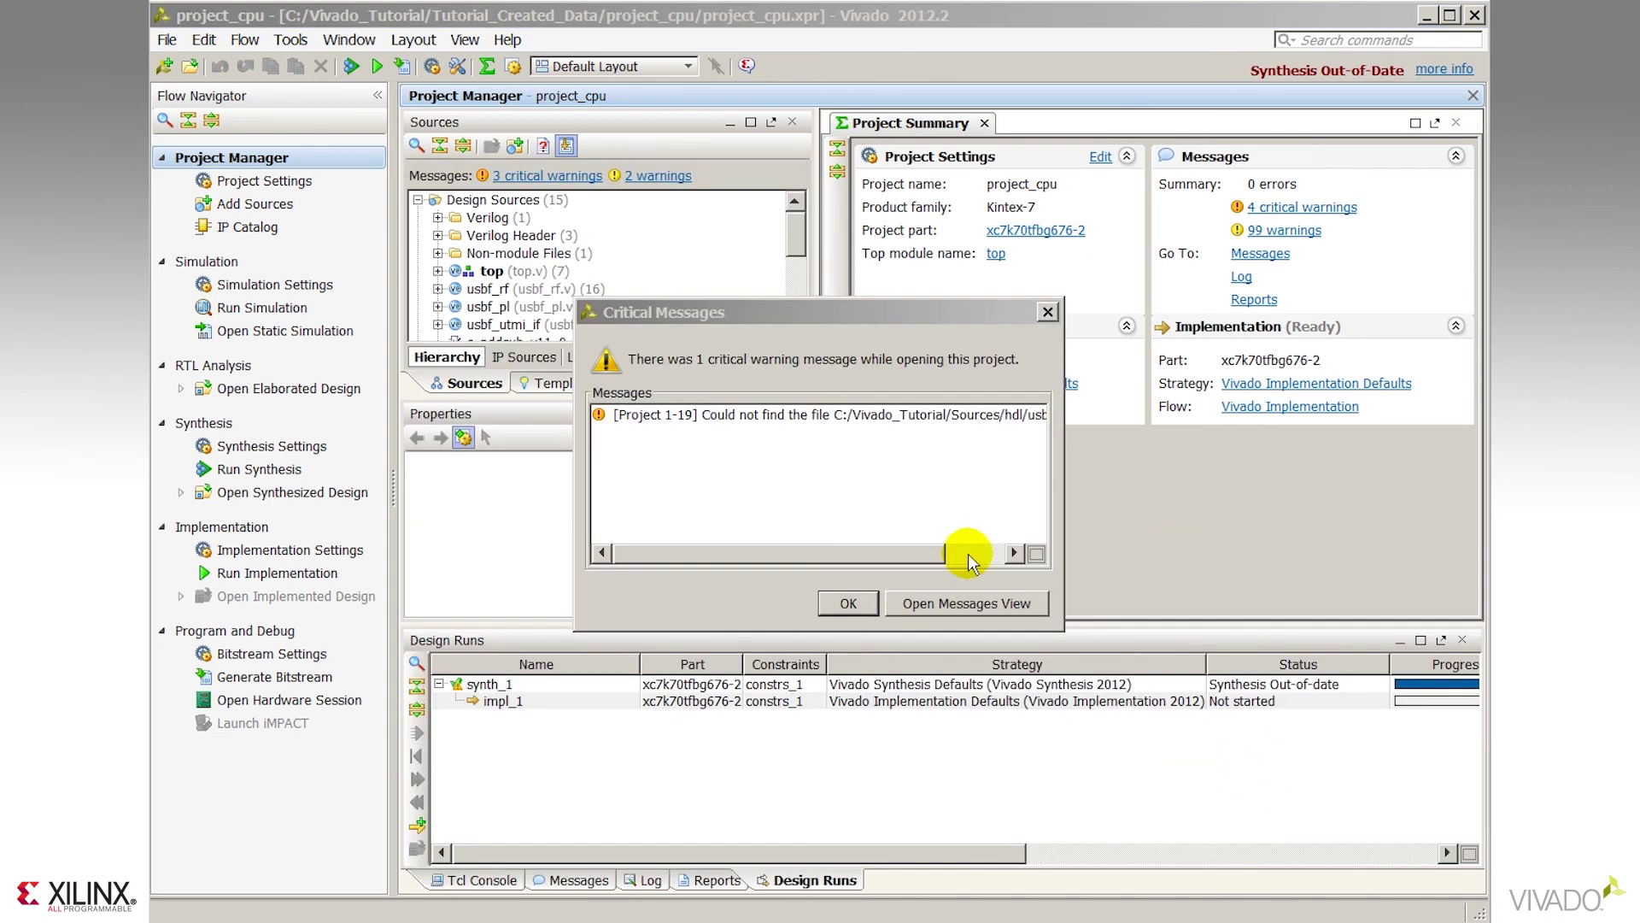
# Read the full critical warning about the missing source file and dismiss the message
pyautogui.click(909, 555)
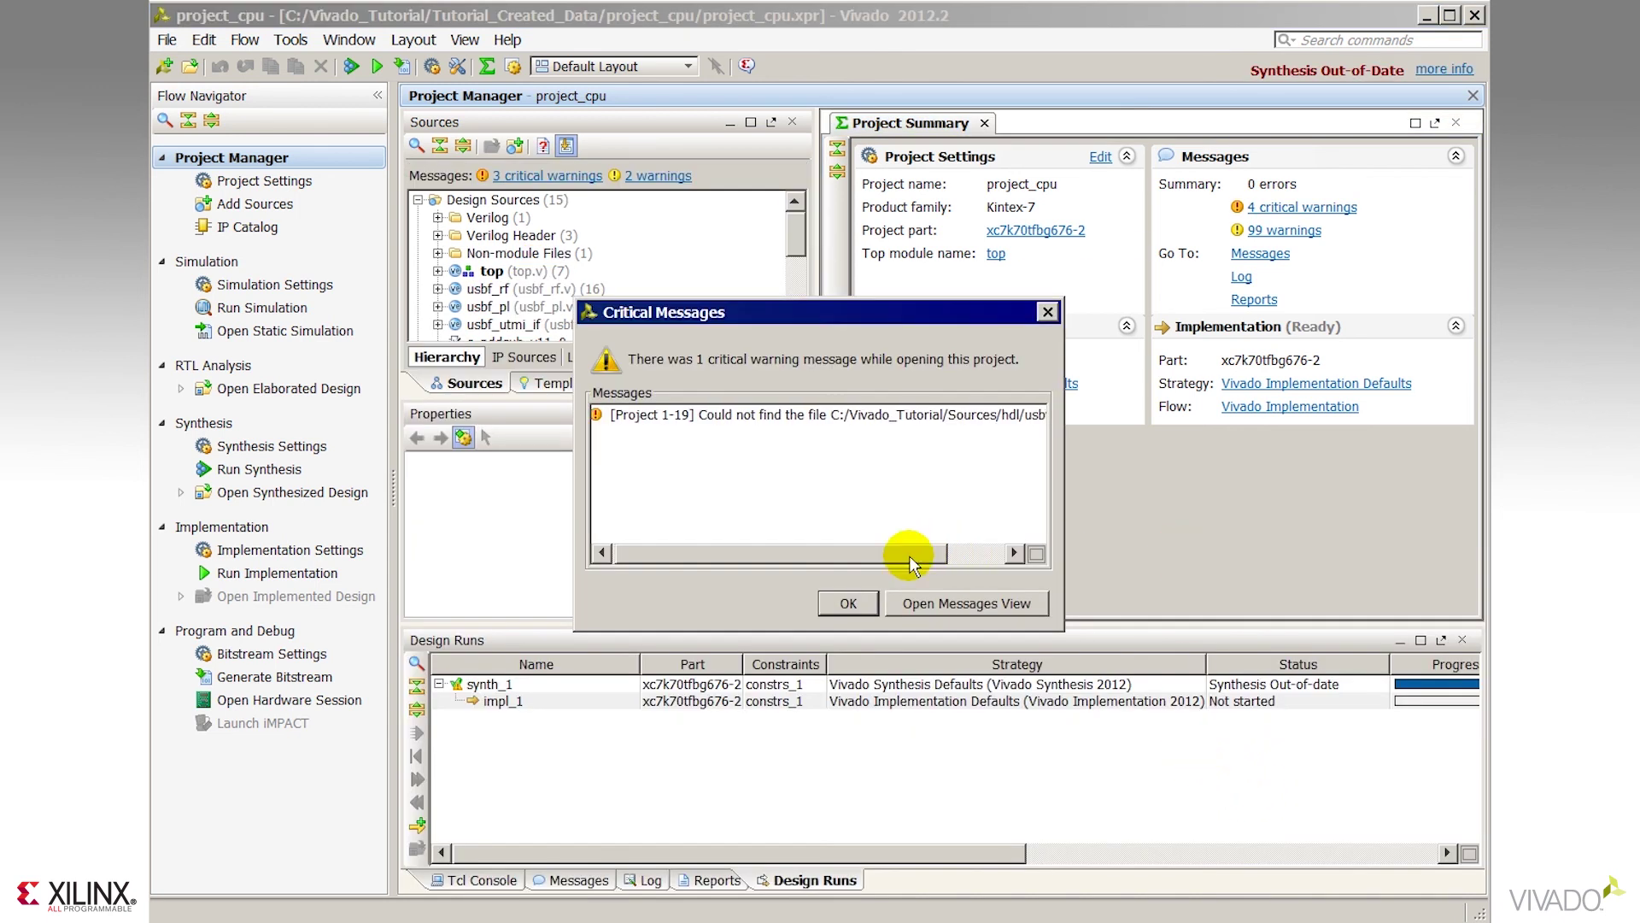
pyautogui.moveTo(908, 556); pyautogui.dragTo(999, 562)
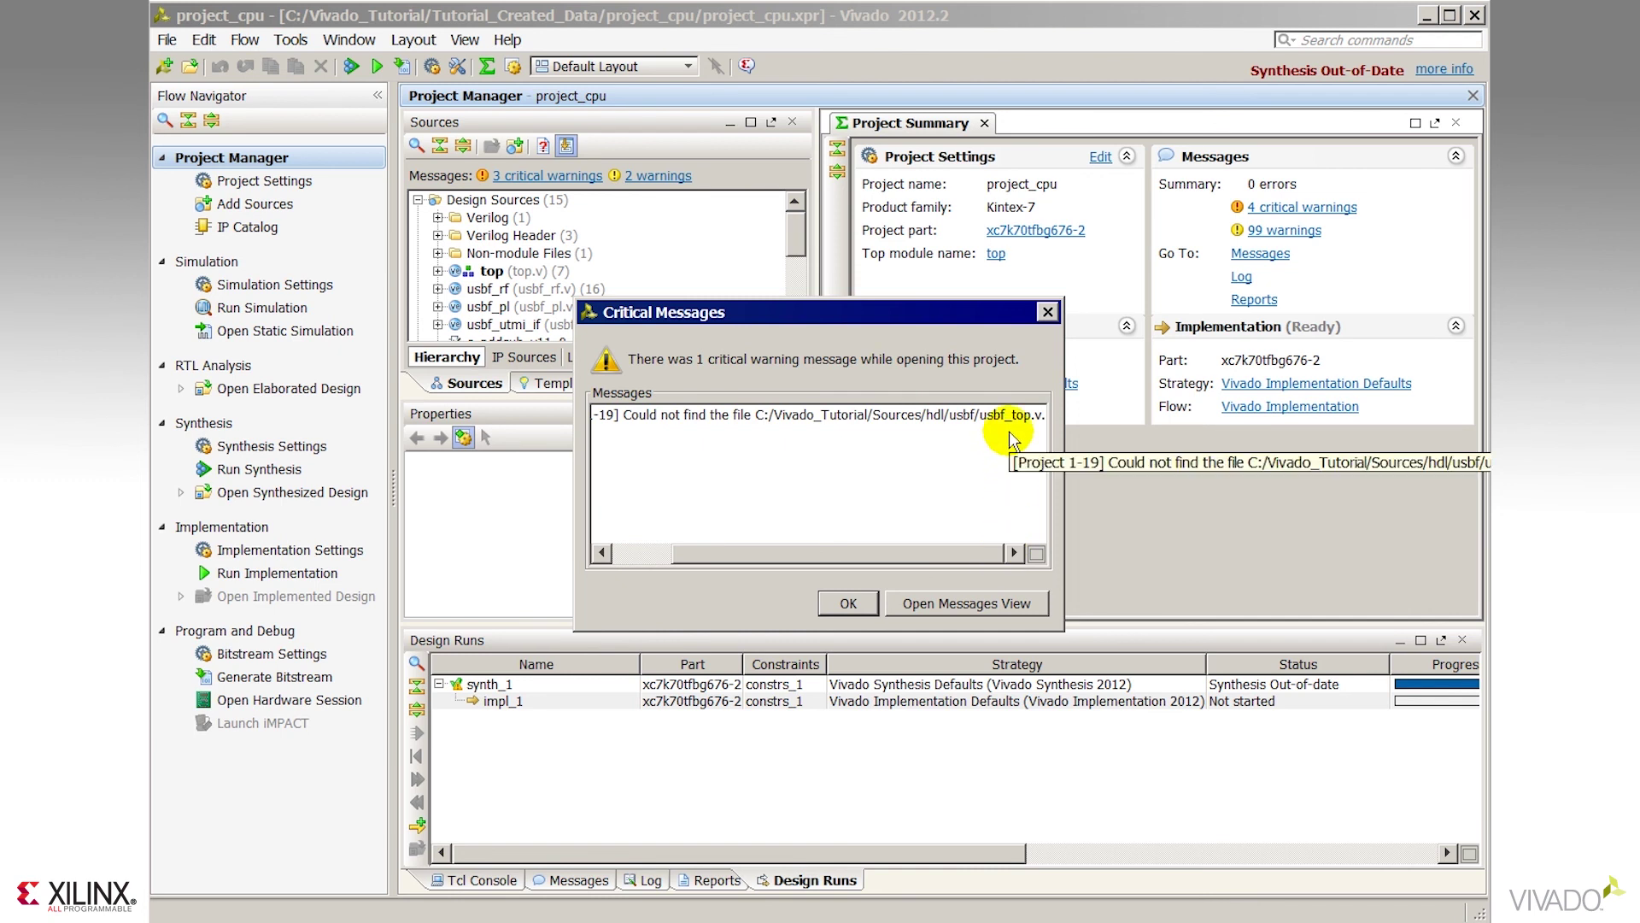
pyautogui.moveTo(983, 555); pyautogui.dragTo(969, 568)
pyautogui.click(847, 603)
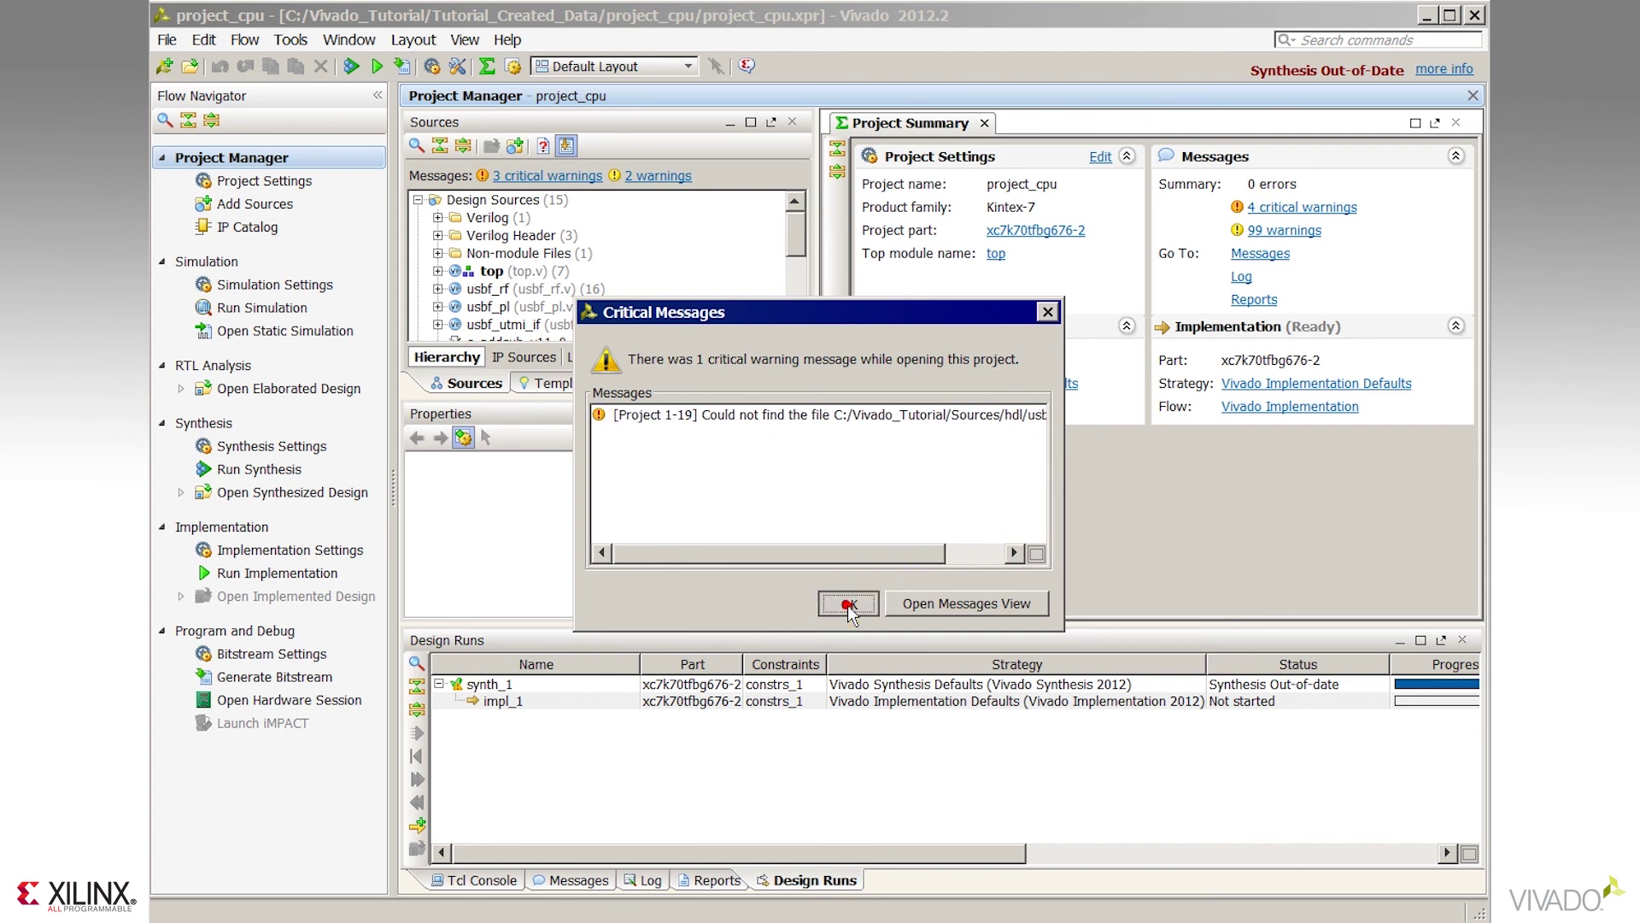
# Minimize the design runs to give the source hierarchy more room, and expand the top module
pyautogui.click(1402, 642)
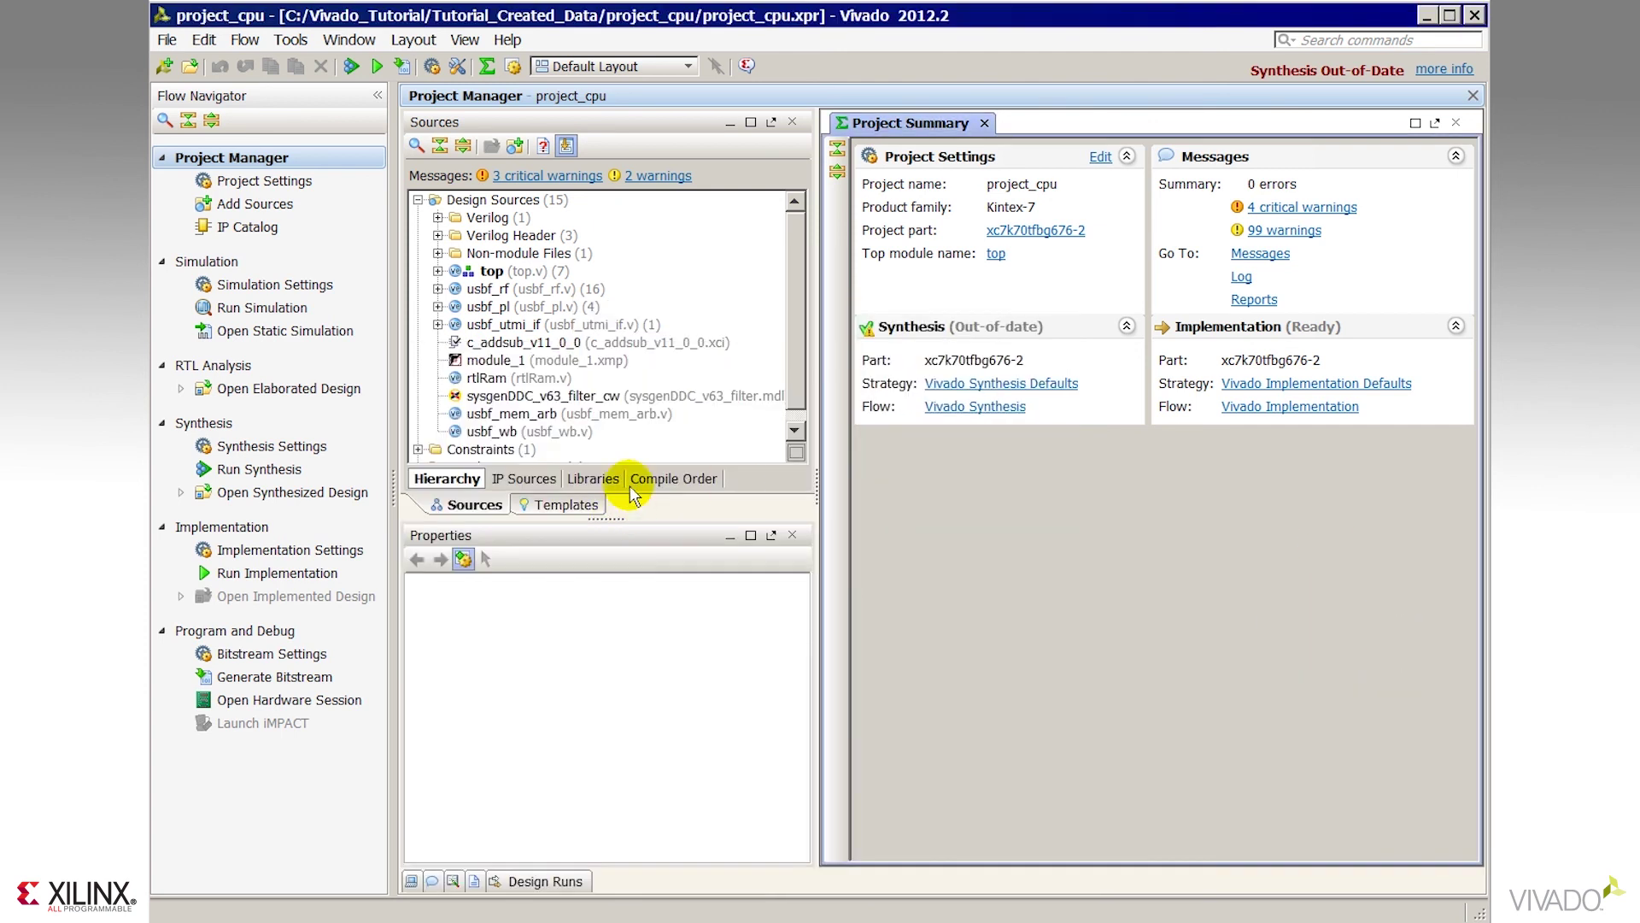
pyautogui.moveTo(603, 518); pyautogui.dragTo(605, 628)
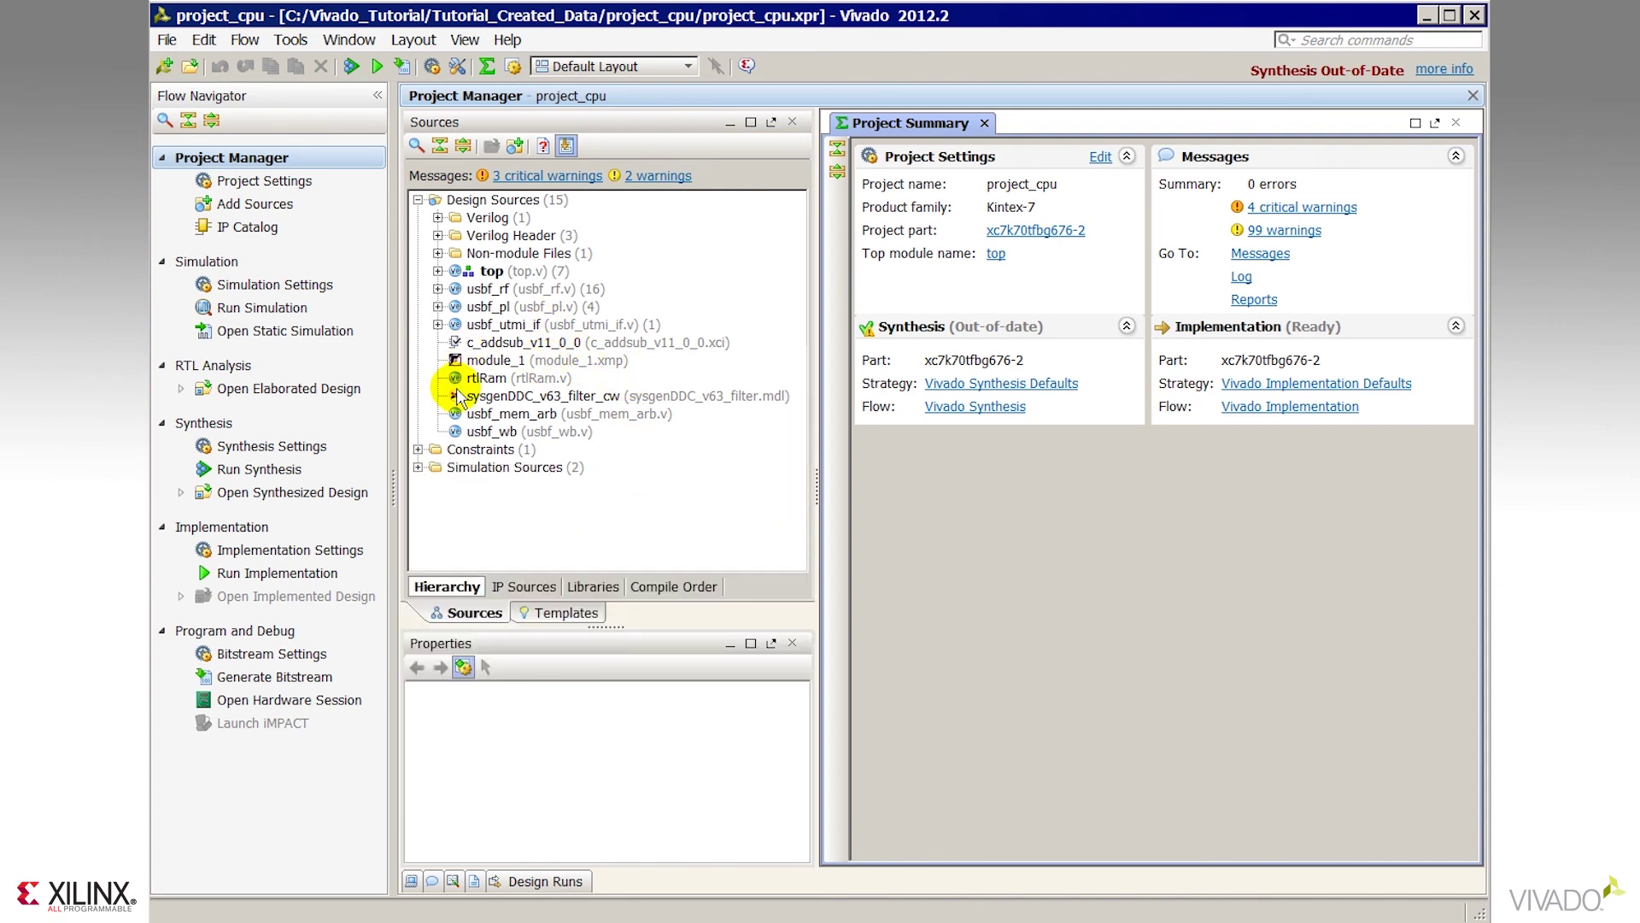
pyautogui.click(438, 271)
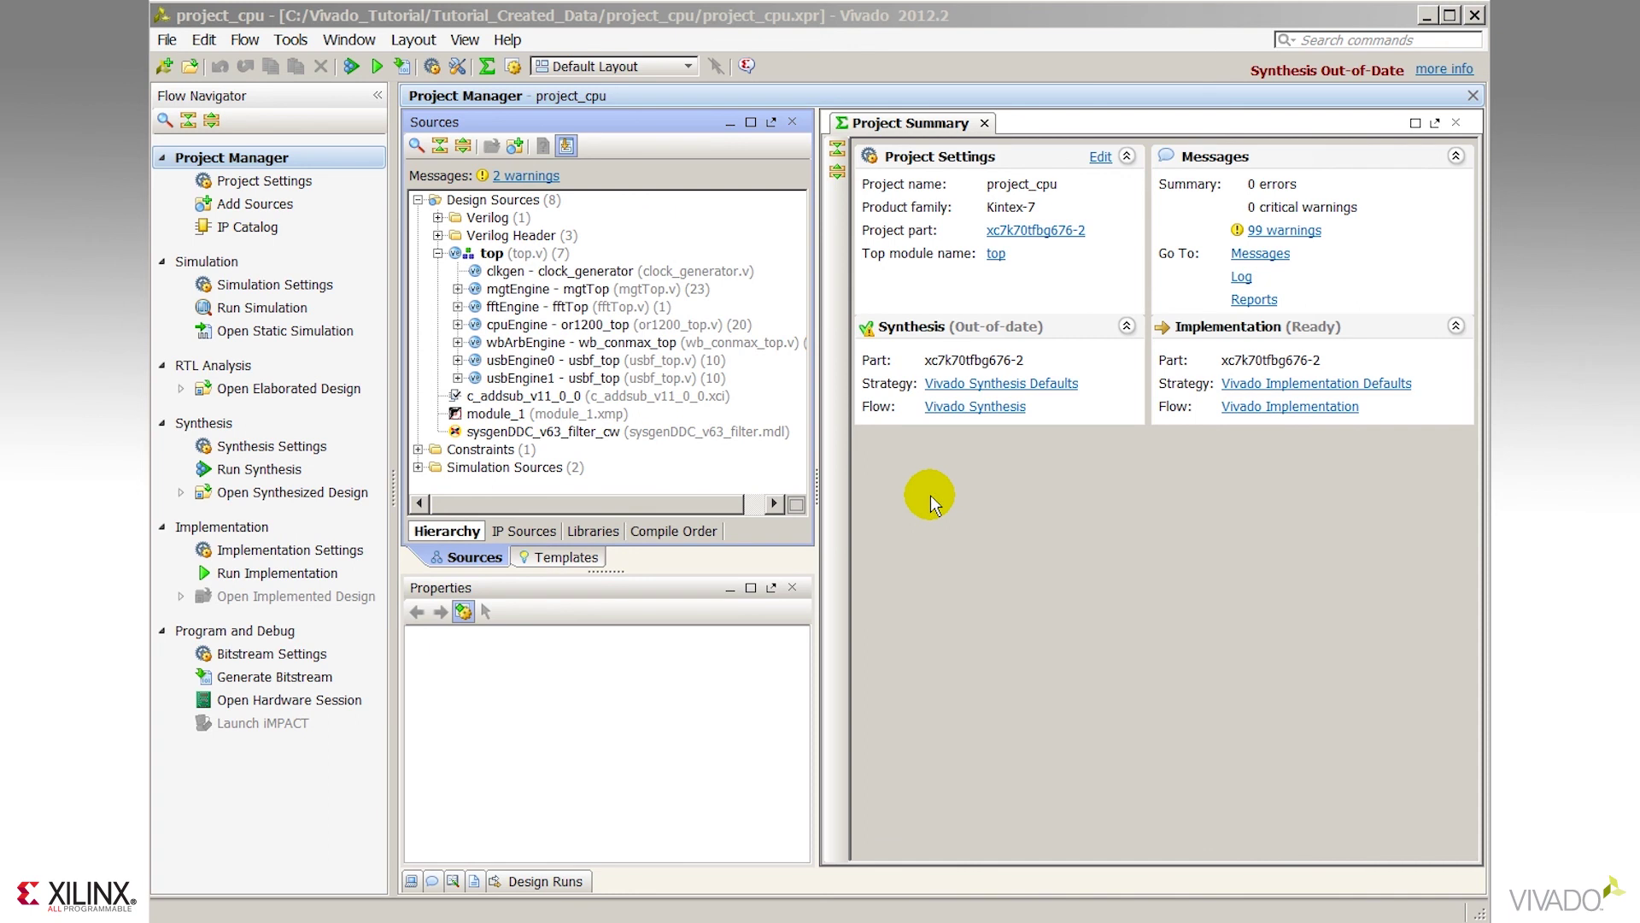
# Review the options for saving the project under a new name and location, and leave them without saving
pyautogui.click(167, 40)
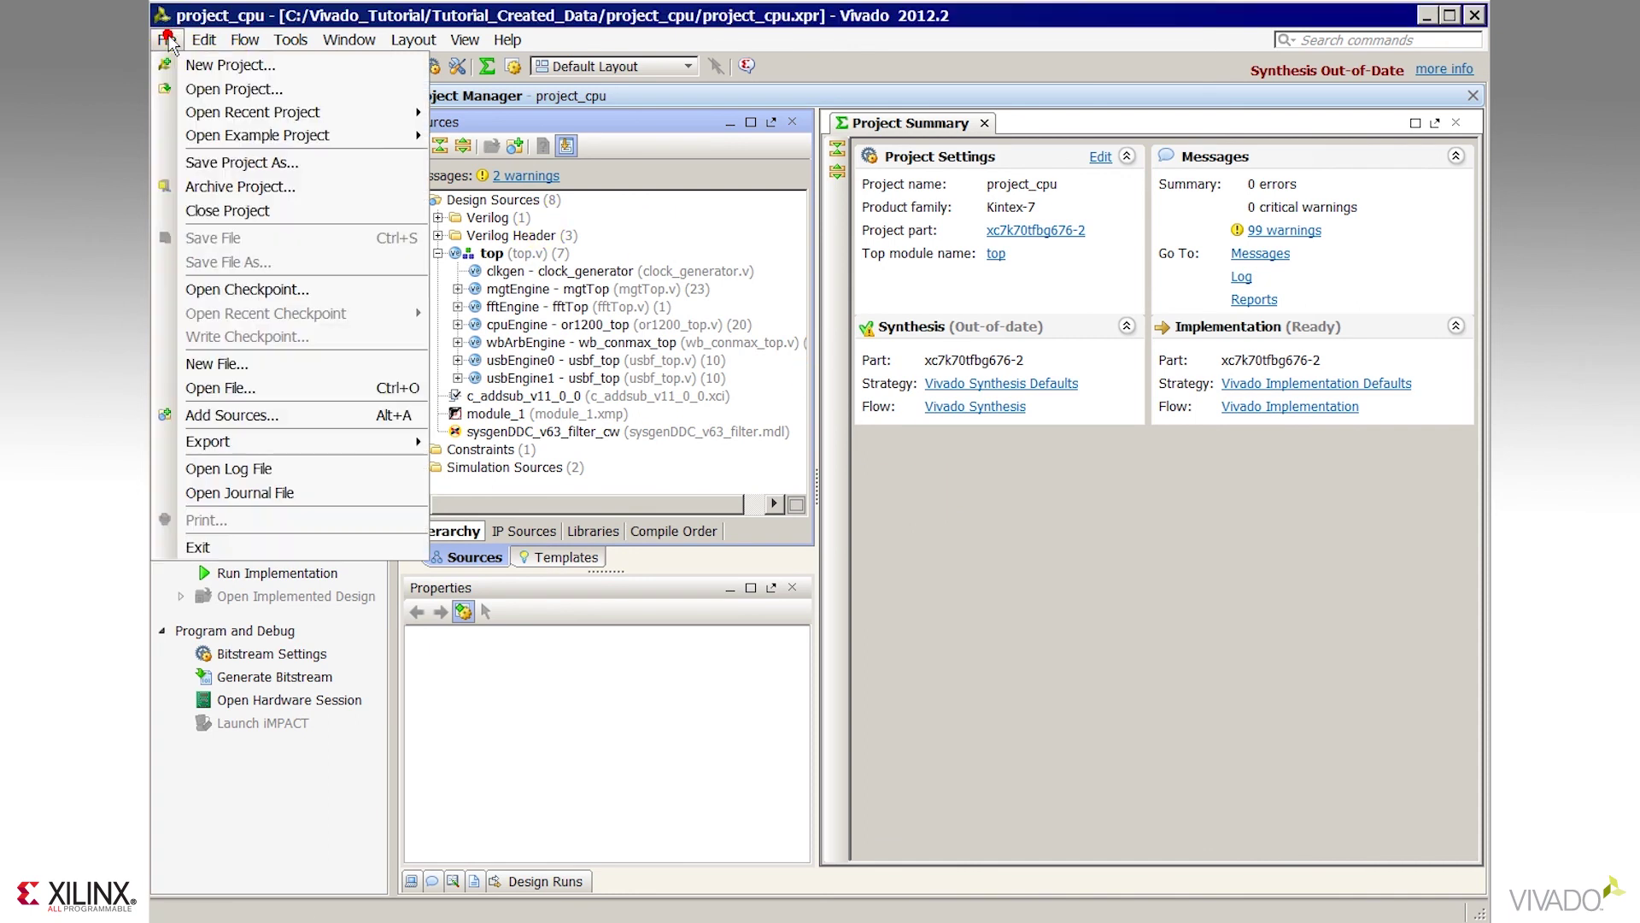
pyautogui.click(332, 164)
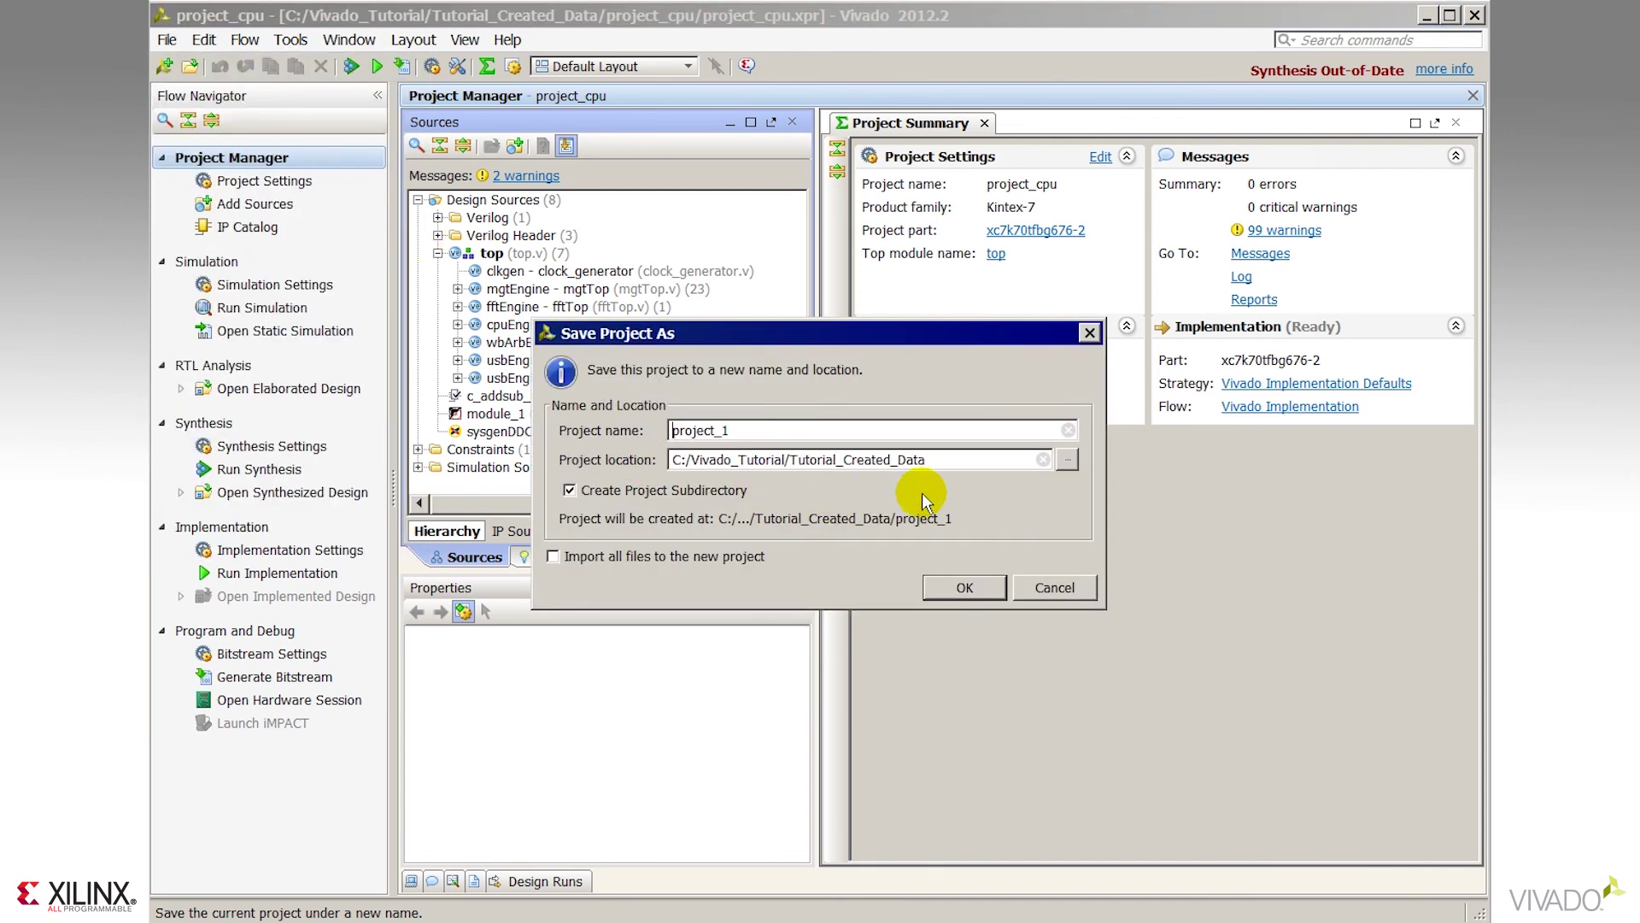
pyautogui.click(1054, 587)
# Review the project archive options, including the run results setting, and leave them without creating an archive
pyautogui.click(166, 39)
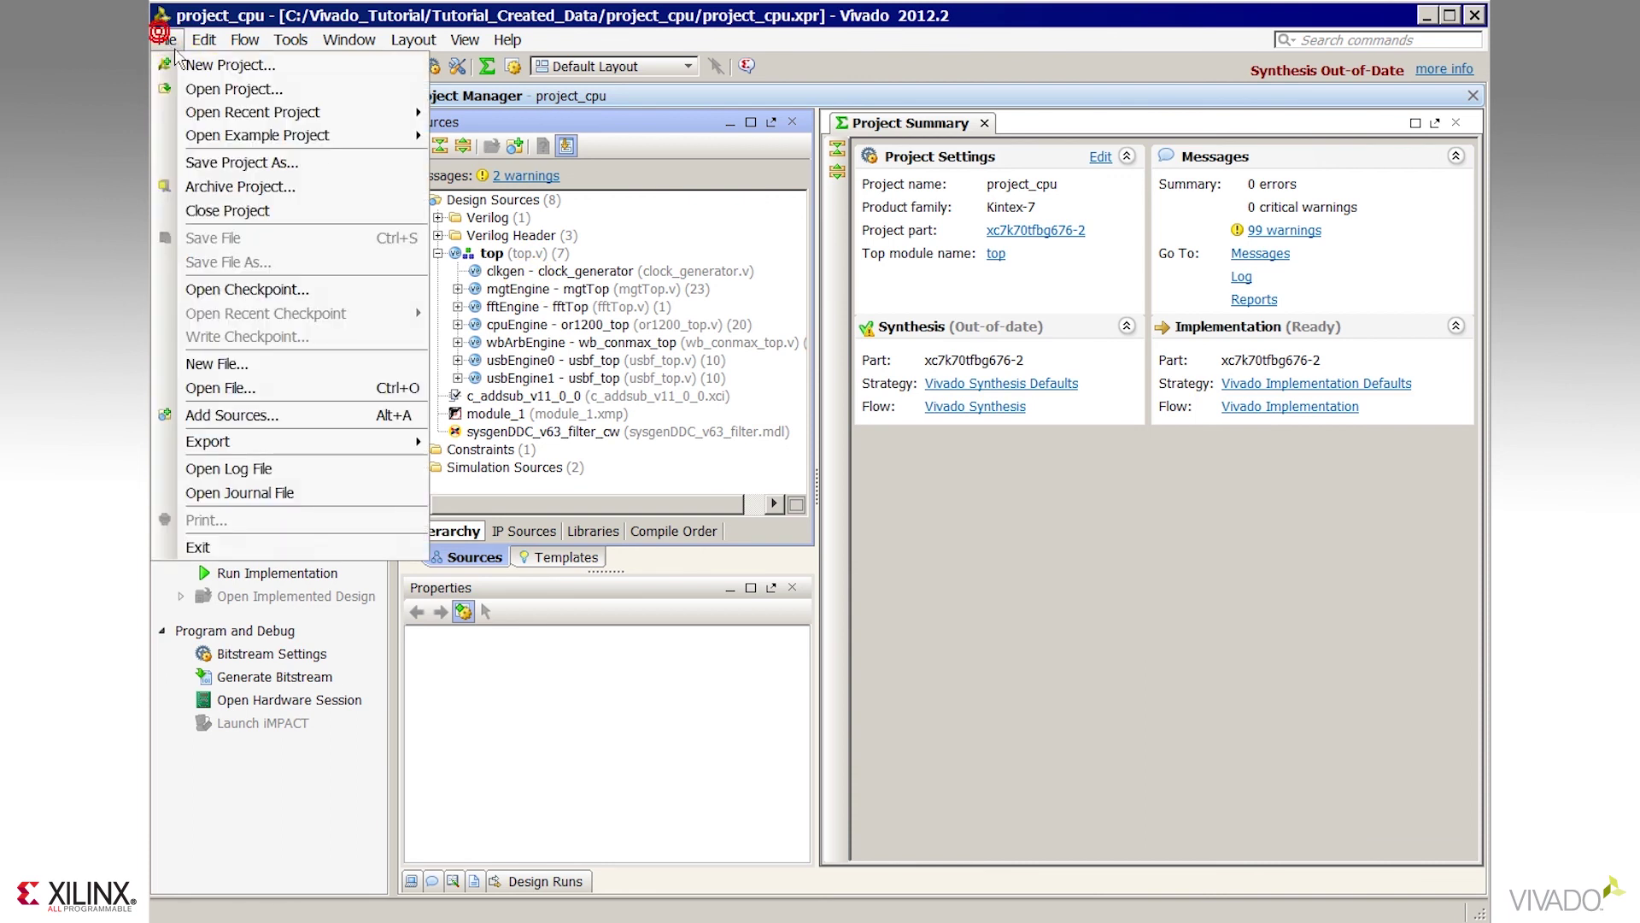
pyautogui.click(306, 189)
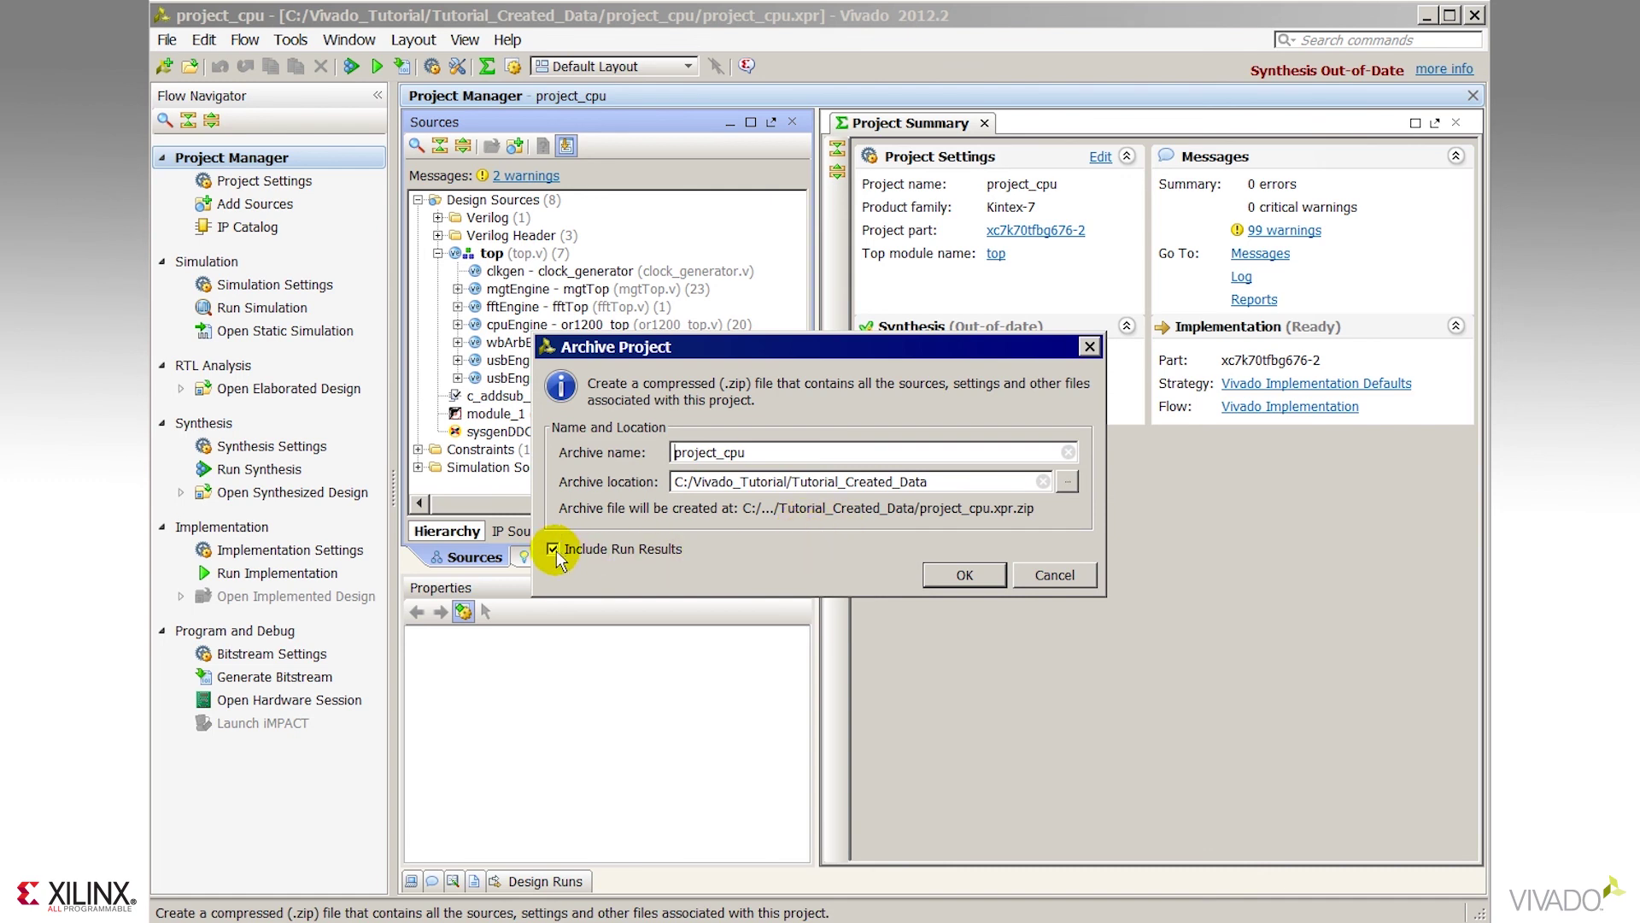
pyautogui.click(1052, 577)
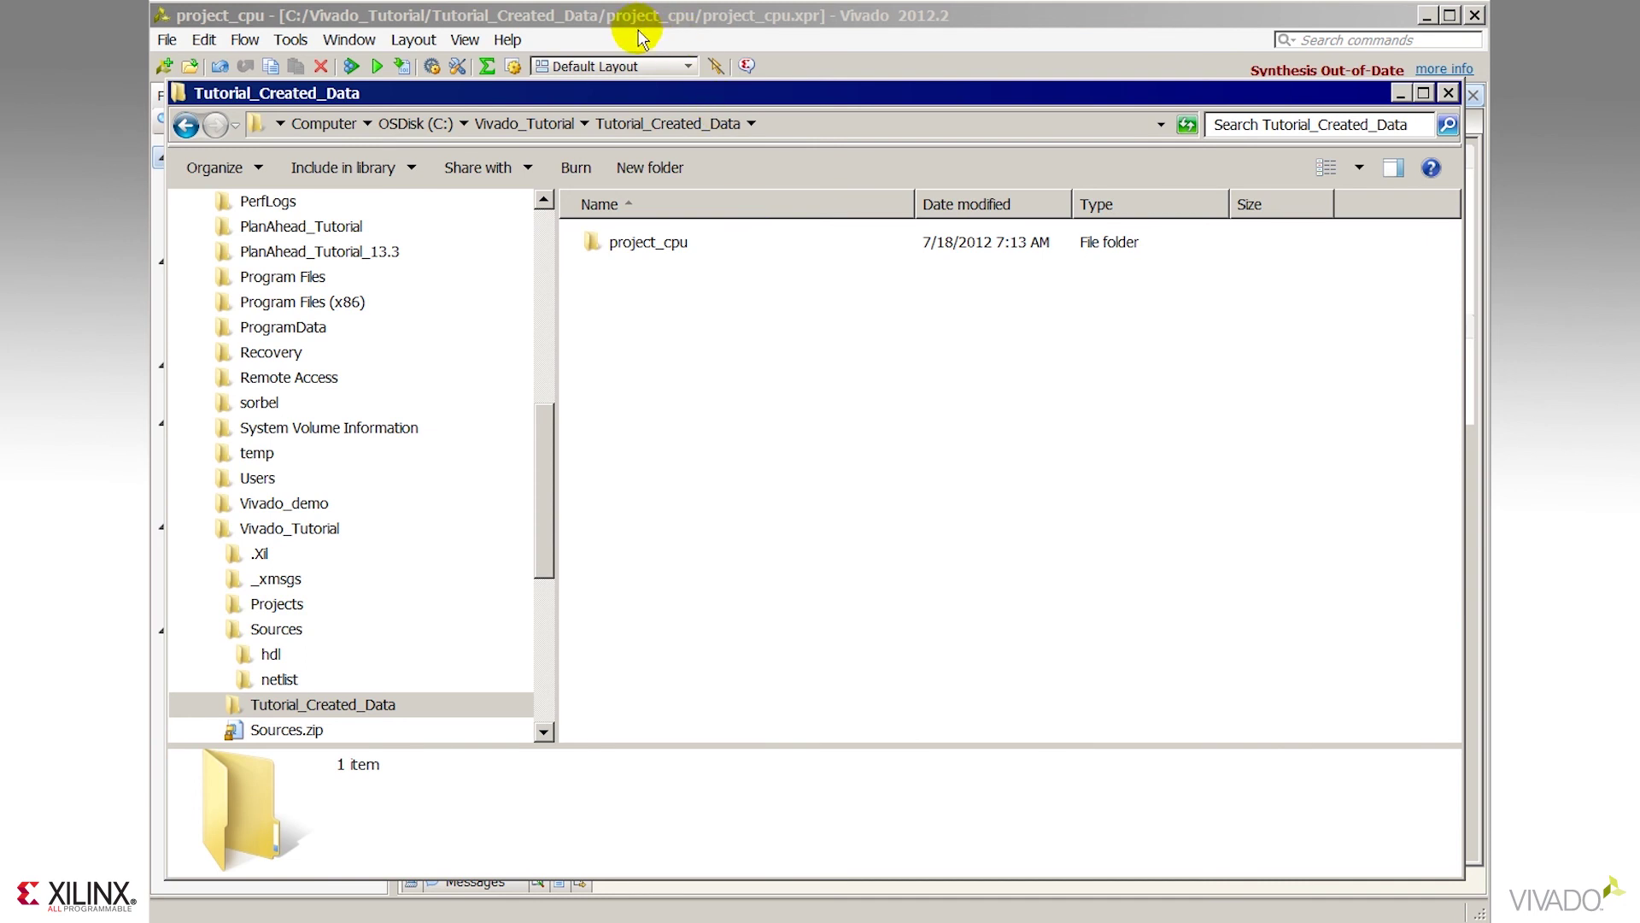
# In Windows Explorer, browse from project_cpu through project_cpu.srcs, sources_1 and imports to examine the imported hdl source files
pyautogui.doubleClick(633, 248)
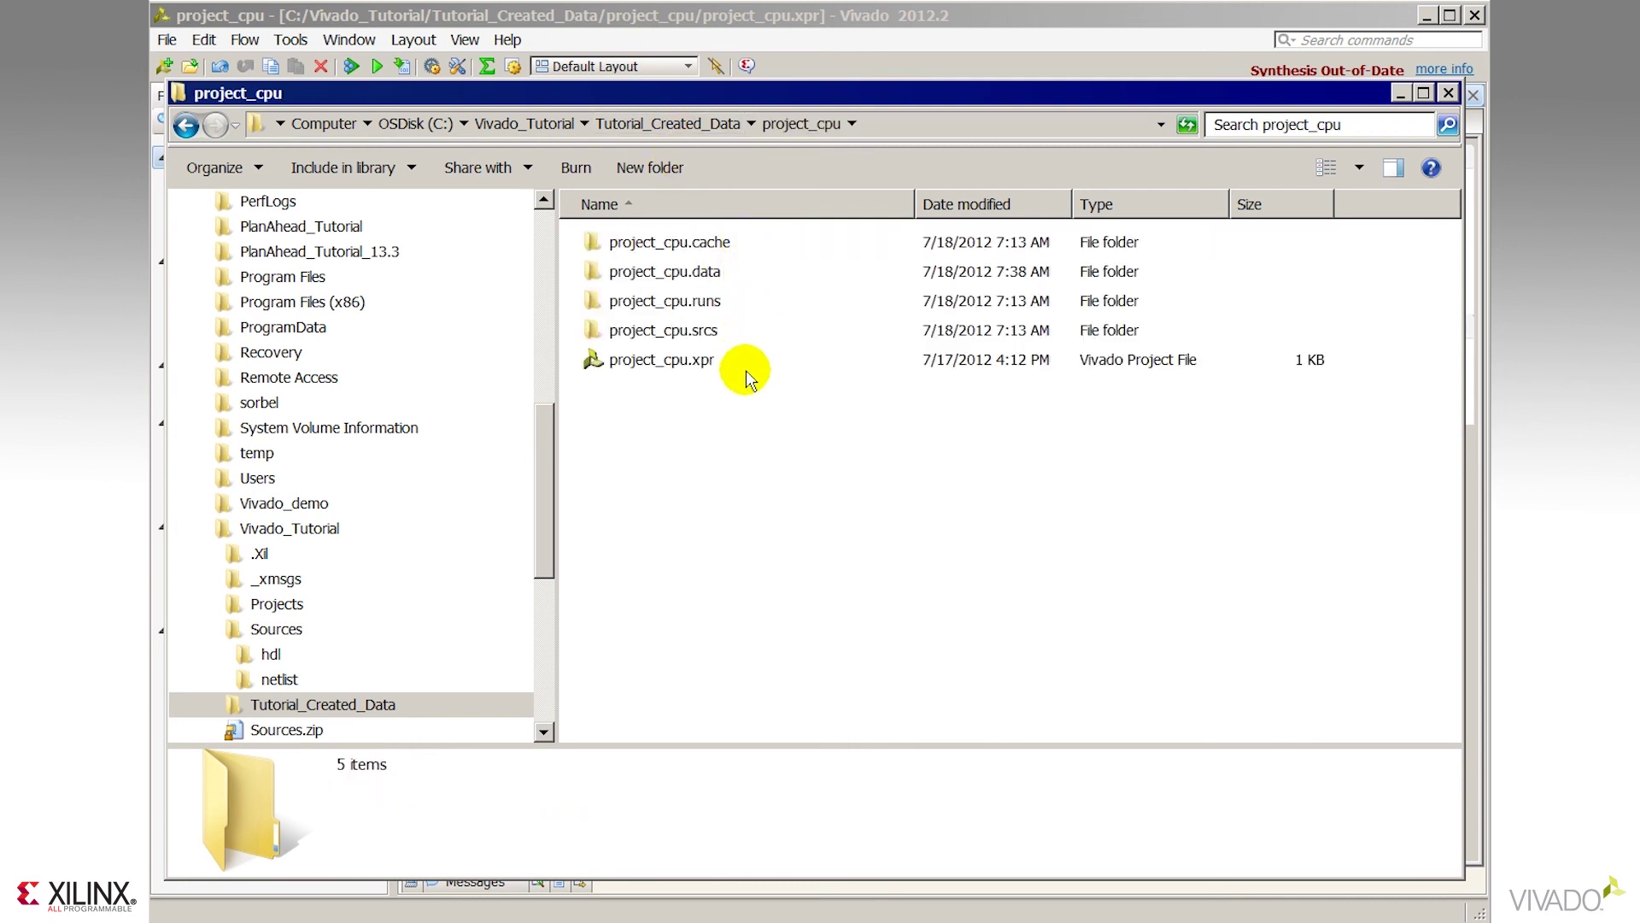
pyautogui.doubleClick(706, 333)
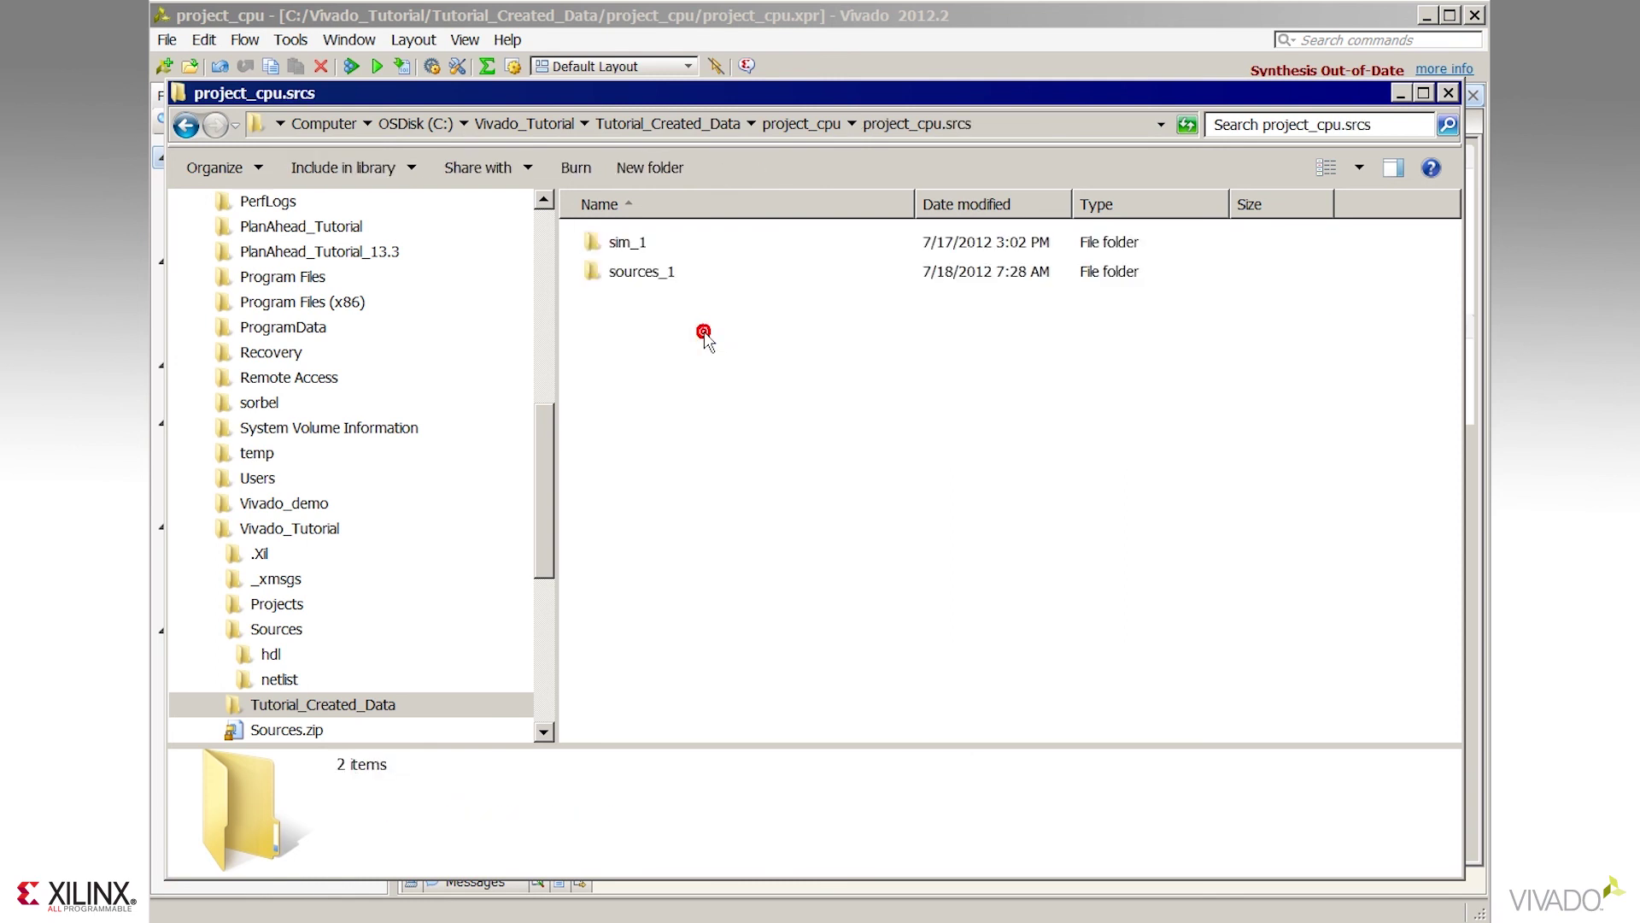
pyautogui.doubleClick(666, 273)
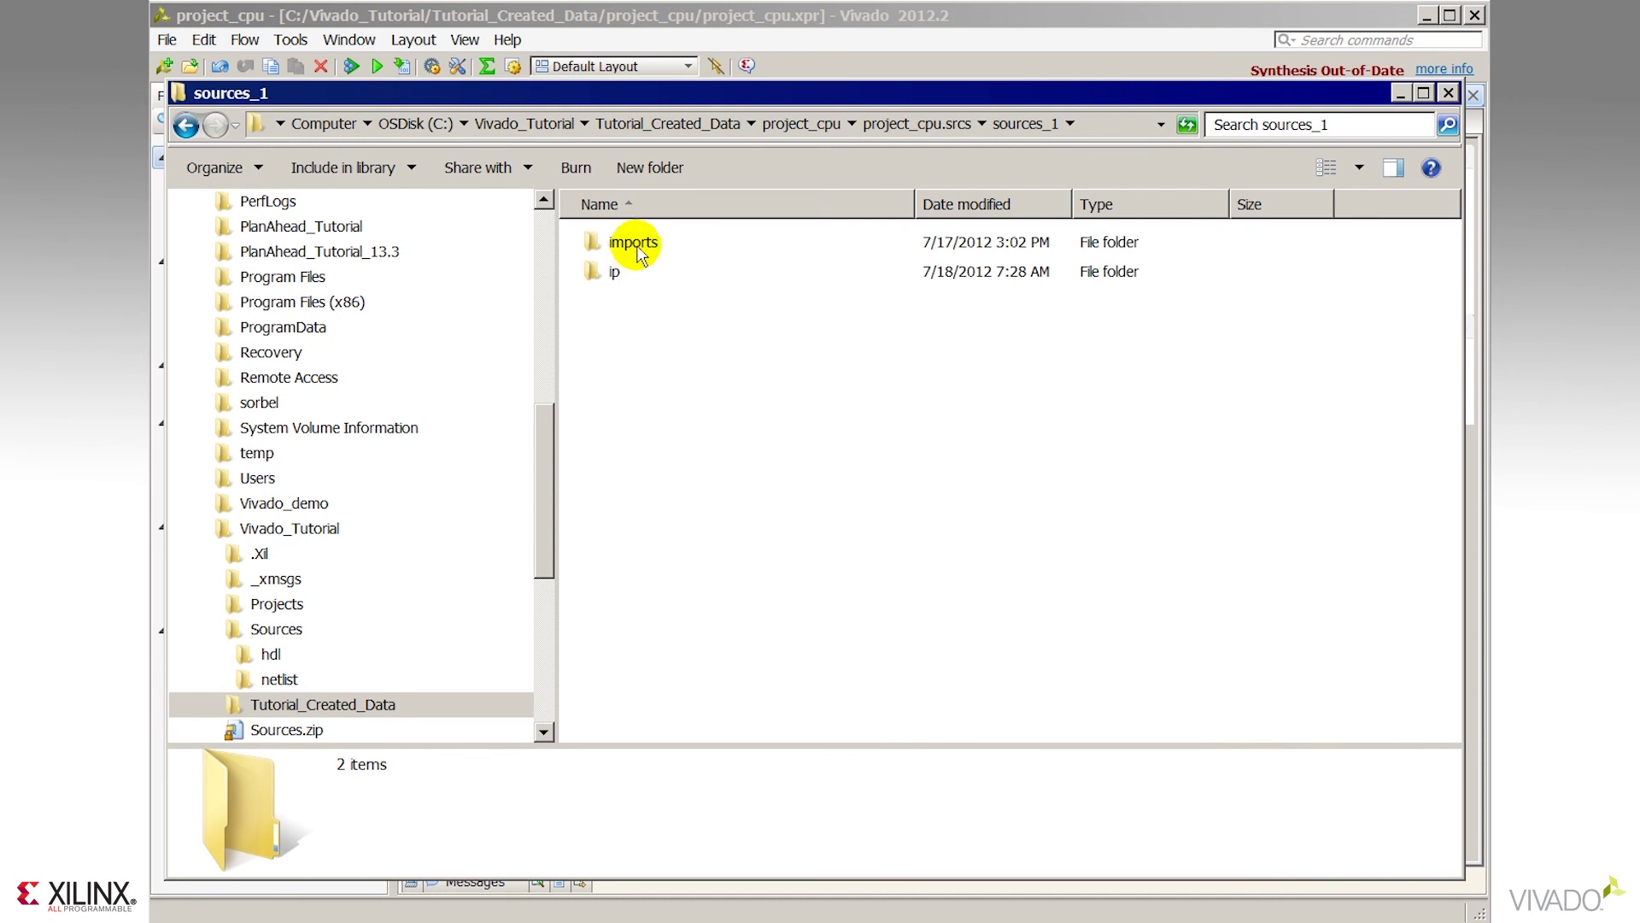
pyautogui.doubleClick(633, 247)
pyautogui.doubleClick(622, 243)
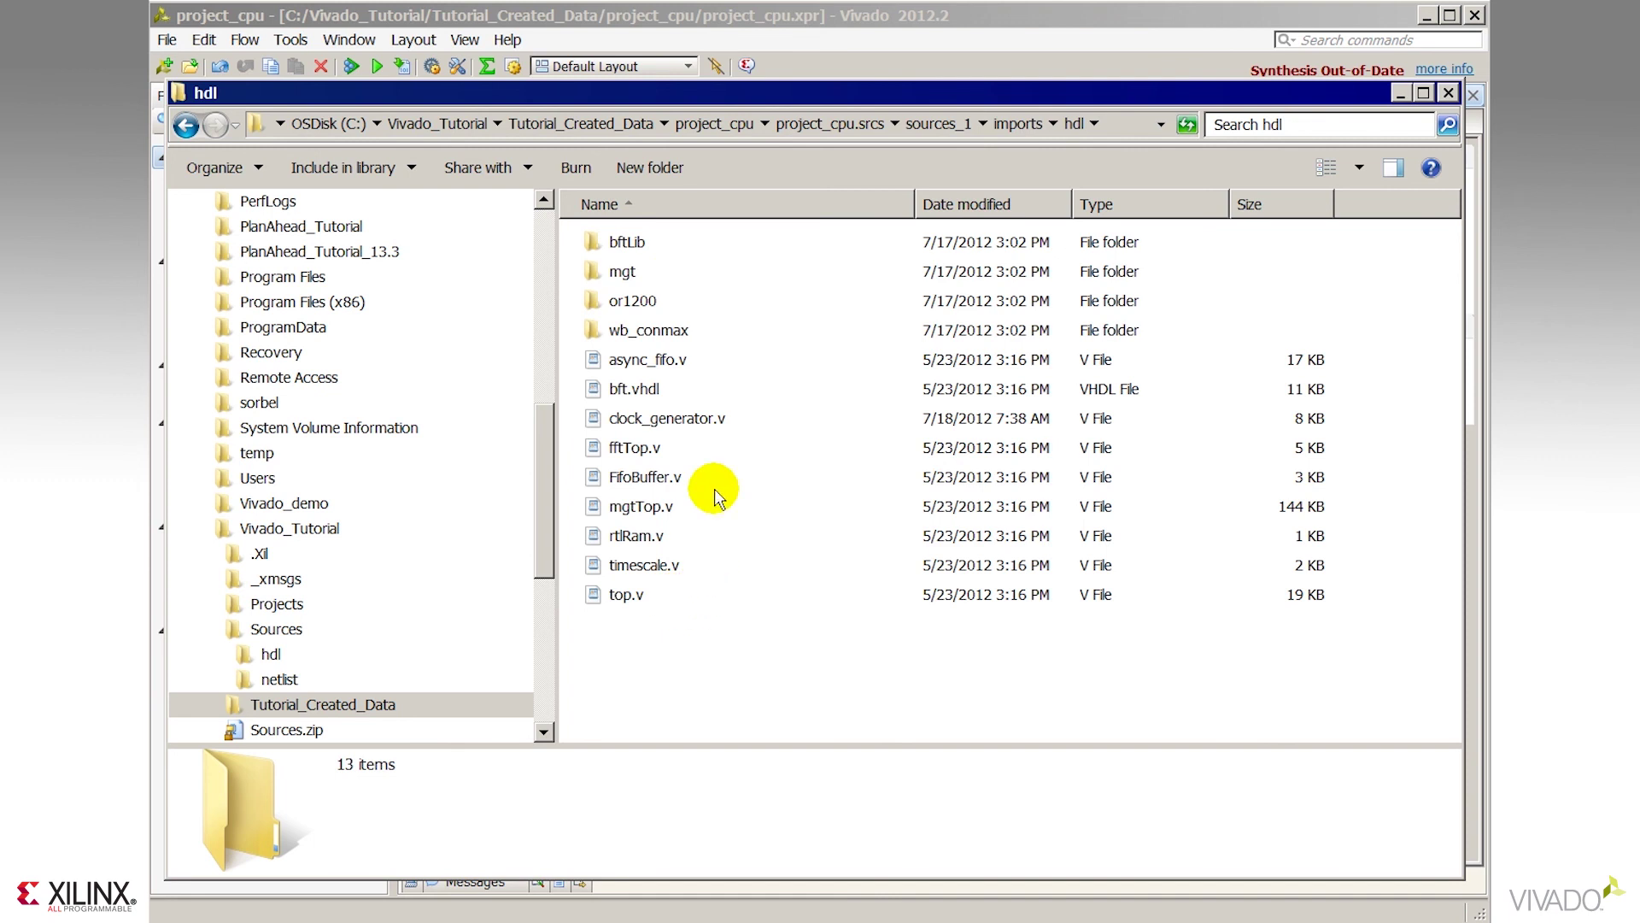
# Go back to sources_1 and examine the generated c_addsub_v11_0_0 IP files, including its c_addsub_v11_0 subfolder, and return to the ip folder
pyautogui.click(940, 124)
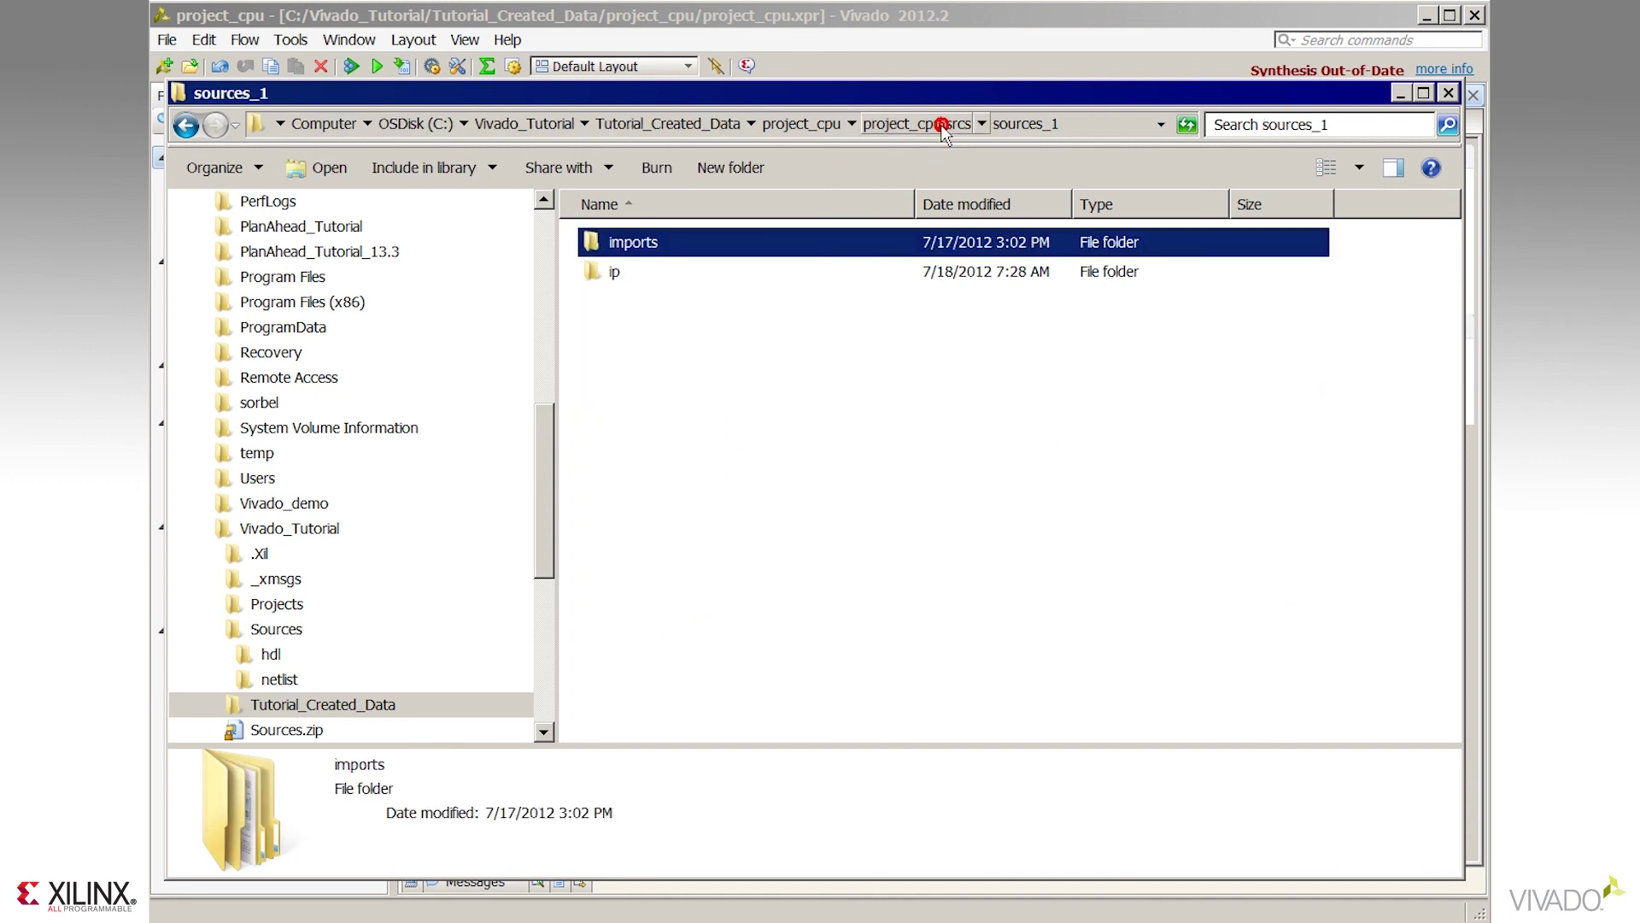
pyautogui.doubleClick(614, 271)
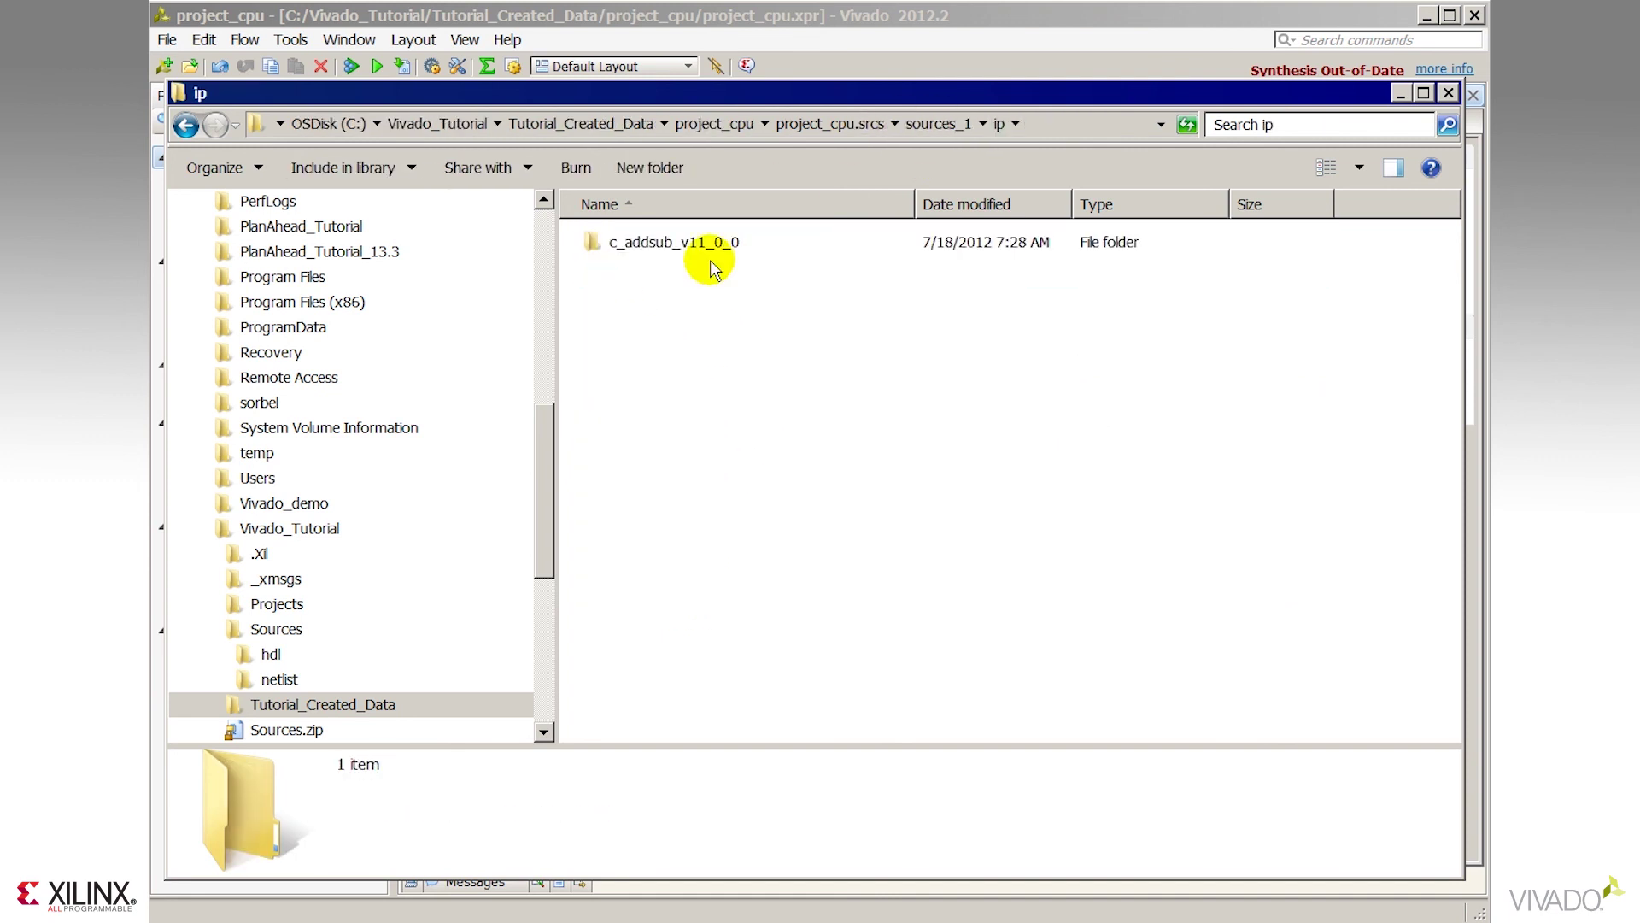
pyautogui.doubleClick(694, 242)
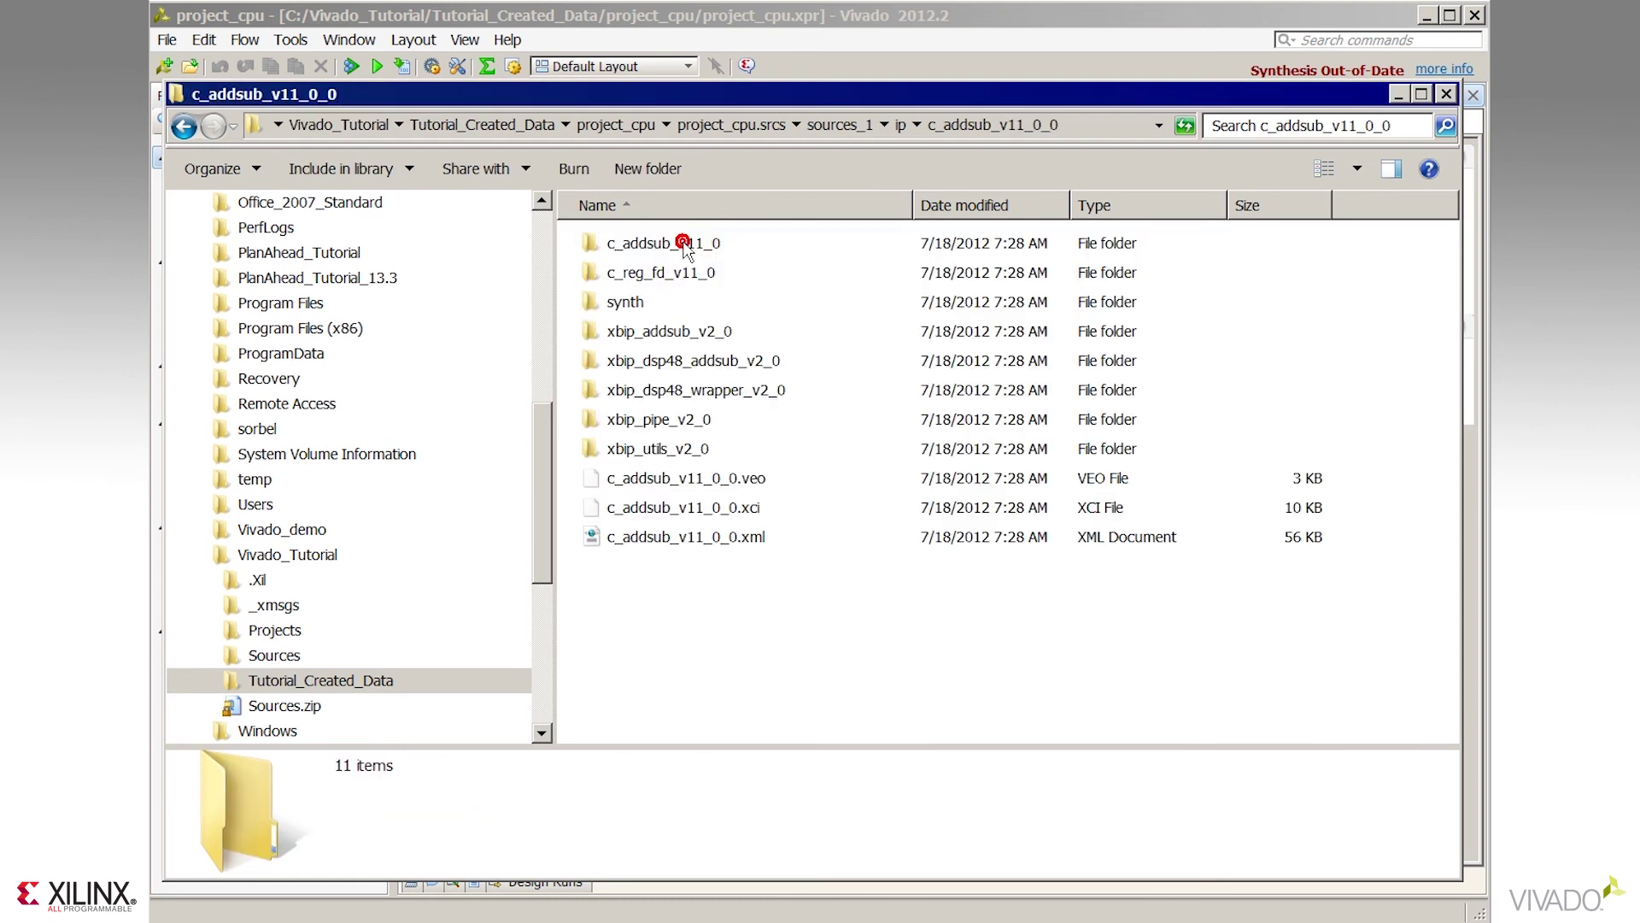
pyautogui.doubleClick(699, 243)
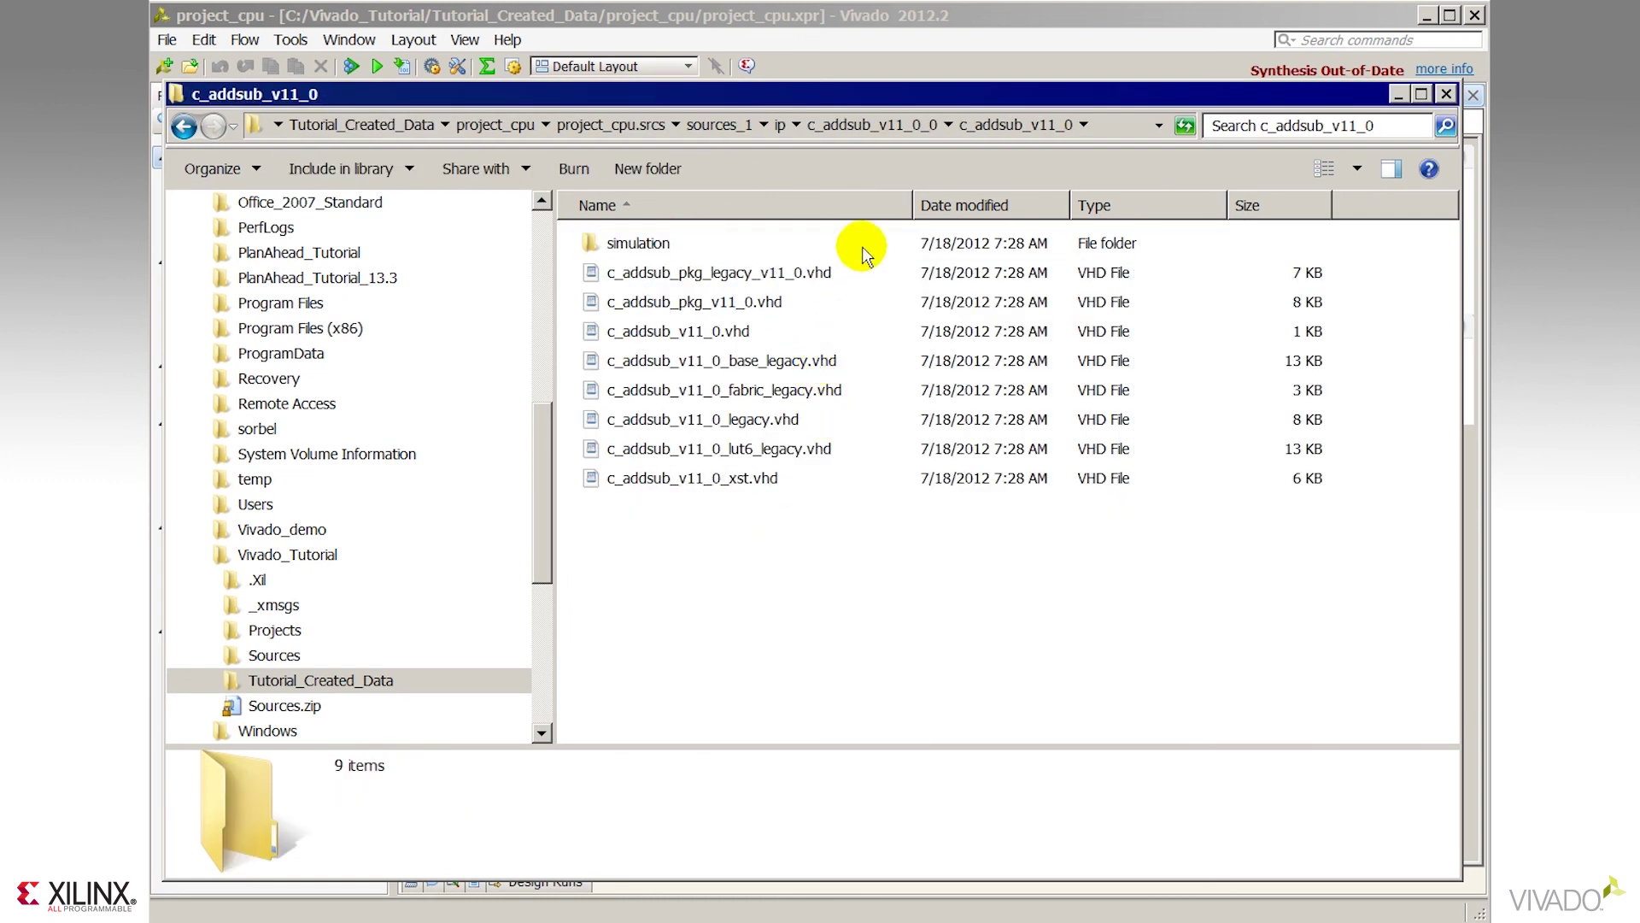
pyautogui.click(780, 125)
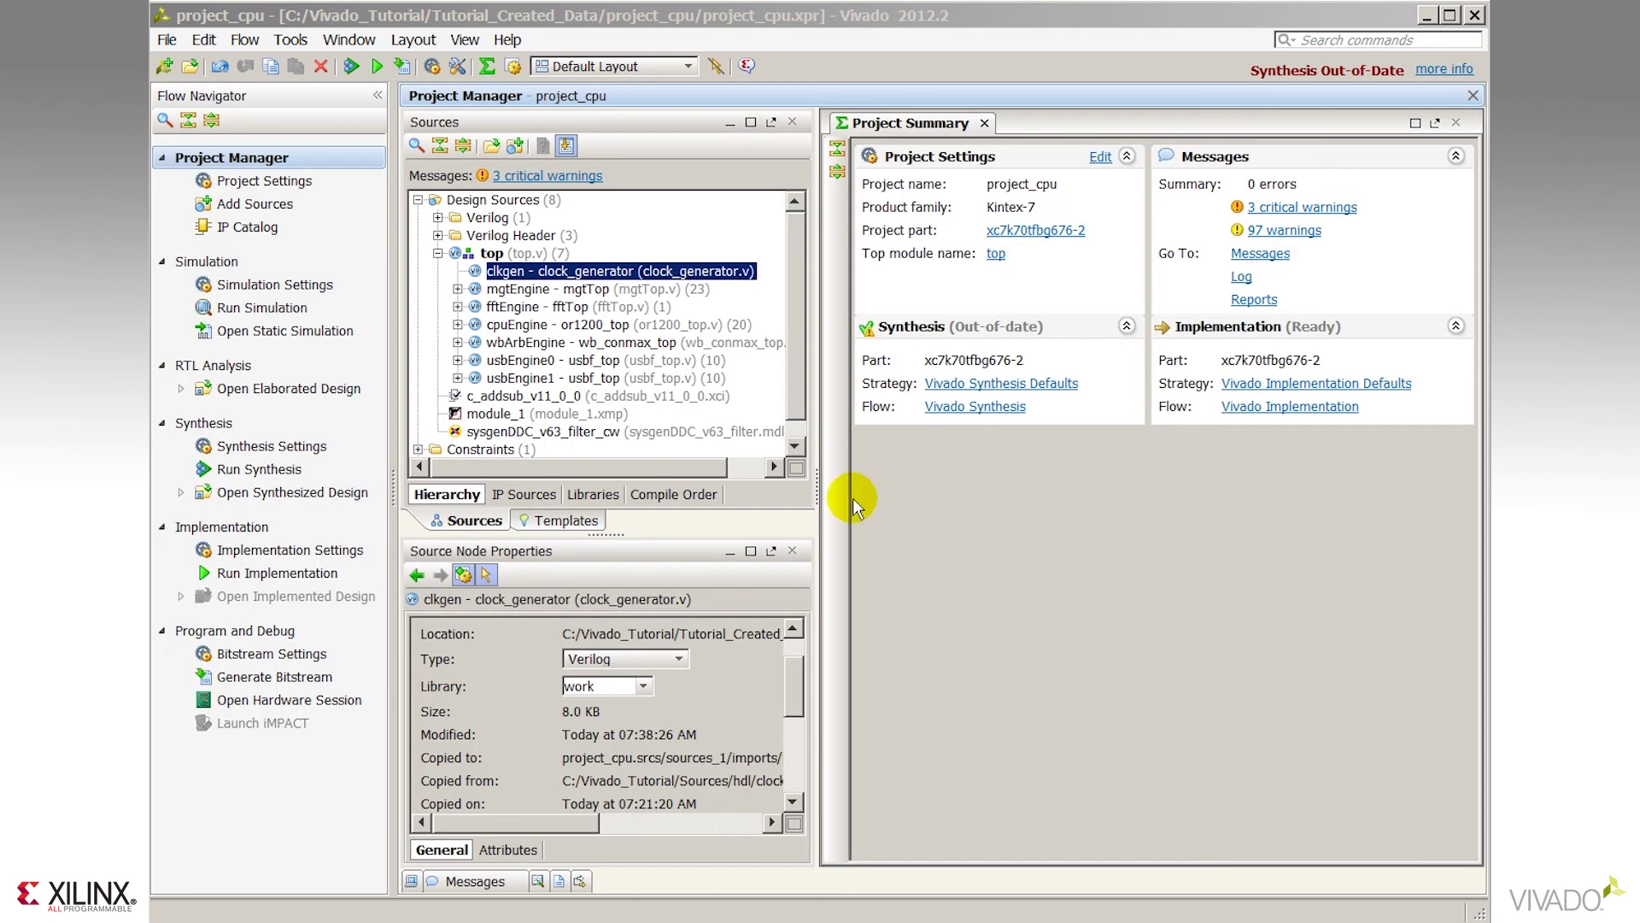
# Switch back to Vivado and open the session's journal file to examine the recorded Tcl commands
pyautogui.click(167, 39)
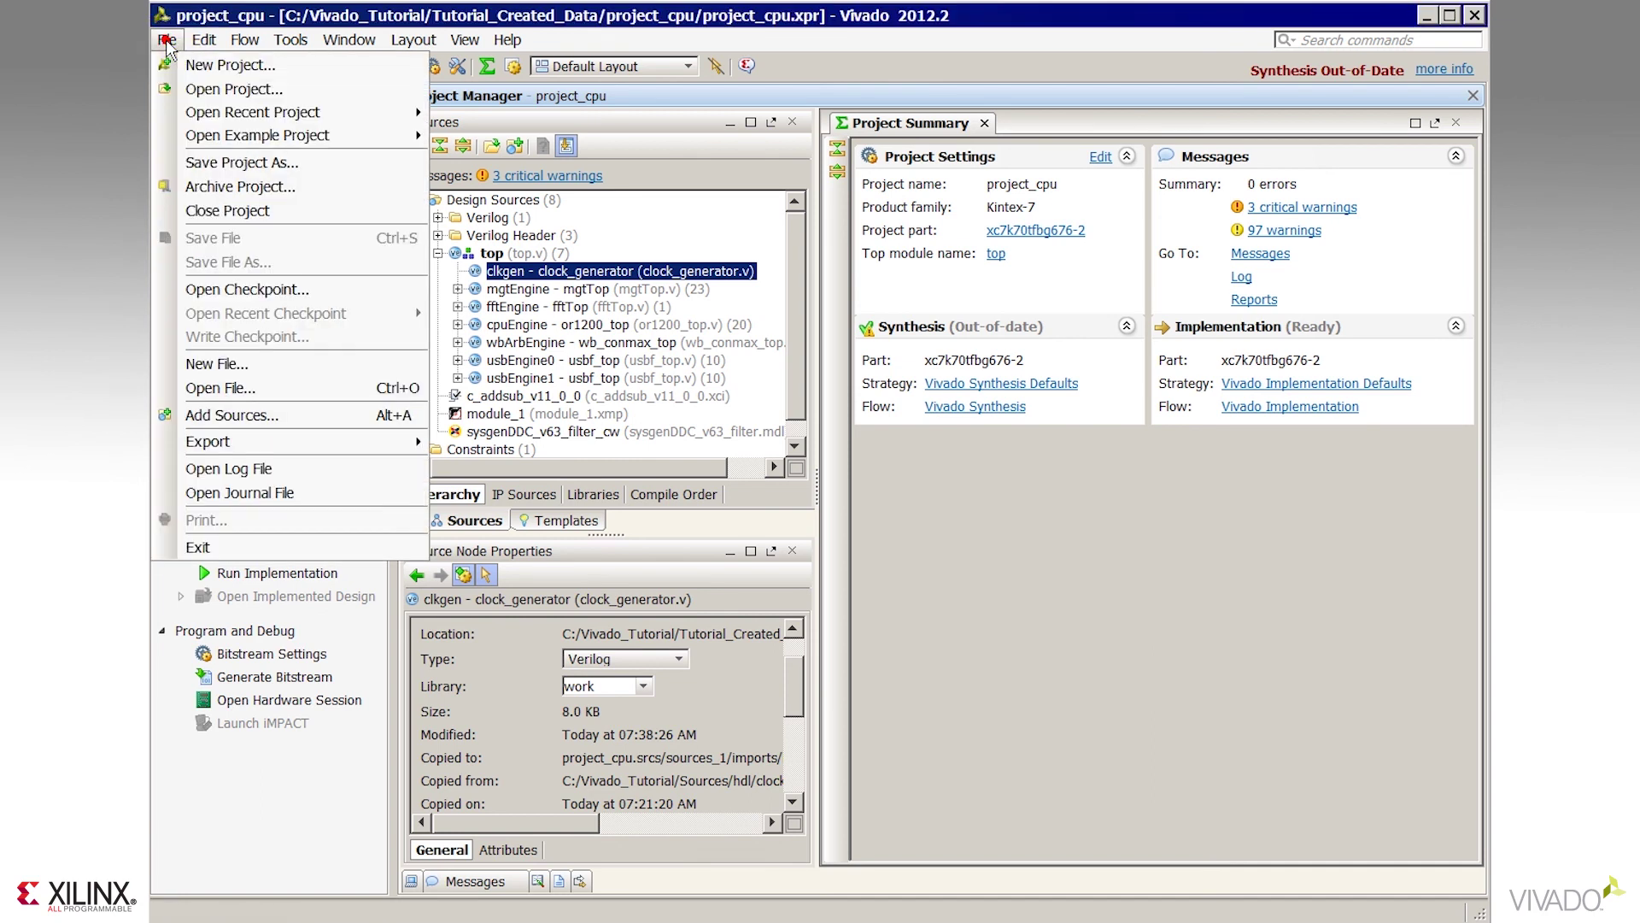
pyautogui.click(274, 494)
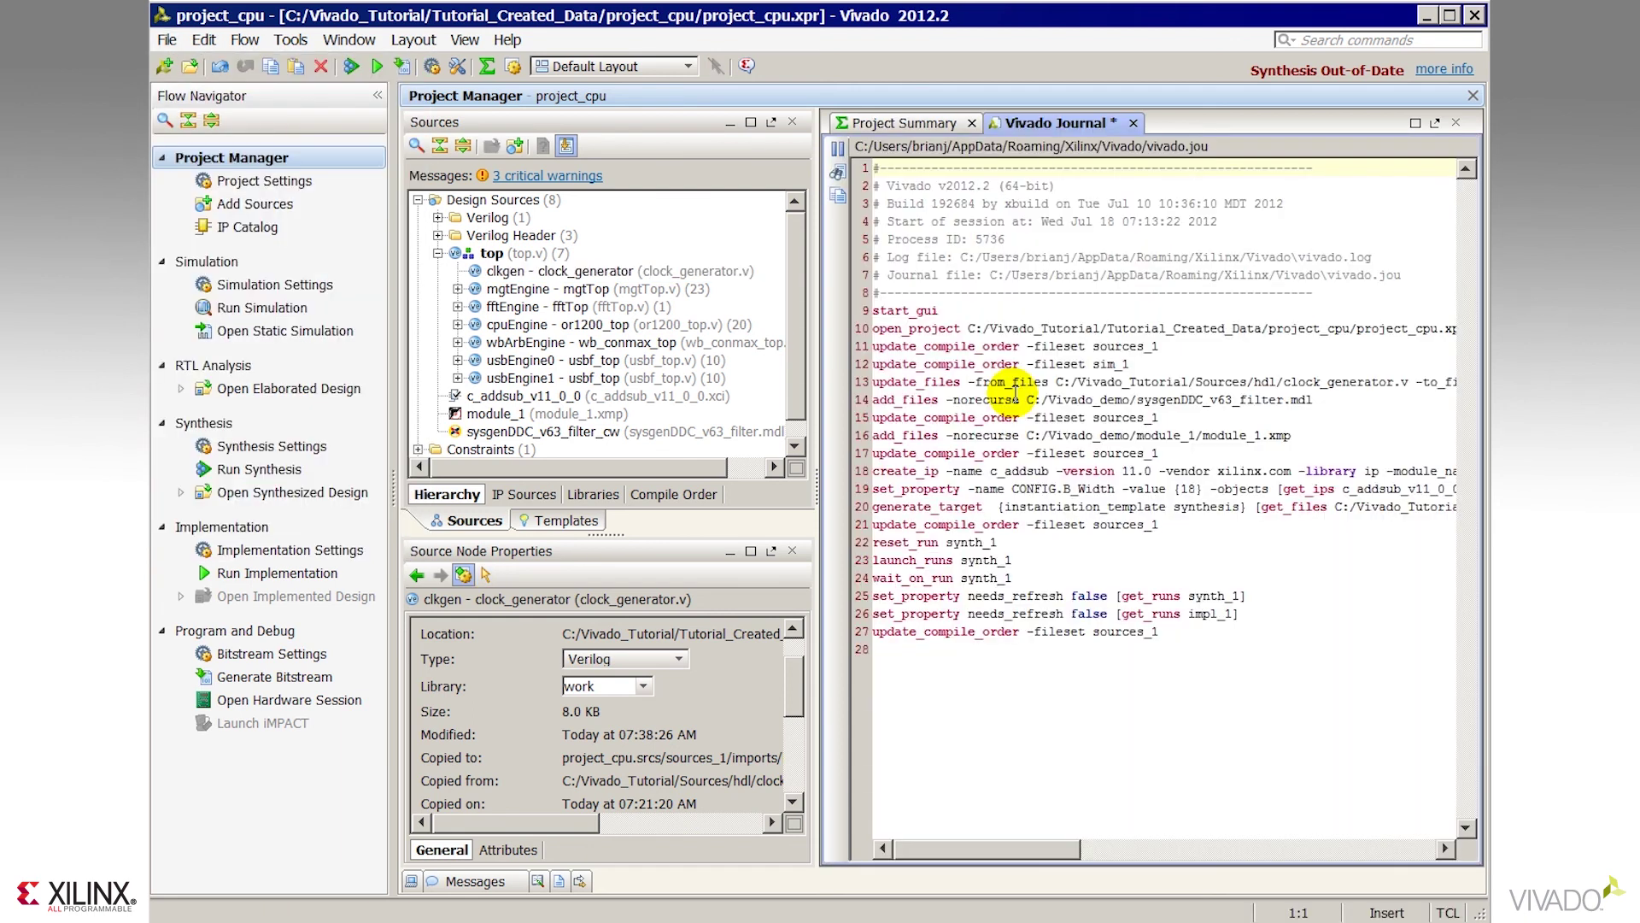